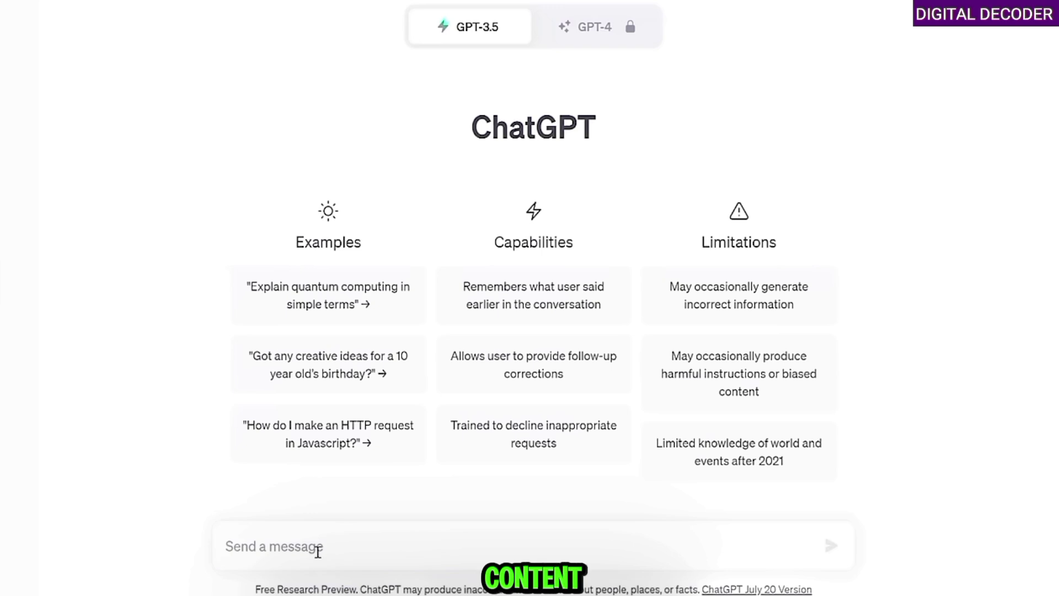
# - Write the prompt "Create a list of 100 instagram tips" in the new chat
pyautogui.click(322, 535)
pyautogui.write('Create a l')
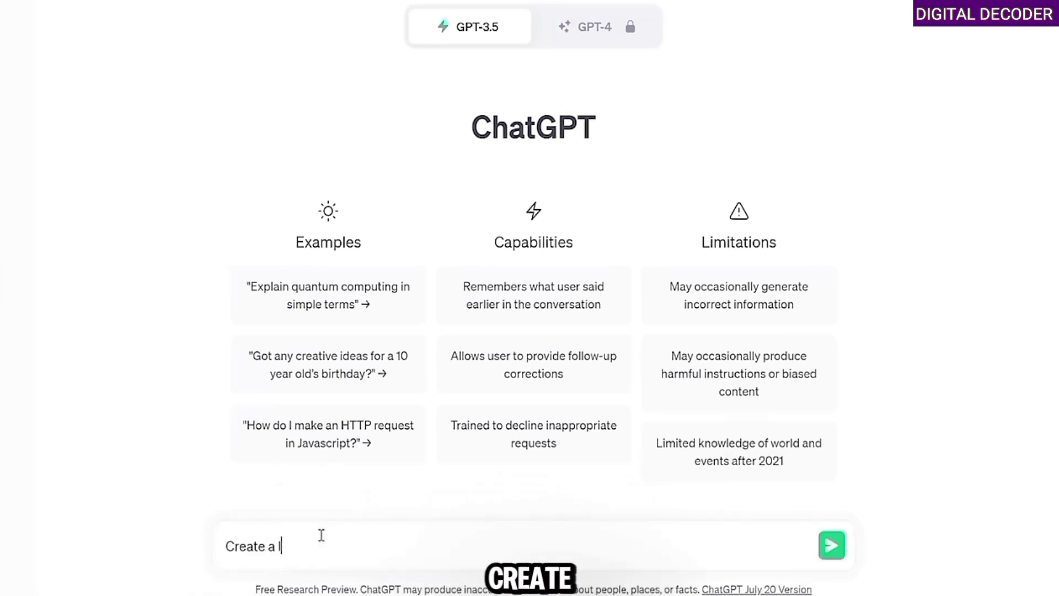
pyautogui.write('ist of 100 ins')
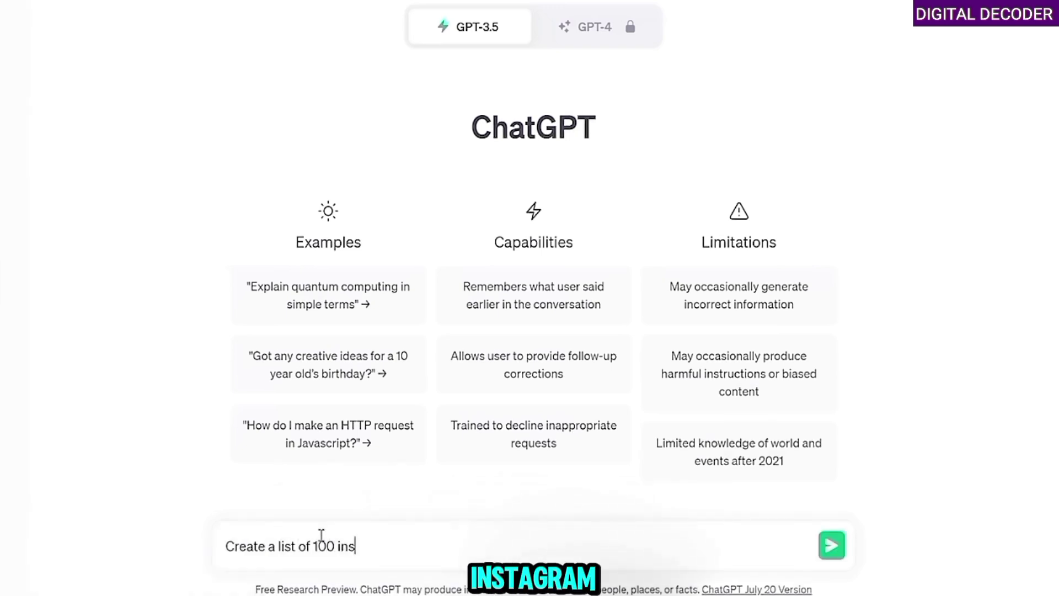
pyautogui.write('tagram tips')
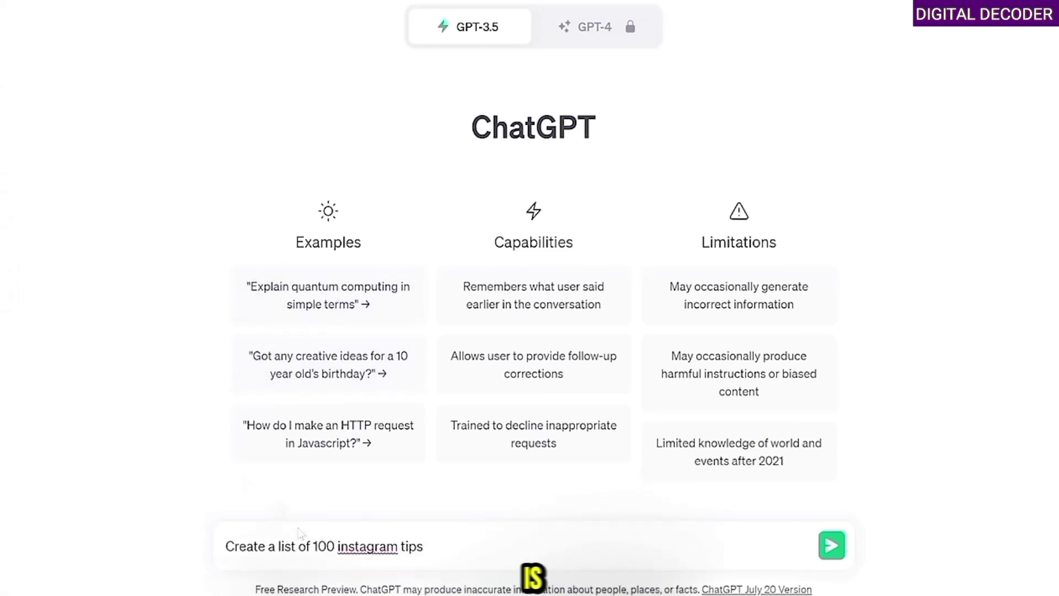
# - Change the requested number in the prompt to 25 and remove "instagram tips" from its end
pyautogui.doubleClick(324, 546)
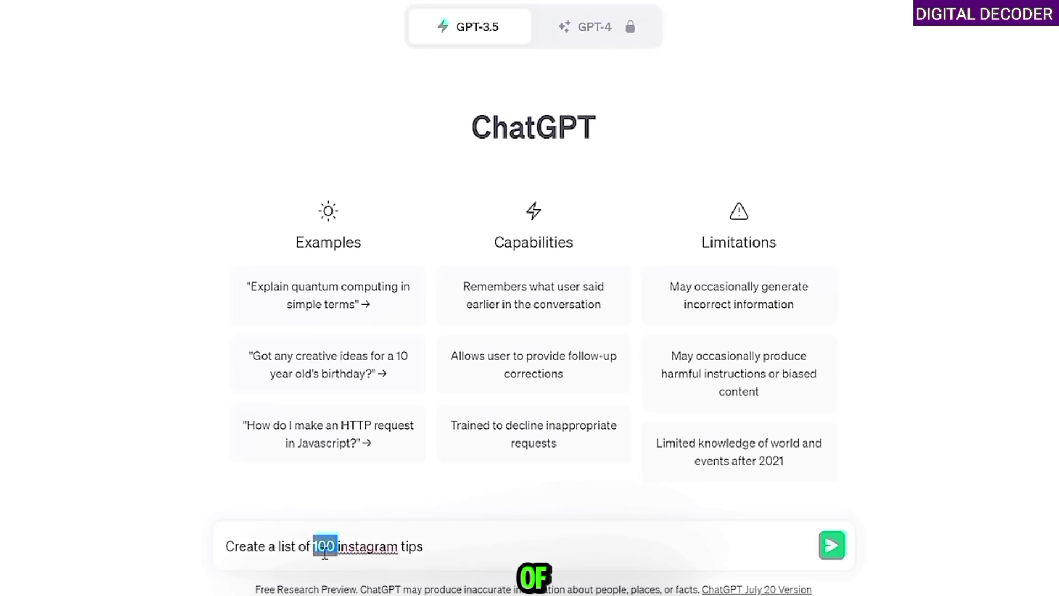
pyautogui.click(466, 545)
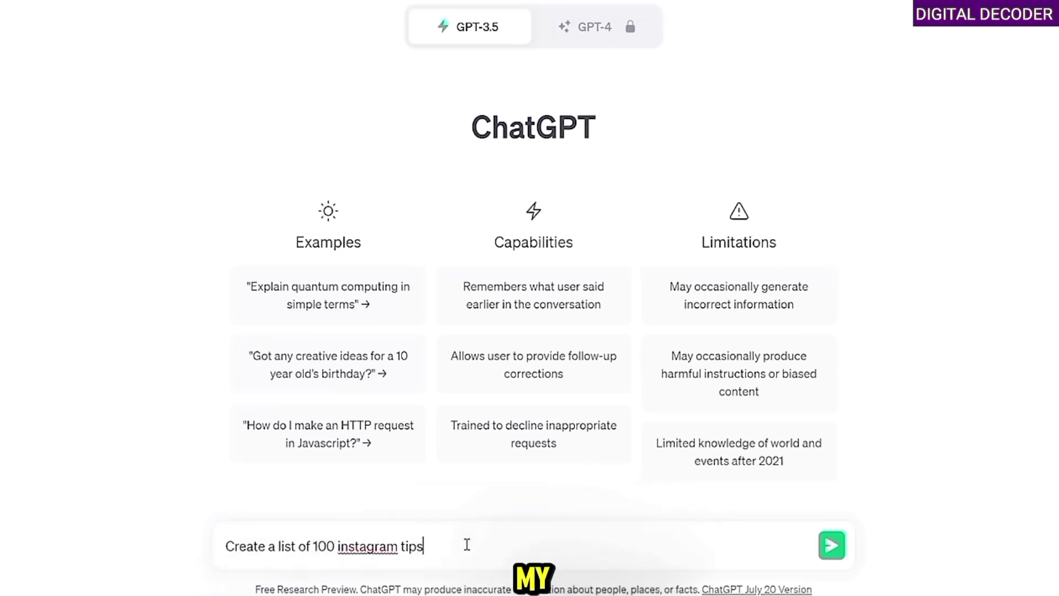
pyautogui.doubleClick(325, 547)
pyautogui.write('25')
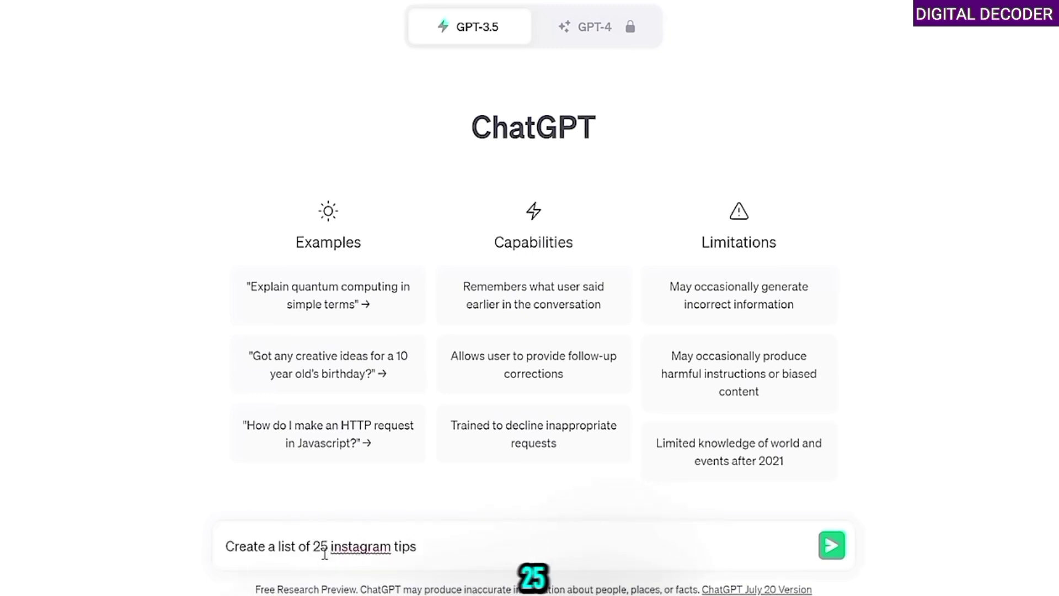
pyautogui.moveTo(435, 546); pyautogui.dragTo(329, 556)
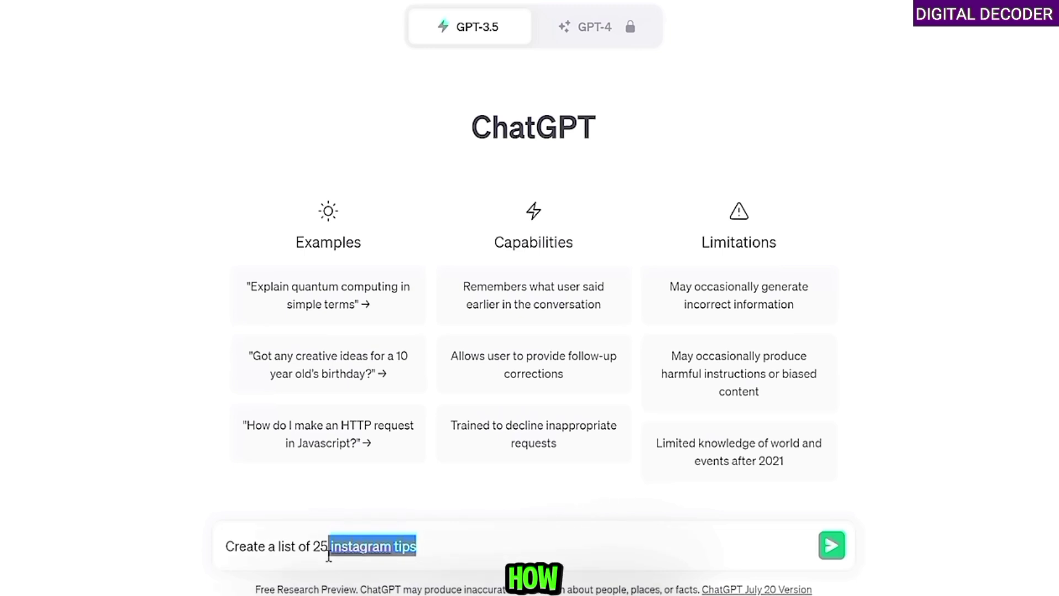
pyautogui.press('BackSpace')
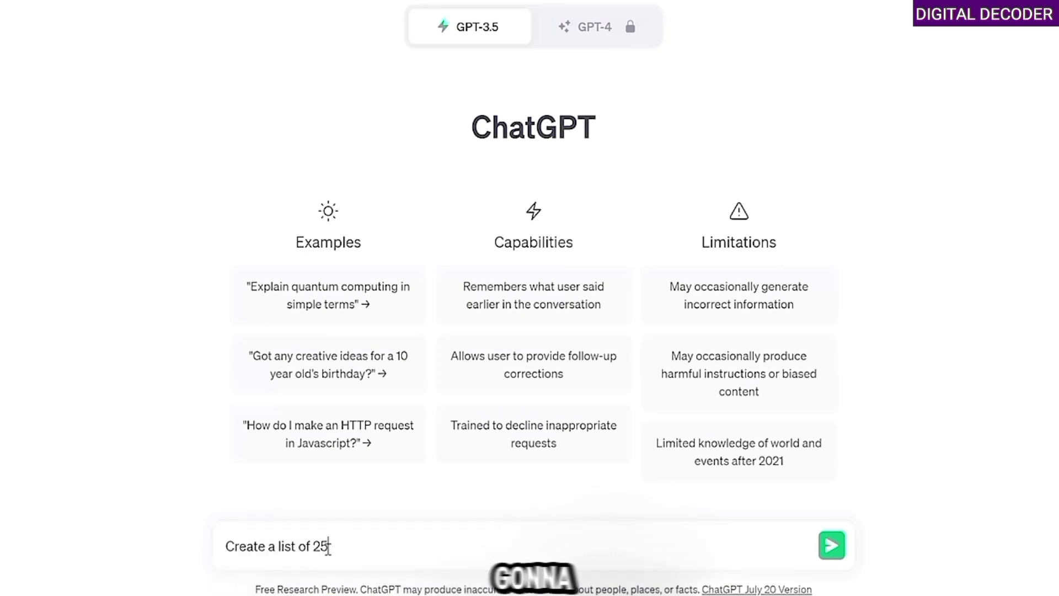
pyautogui.hotkey('ctrl', 'shift', 'Left')
pyautogui.hotkey('ctrl', 'shift', 'Left')
pyautogui.hotkey('ctrl', 'shift', 'Left')
pyautogui.hotkey('ctrl', 'shift', 'Left')
pyautogui.hotkey('ctrl', 'shift', 'Left')
pyautogui.press('Right')
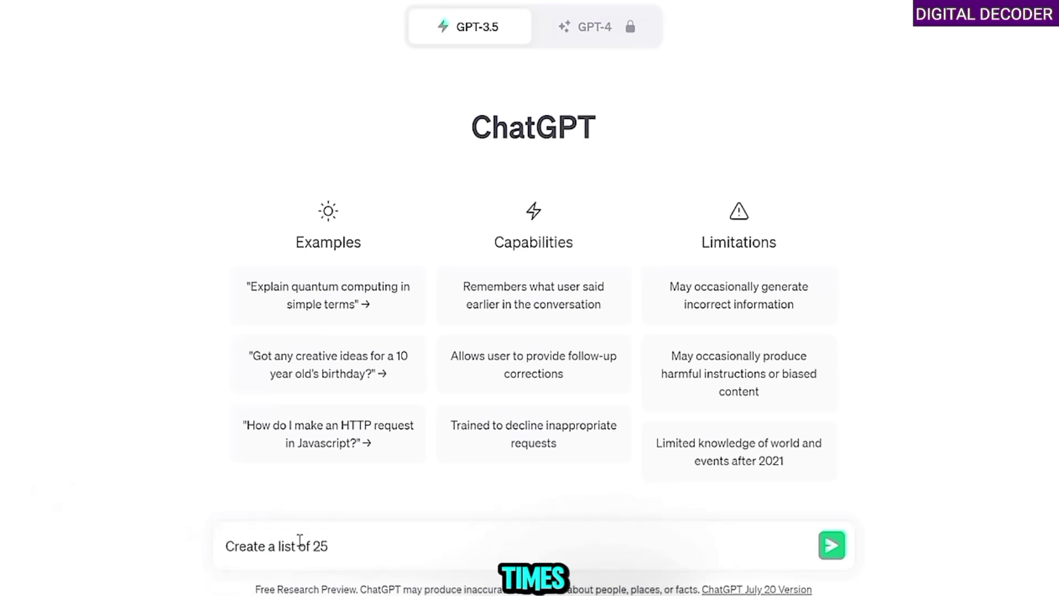
pyautogui.doubleClick(351, 547)
pyautogui.tripleClick(351, 548)
pyautogui.click(351, 554)
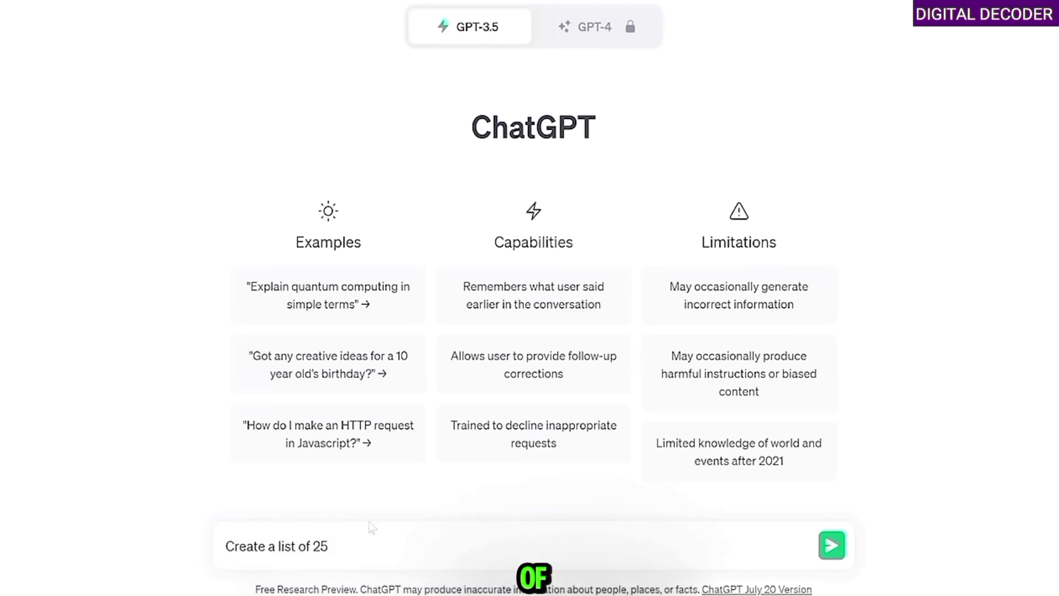
# - Complete the prompt with "encouraging or inspirational quotes for content creators and youtubers"
pyautogui.write('encouraging ')
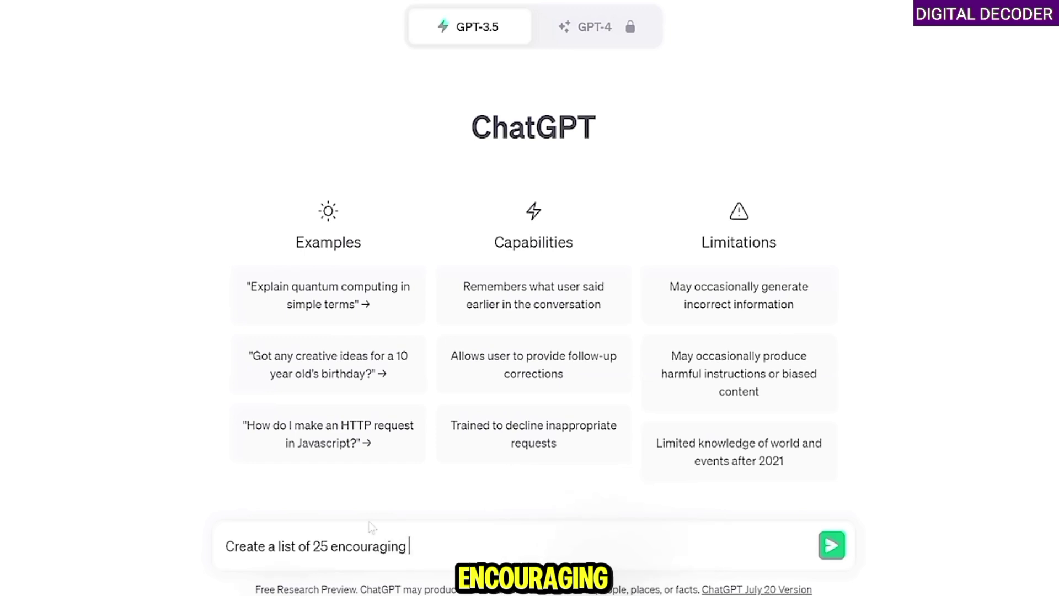
pyautogui.write('or inspiratquotes')
pyautogui.hotkey('ctrl', 'Left')
pyautogui.write('or inspirat')
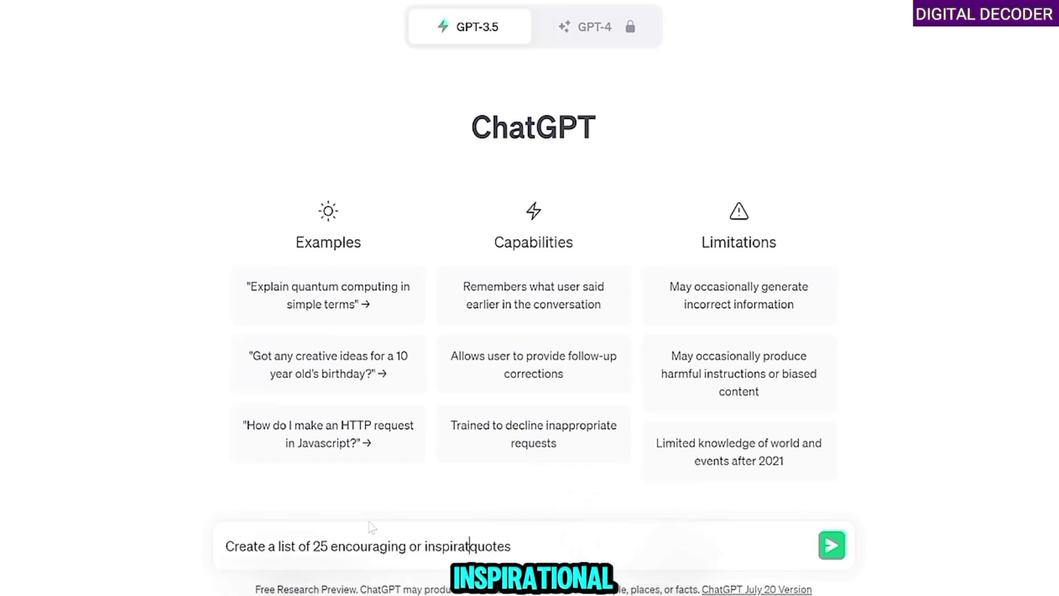
pyautogui.write('ional quotes')
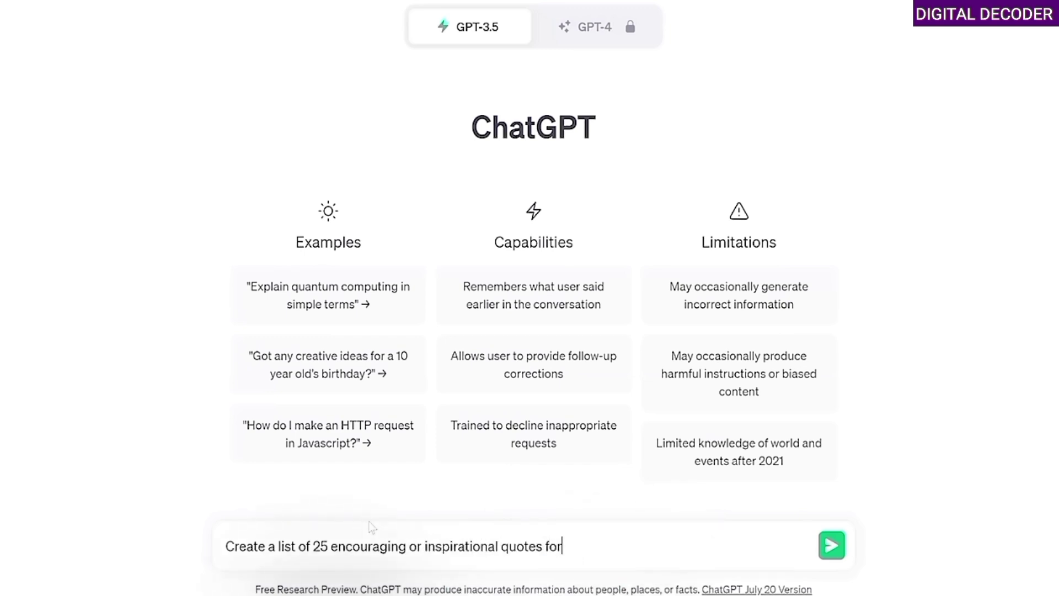
pyautogui.write(' for content creators ')
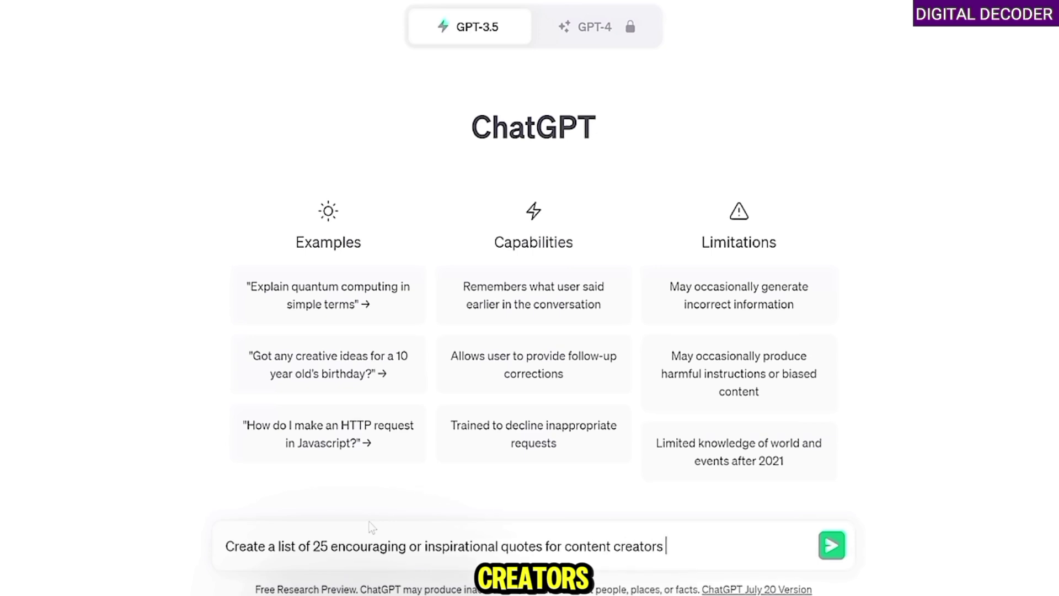
pyautogui.write('and youtubers')
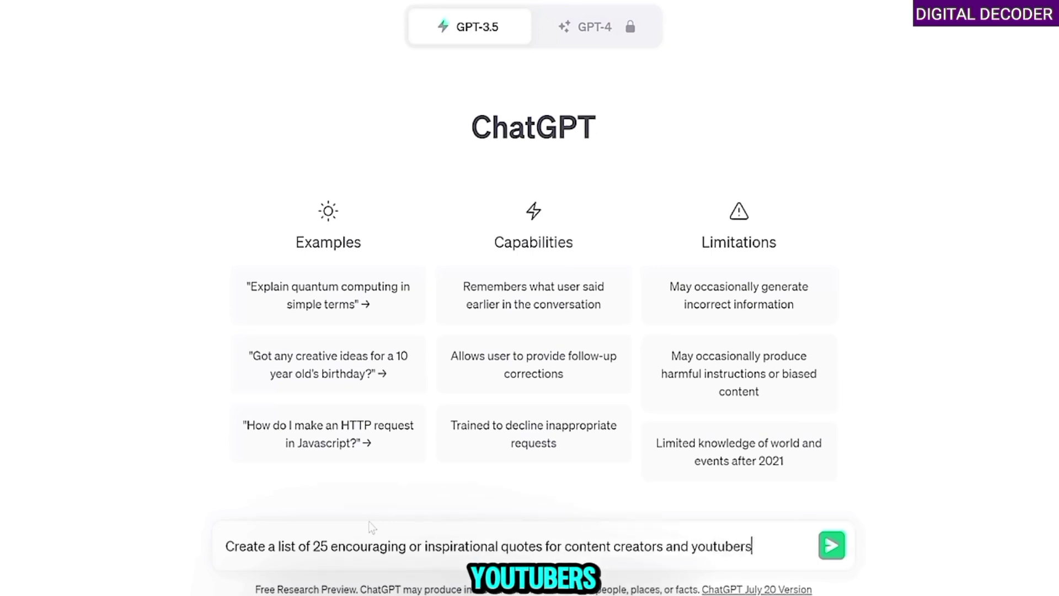
# - Copy the whole prompt text for reuse and submit it to generate the list of quotes
pyautogui.hotkey('ctrl', 'a')
pyautogui.hotkey('ctrl', 'c')
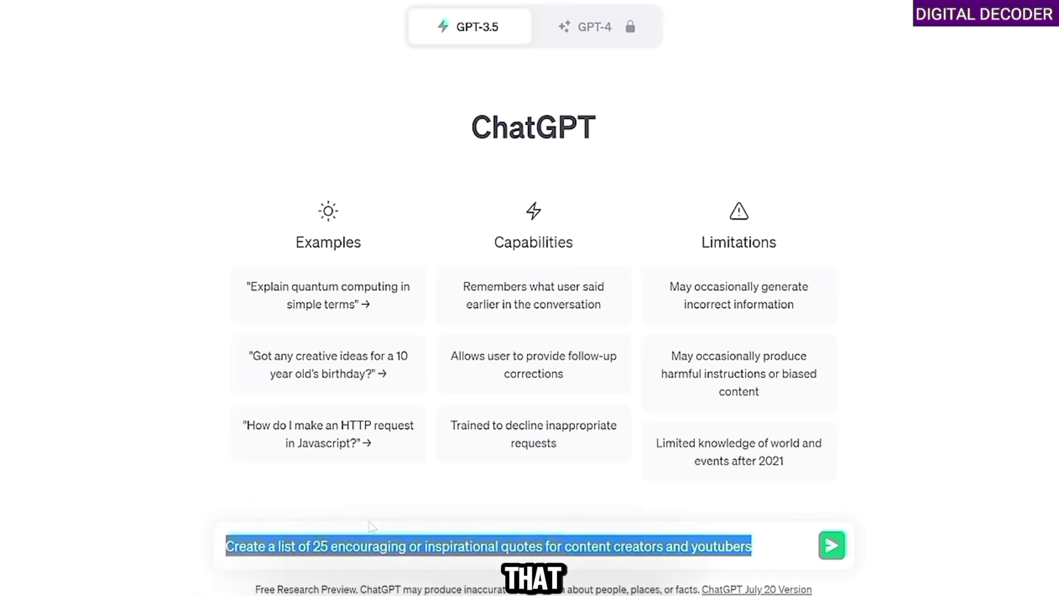
pyautogui.press('Return')
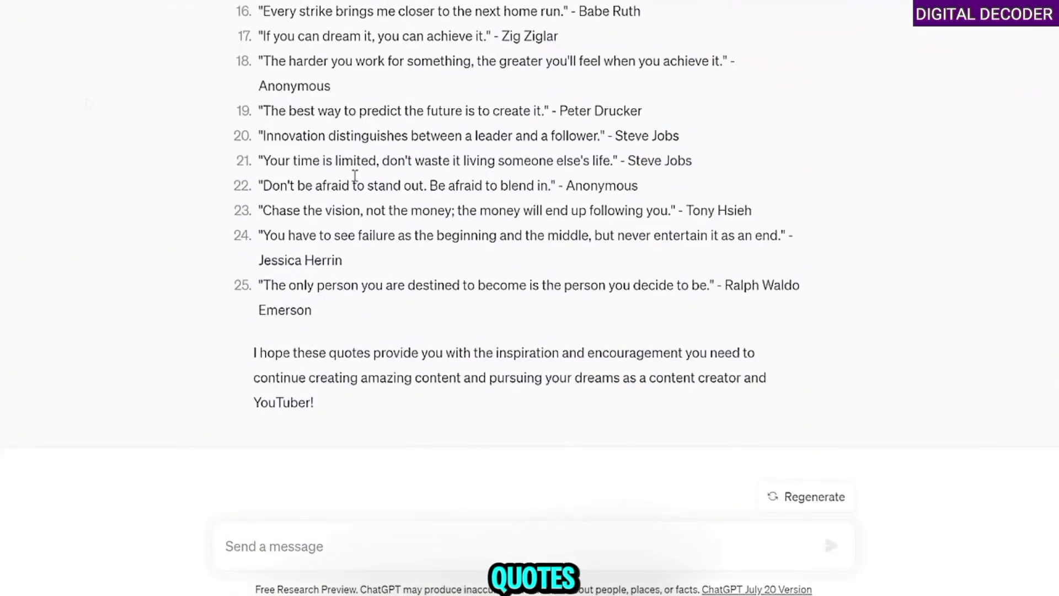
pyautogui.scroll(5, 338, 272)
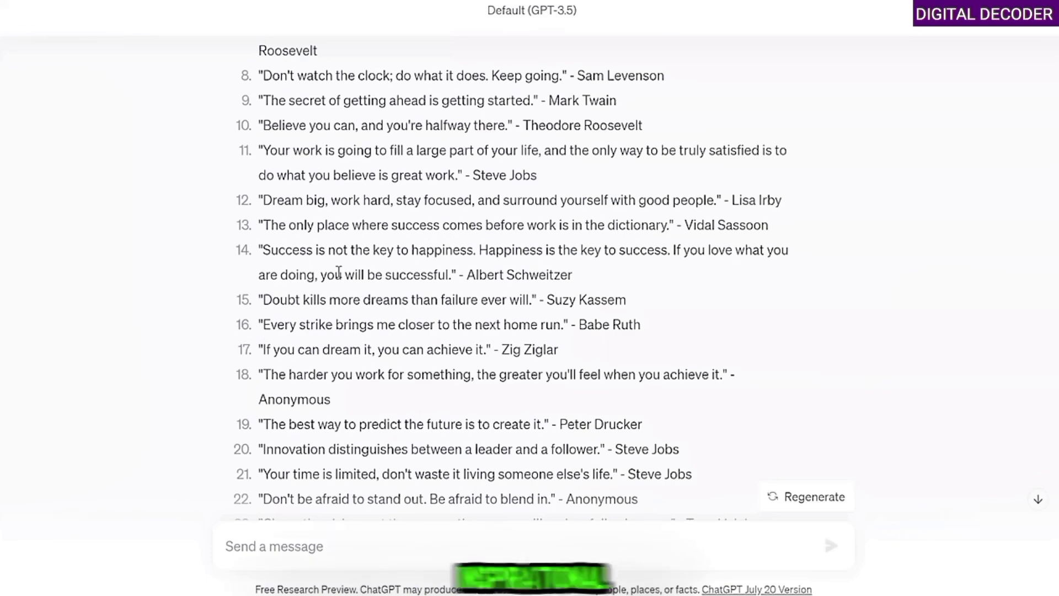
pyautogui.scroll(5, 339, 272)
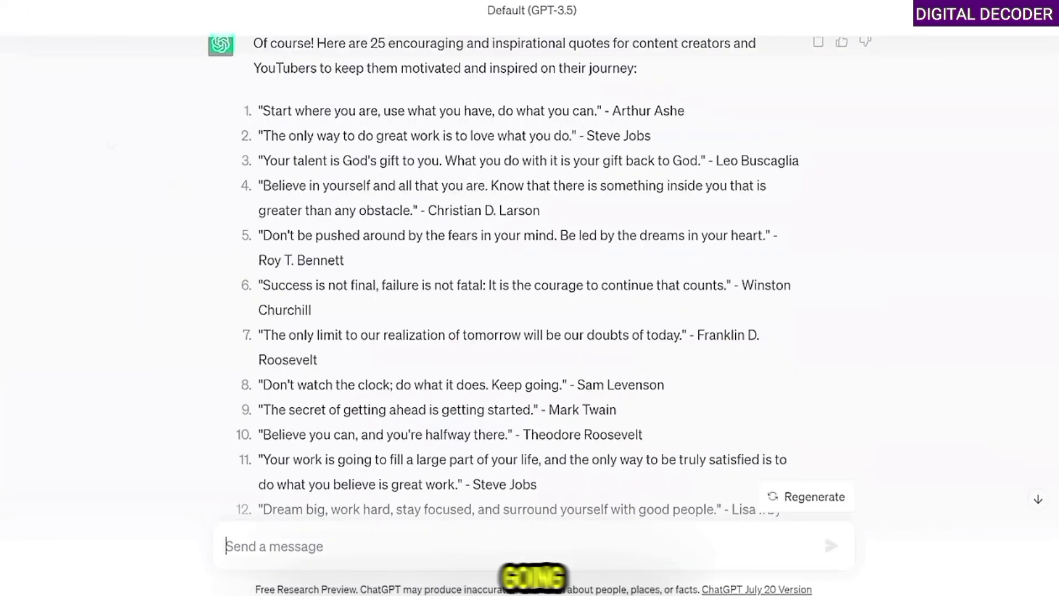
pyautogui.scroll(2, 209, 370)
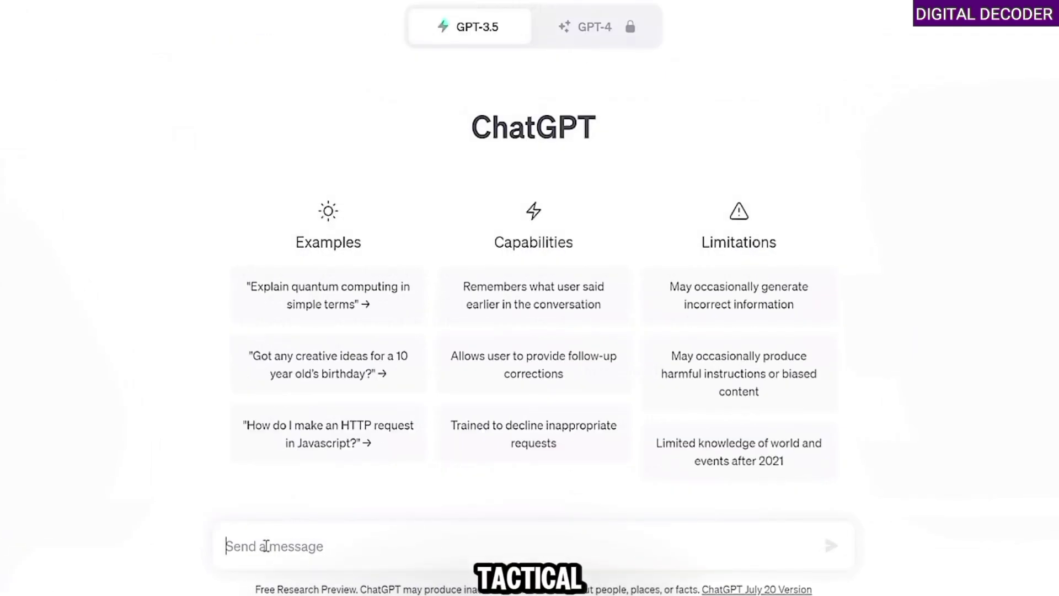
# - In a new chat, reuse the copied prompt with "tips for" replacing "encouraging or inspirational quotes for", and send it
pyautogui.hotkey('ctrl', 'v')
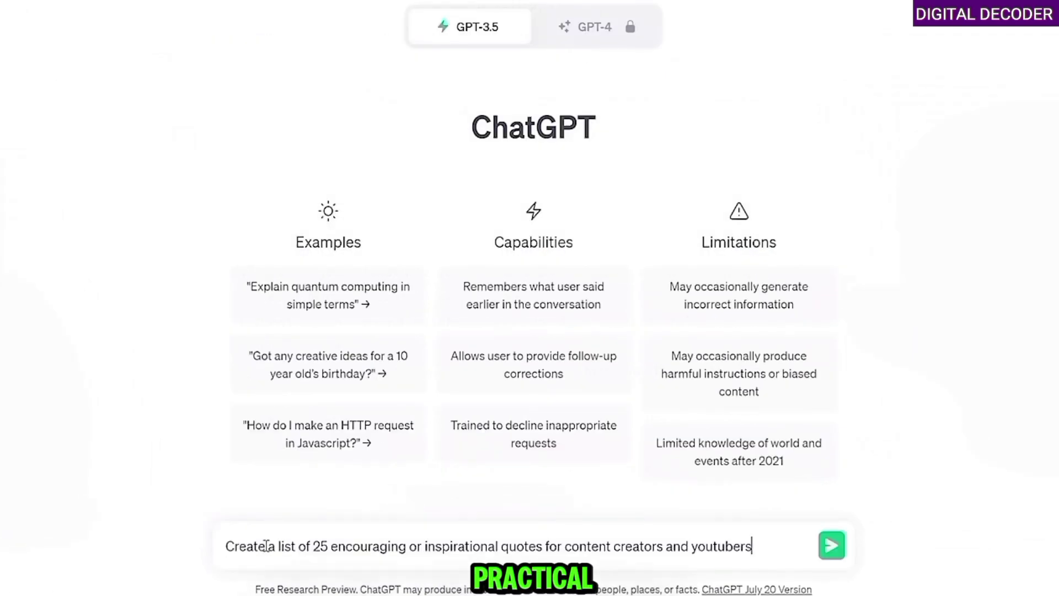
pyautogui.click(332, 547)
pyautogui.moveTo(333, 547); pyautogui.dragTo(551, 547)
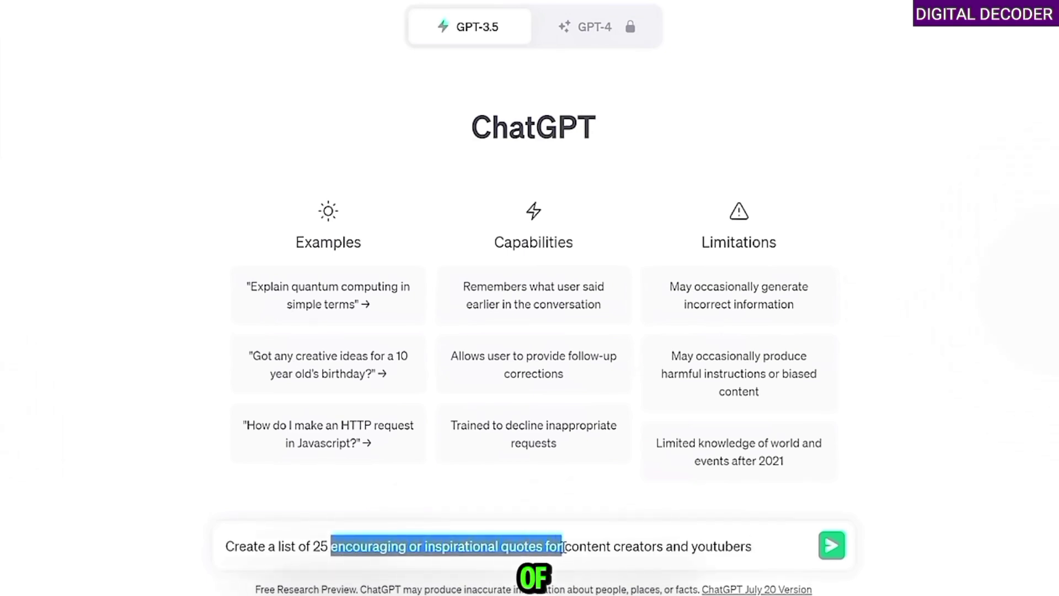
pyautogui.write('tips for')
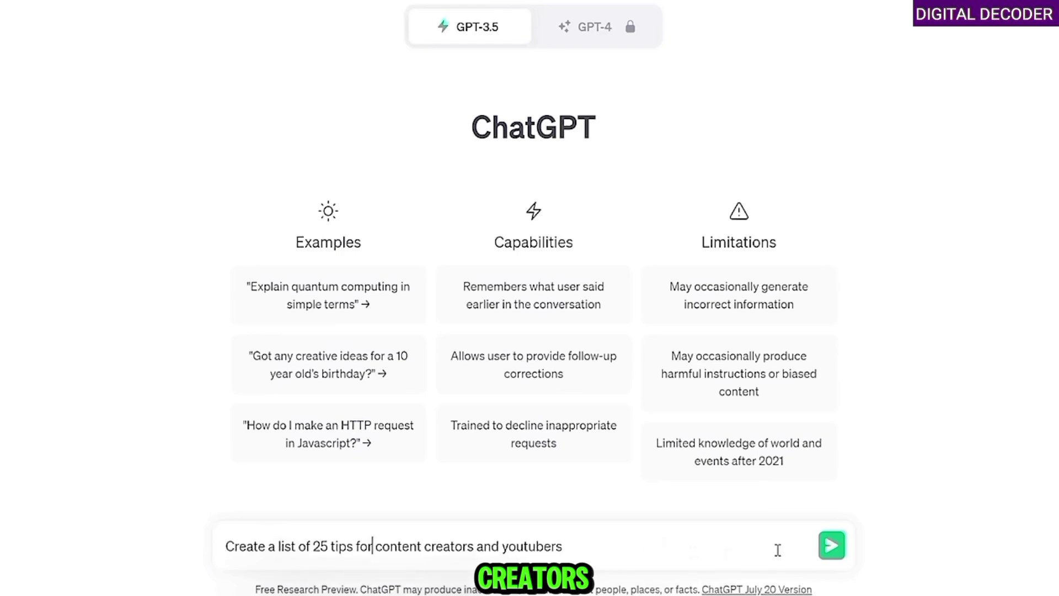
pyautogui.click(832, 547)
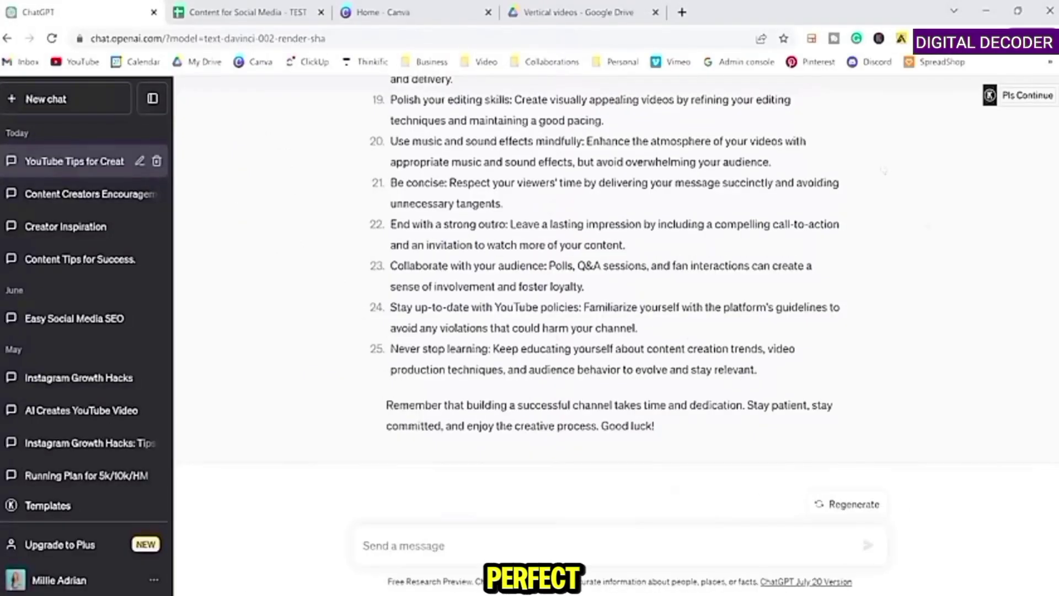
# - Review the generated tips for content creators and youtubers, starting from tip 25 and going back up the list
pyautogui.moveTo(391, 349); pyautogui.dragTo(757, 370)
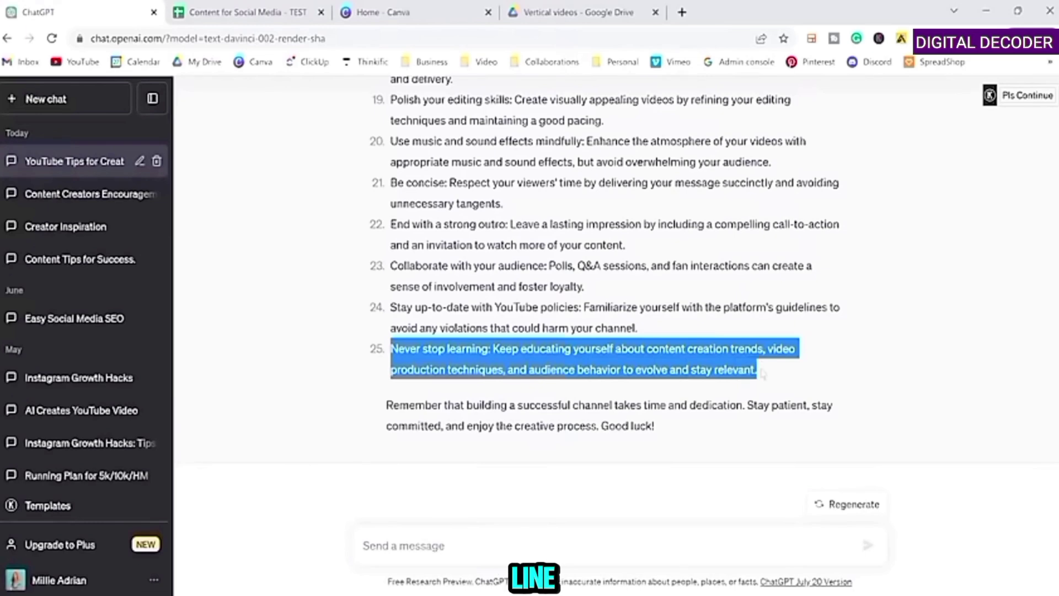
pyautogui.click(500, 397)
pyautogui.scroll(3, 183, 221)
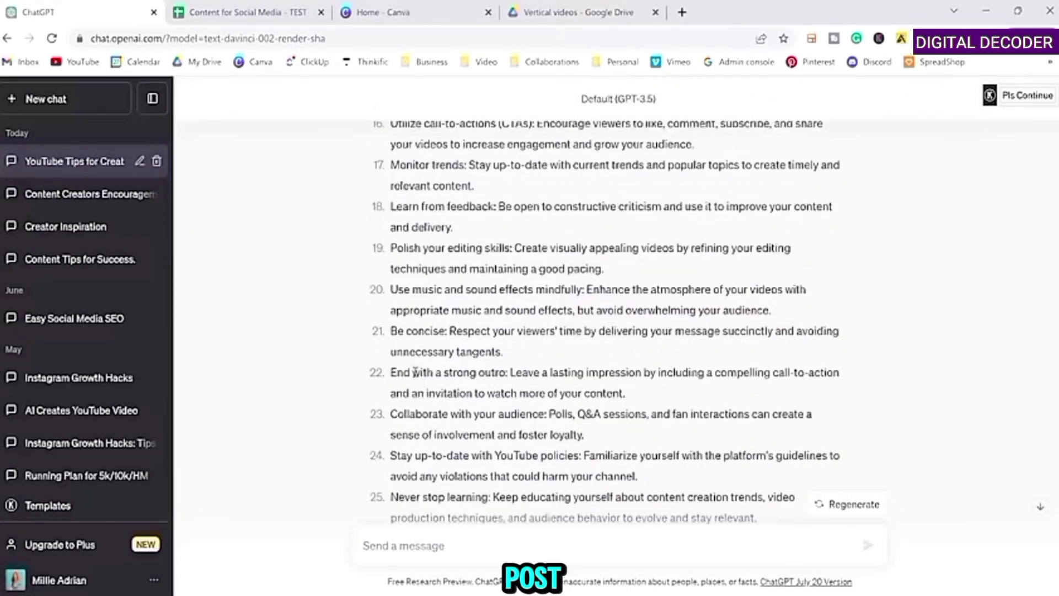
pyautogui.scroll(3, 416, 373)
# - Open the earlier content creators encouragement chat and copy all 25 quotes with their authors
pyautogui.click(87, 193)
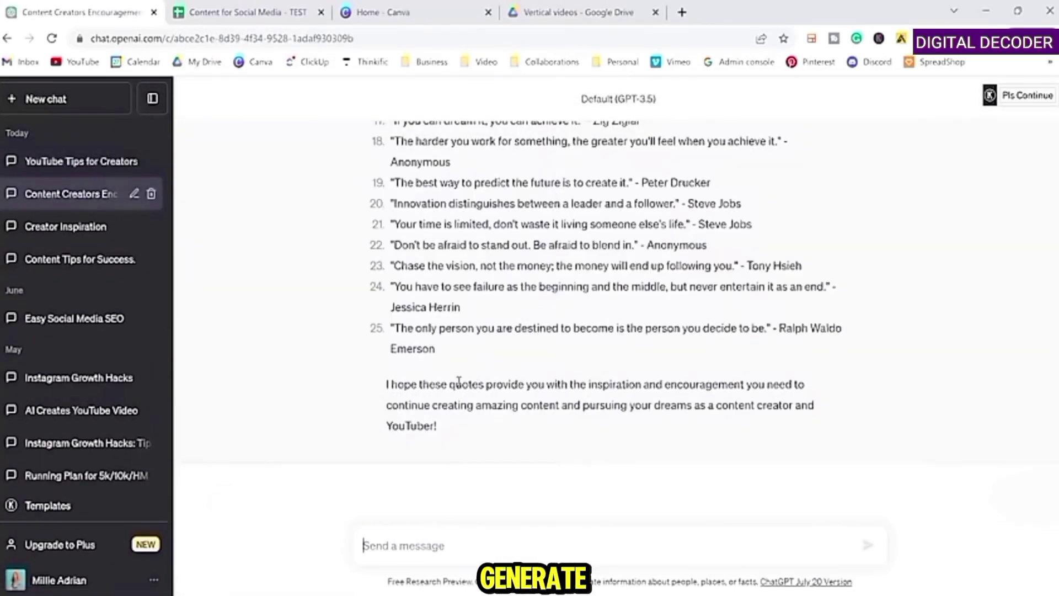
pyautogui.moveTo(454, 355); pyautogui.dragTo(215, 13)
pyautogui.hotkey('ctrl', 'c')
pyautogui.scroll(4, 408, 224)
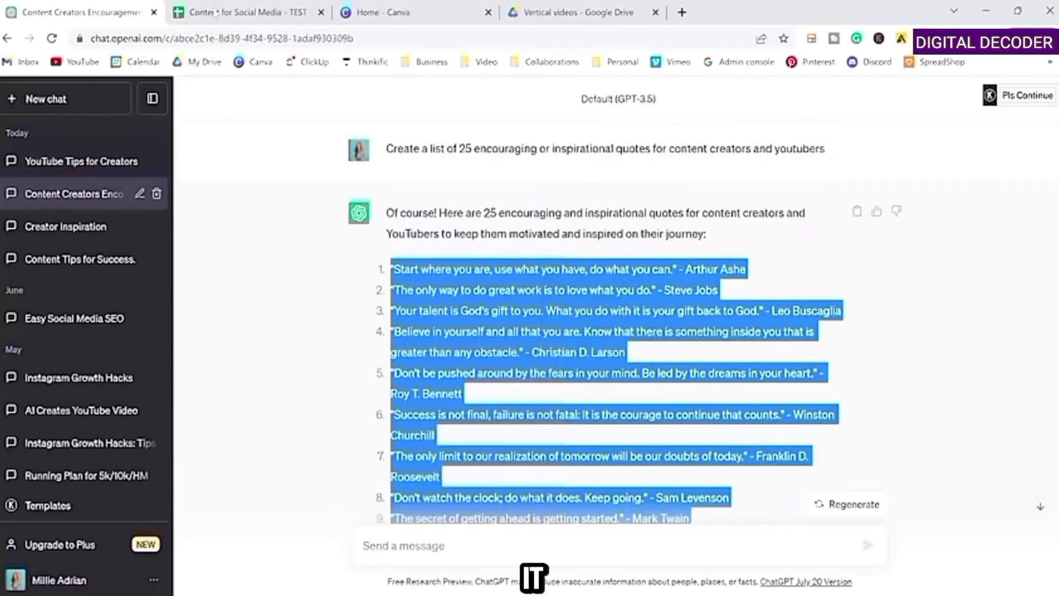
# - Switch to the "Content for Social Media - TEST" Google Sheets file and paste the quotes into the Inspiration sheet from cell A1
pyautogui.click(215, 13)
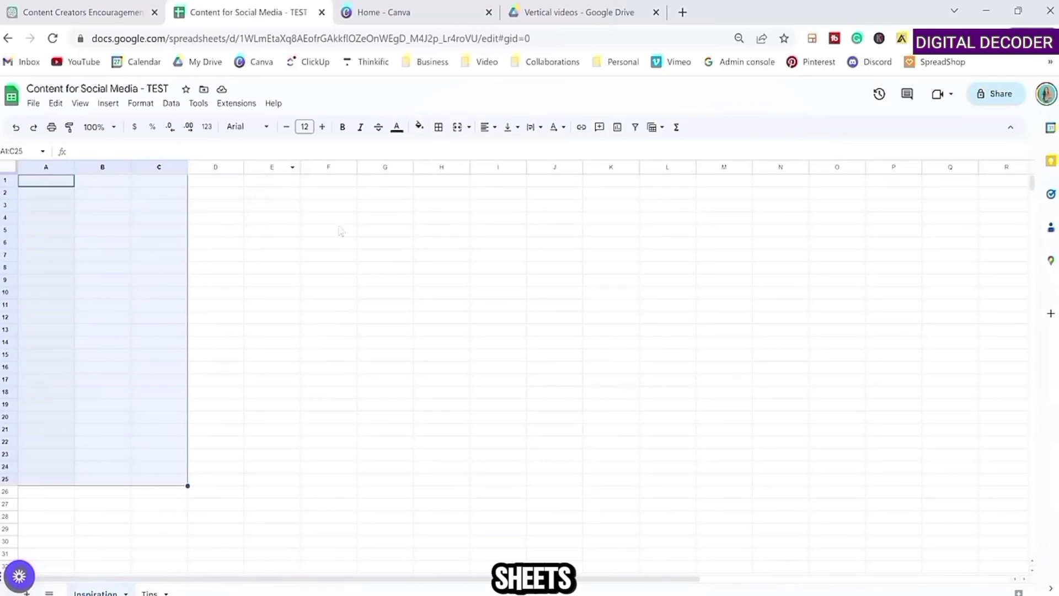
pyautogui.click(328, 279)
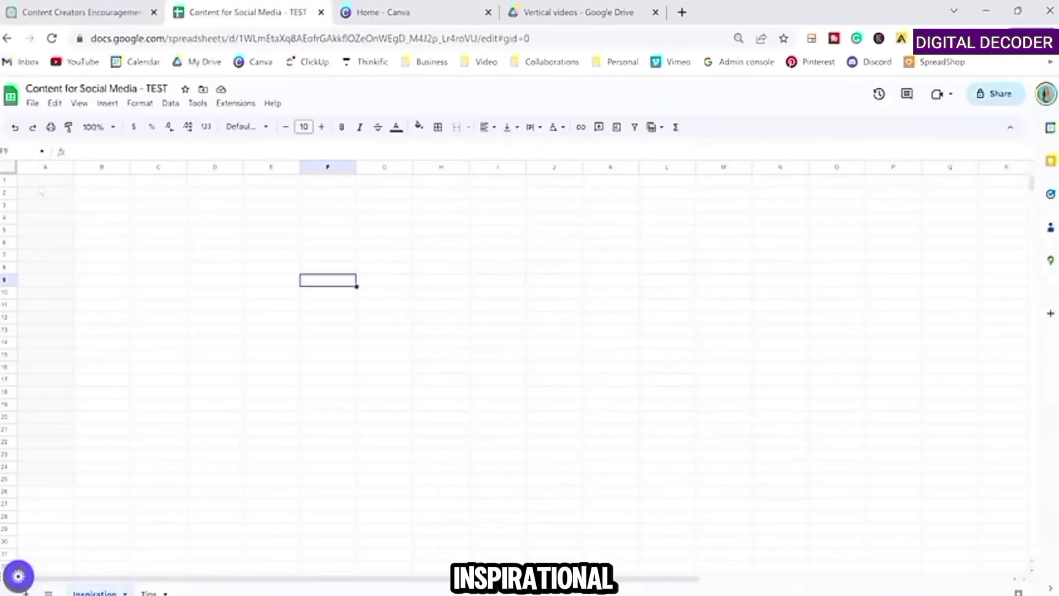
pyautogui.click(40, 185)
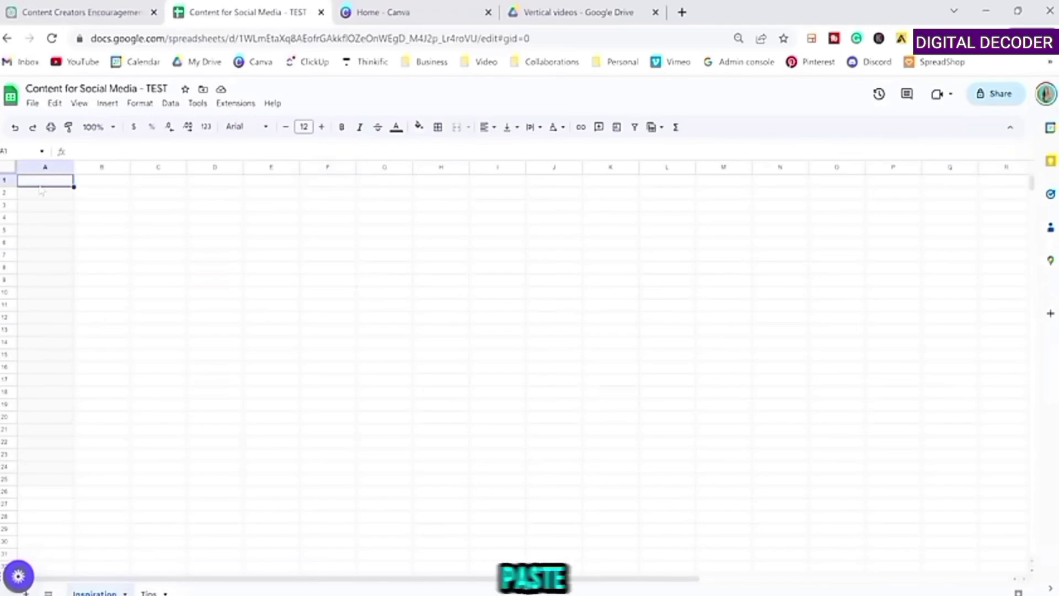
pyautogui.hotkey('ctrl', 'v')
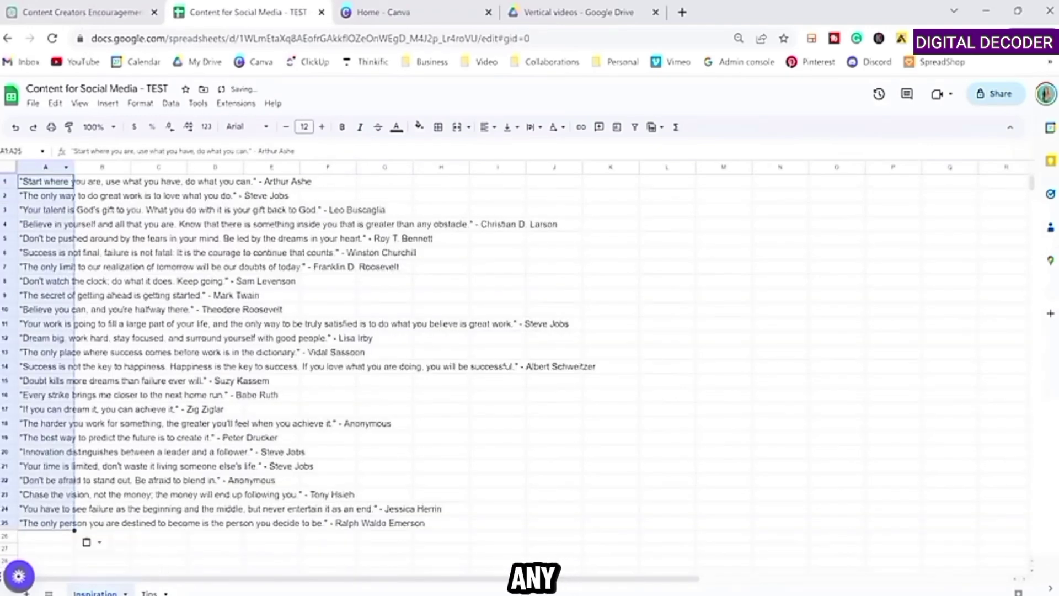
# - Show the Tips sheet, and return to ChatGPT to open the "YouTube Tips for Creators" chat
pyautogui.click(147, 594)
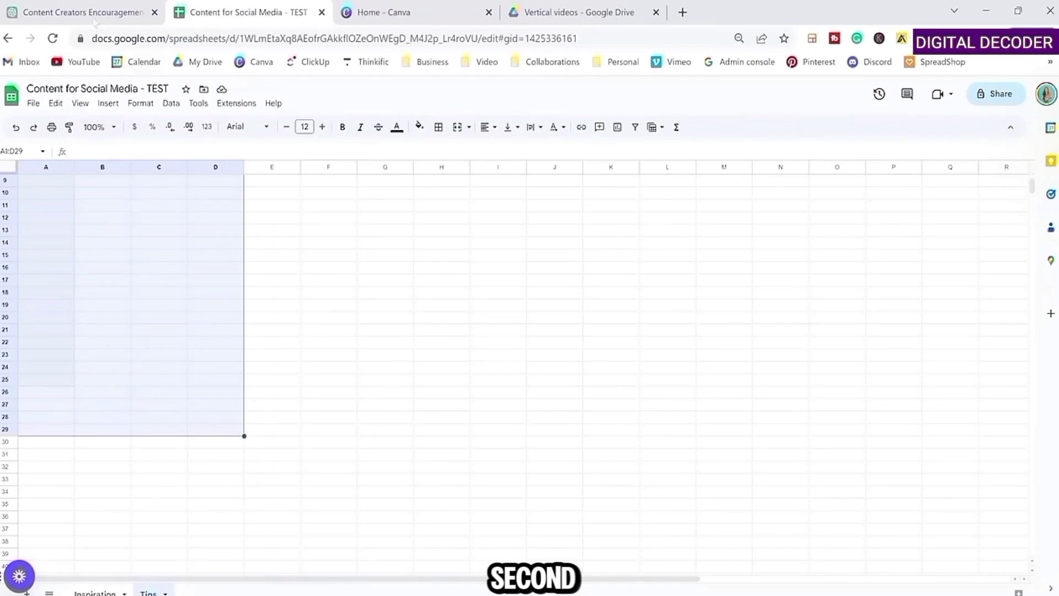
pyautogui.click(83, 12)
pyautogui.click(80, 163)
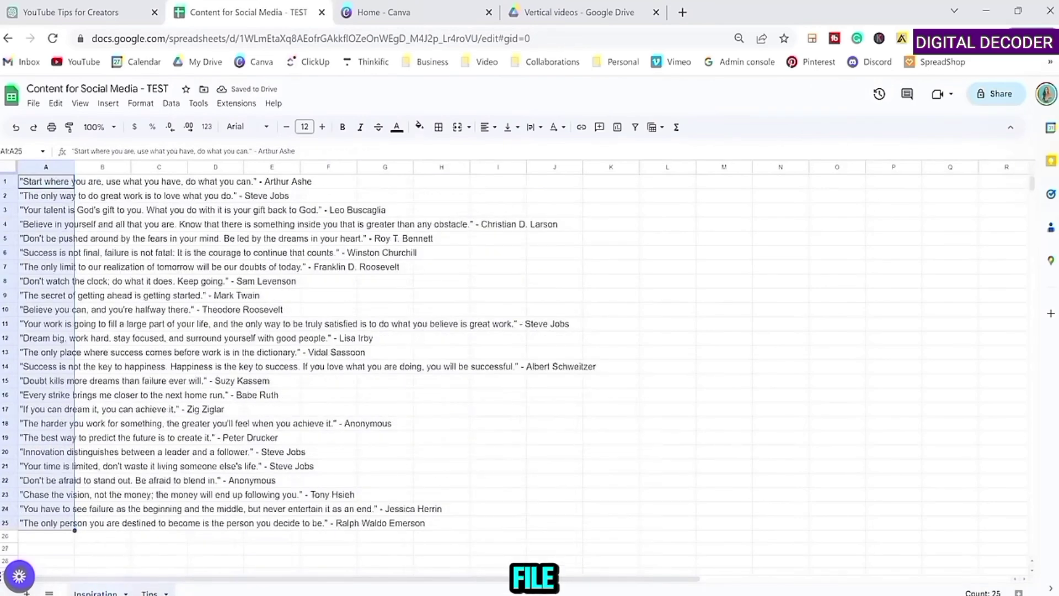
# - Download the Inspiration sheet as a comma-separated values (.csv) file
pyautogui.click(33, 103)
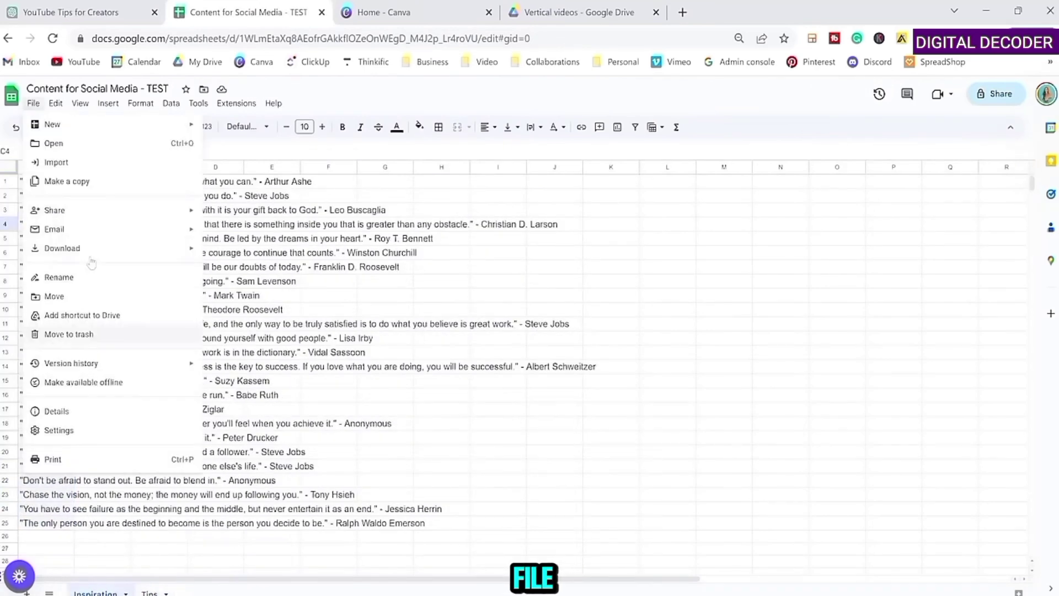
pyautogui.moveTo(91, 254)
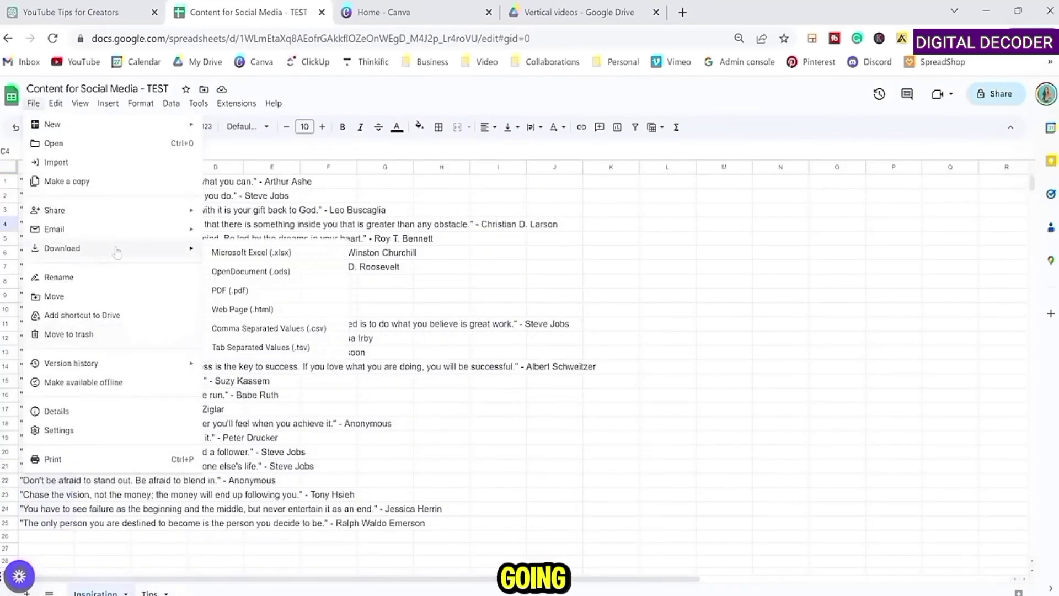
pyautogui.click(269, 332)
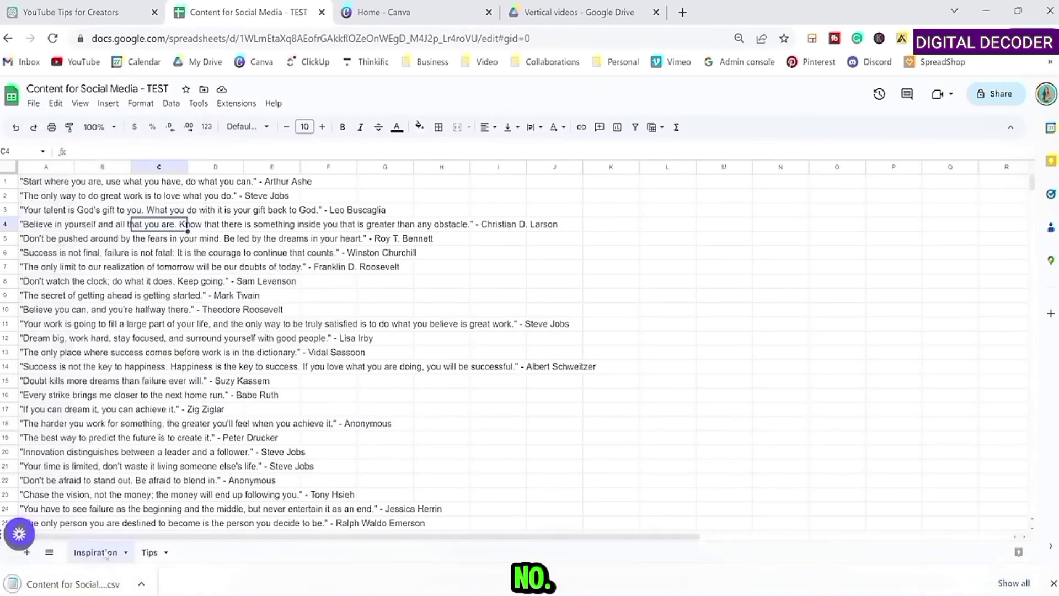
# - Download the Tips sheet as a comma-separated values (.csv) file
pyautogui.click(149, 553)
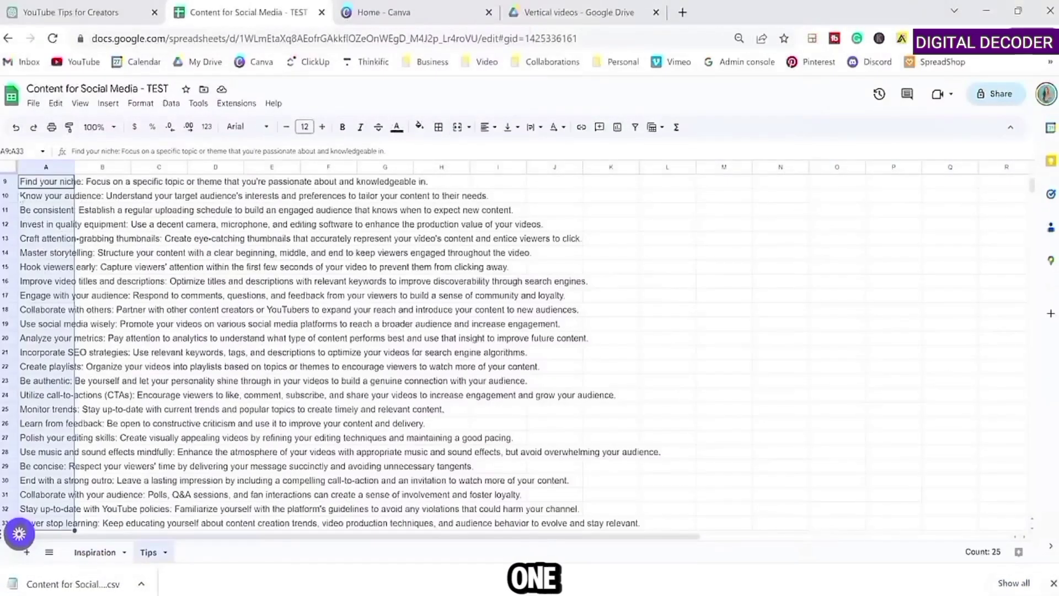
pyautogui.click(33, 103)
pyautogui.moveTo(83, 248)
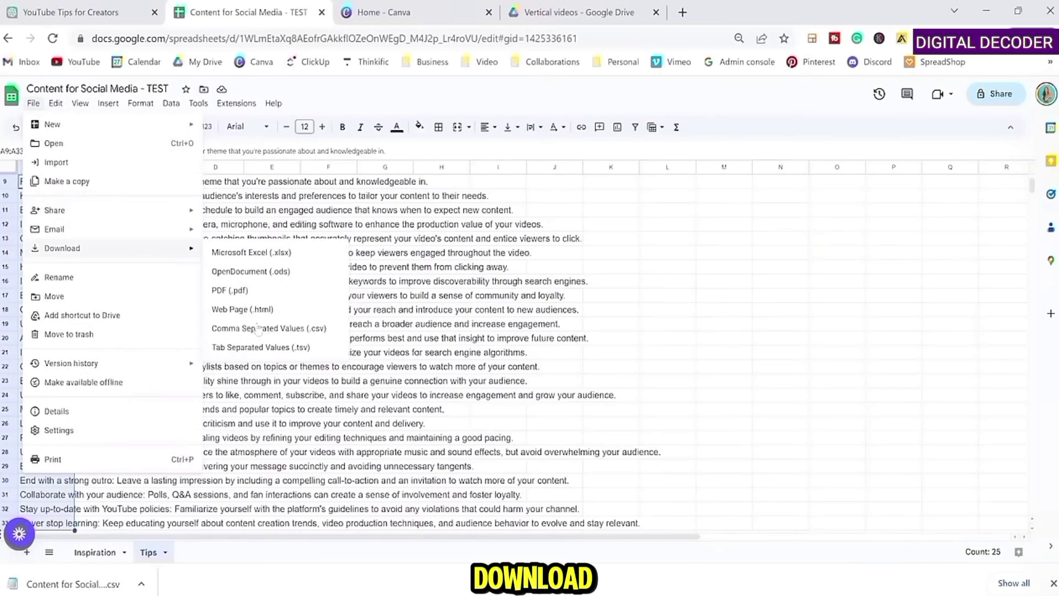
pyautogui.click(260, 327)
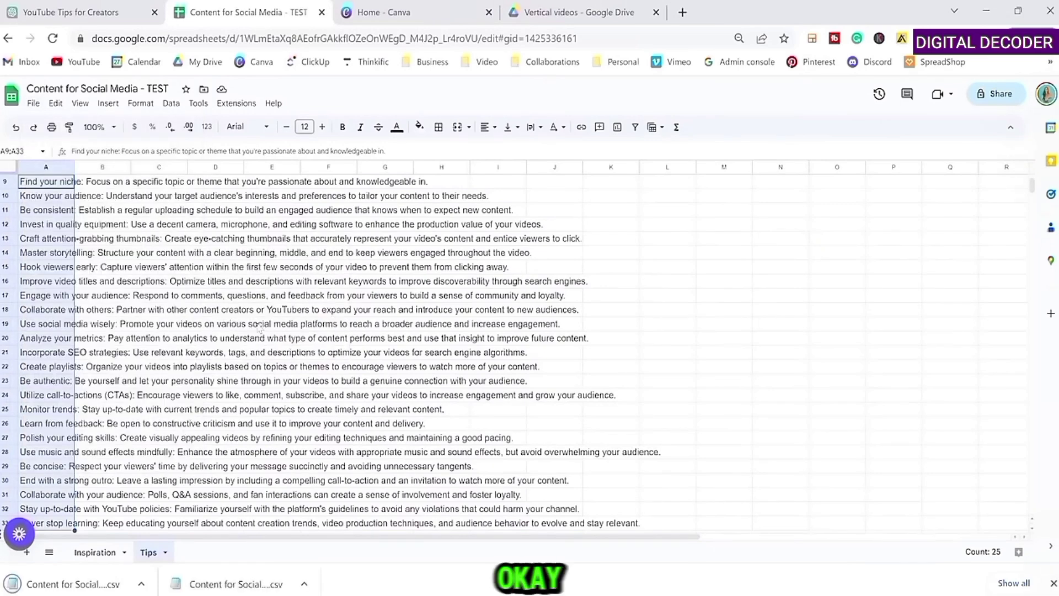
# - Note "25 graphic posts" in cell N5 and "25 reels" in cell N6 of the Tips sheet
pyautogui.click(439, 8)
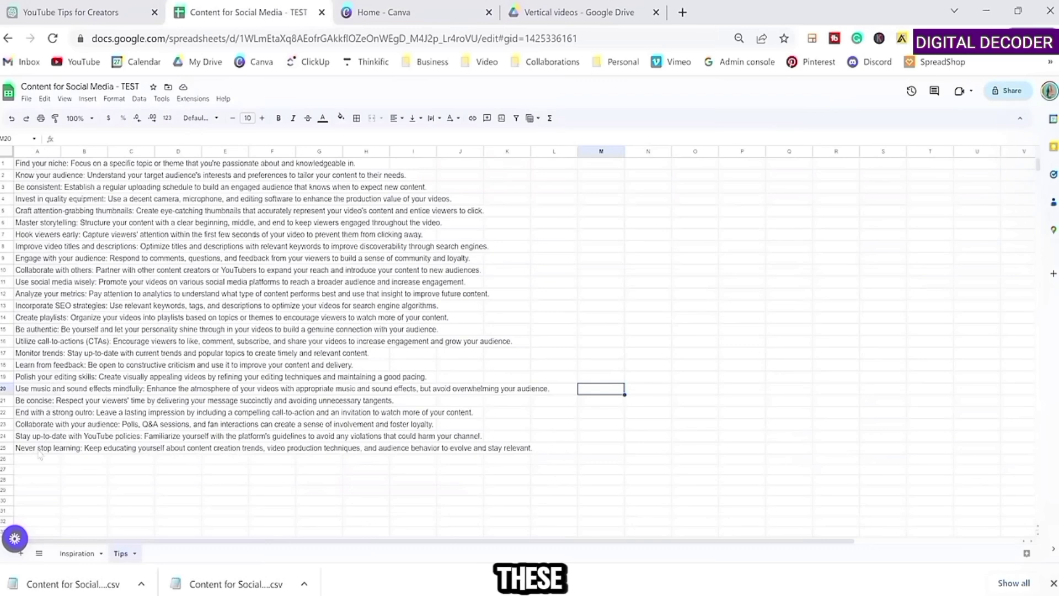
pyautogui.hotkey('ctrl', 'a')
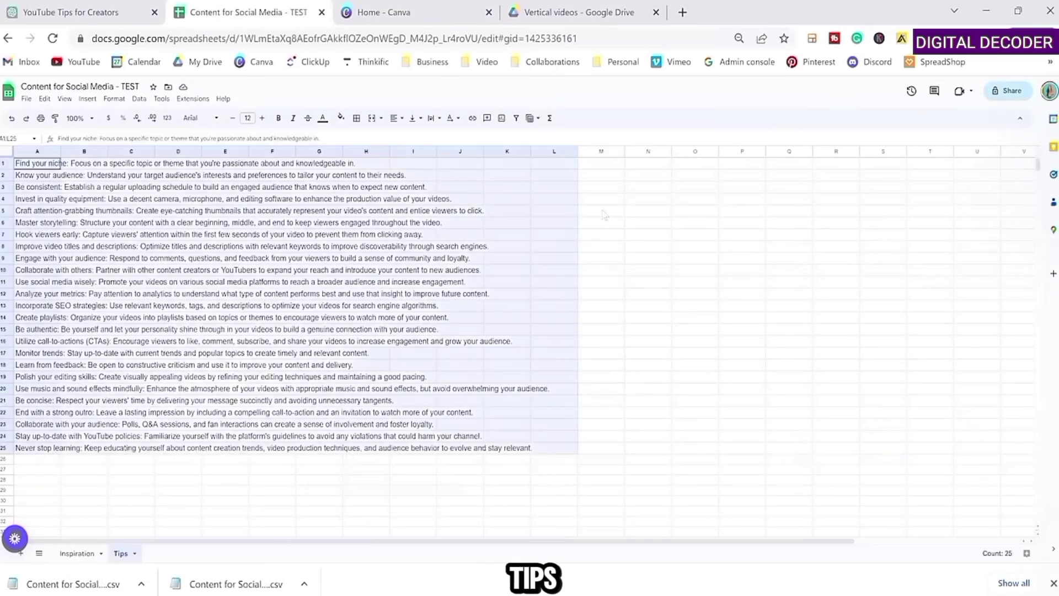
pyautogui.click(645, 215)
pyautogui.write('25')
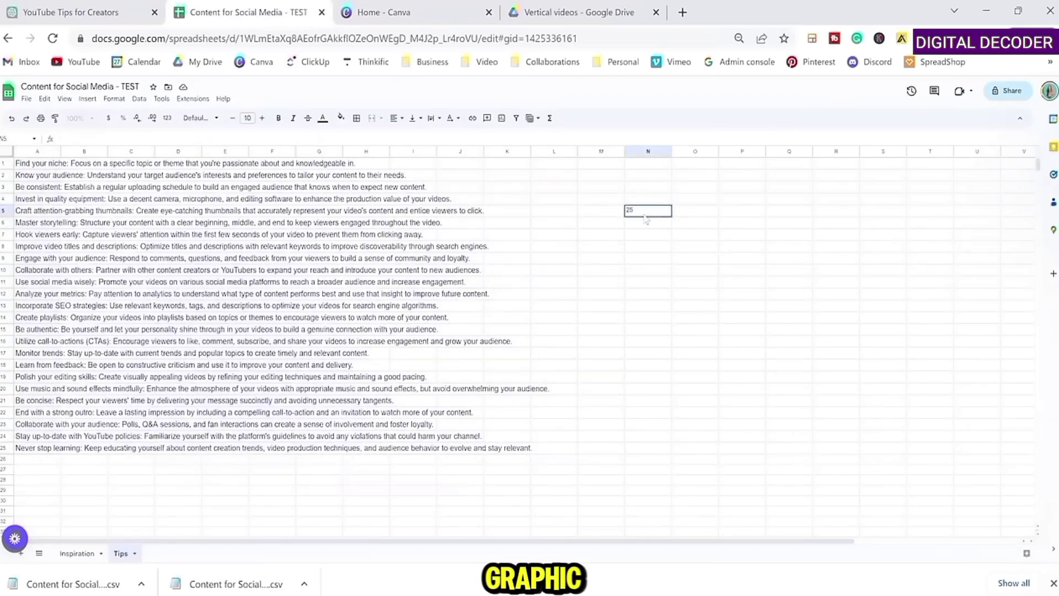
pyautogui.write(' graphic posts')
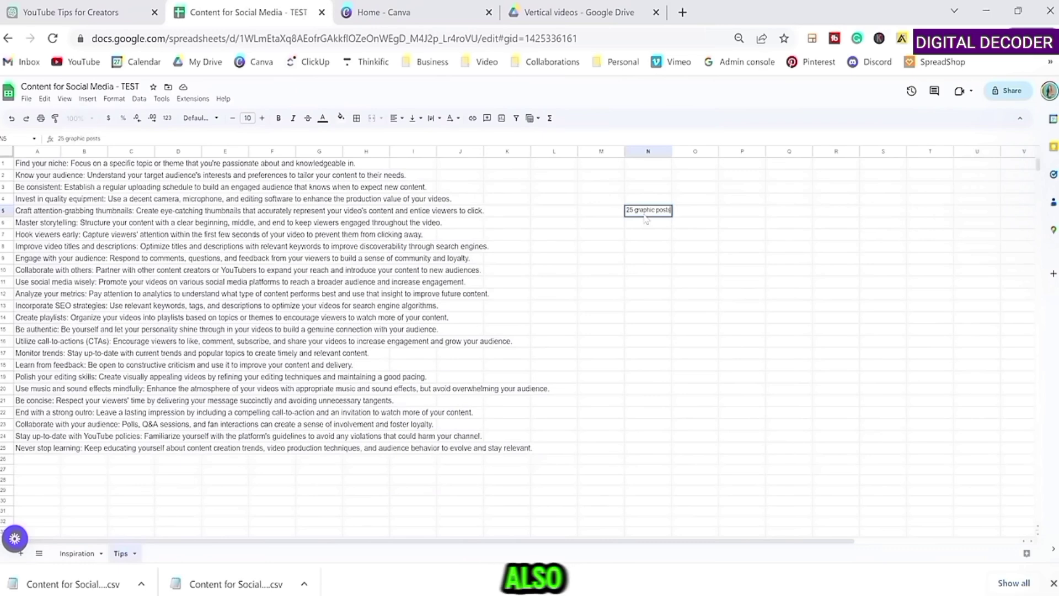
pyautogui.press('Return')
pyautogui.write('25')
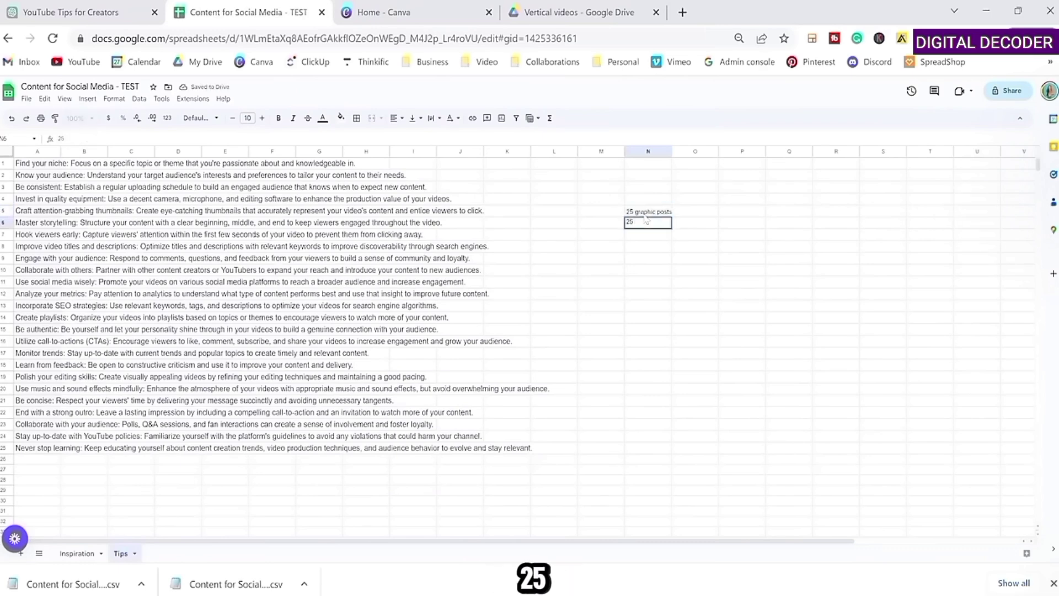
pyautogui.write(' reels')
pyautogui.click(714, 214)
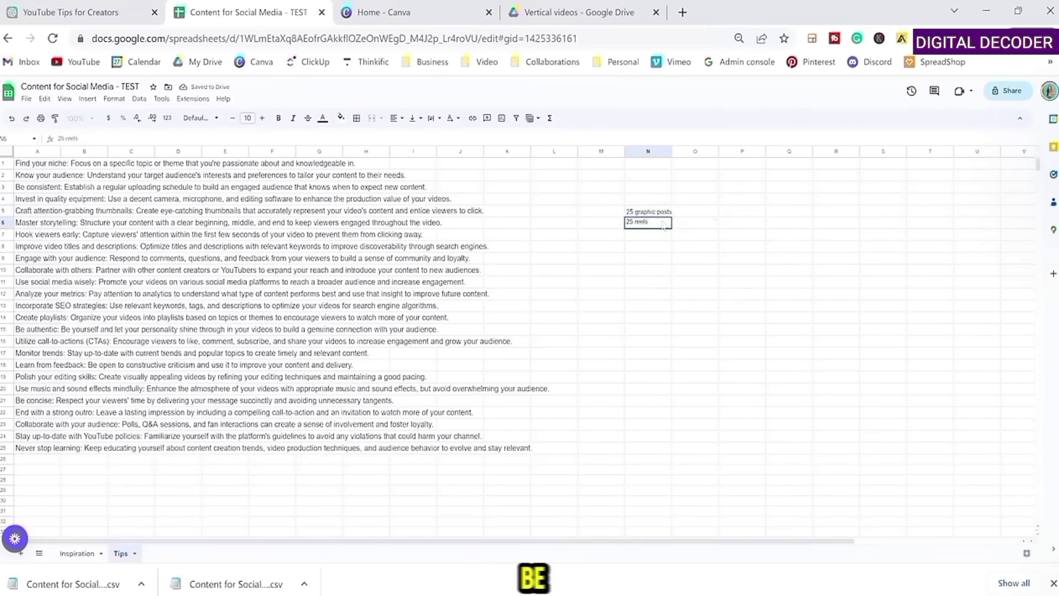
pyautogui.click(640, 226)
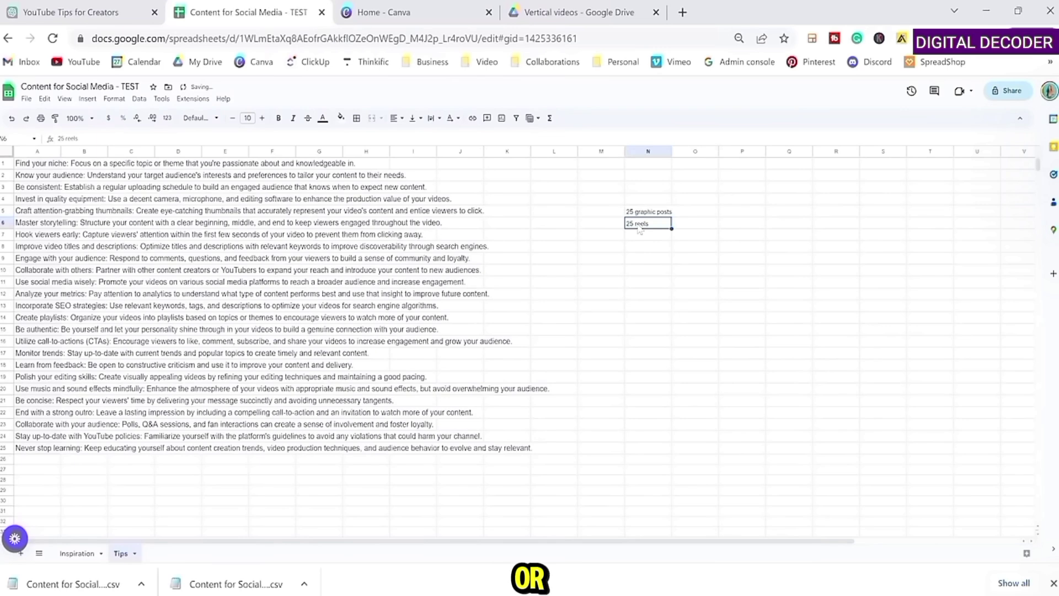
# - In the Inspiration sheet, note "25 graphic posts" in cell M7 and "25 reels" in cell M8
pyautogui.click(77, 554)
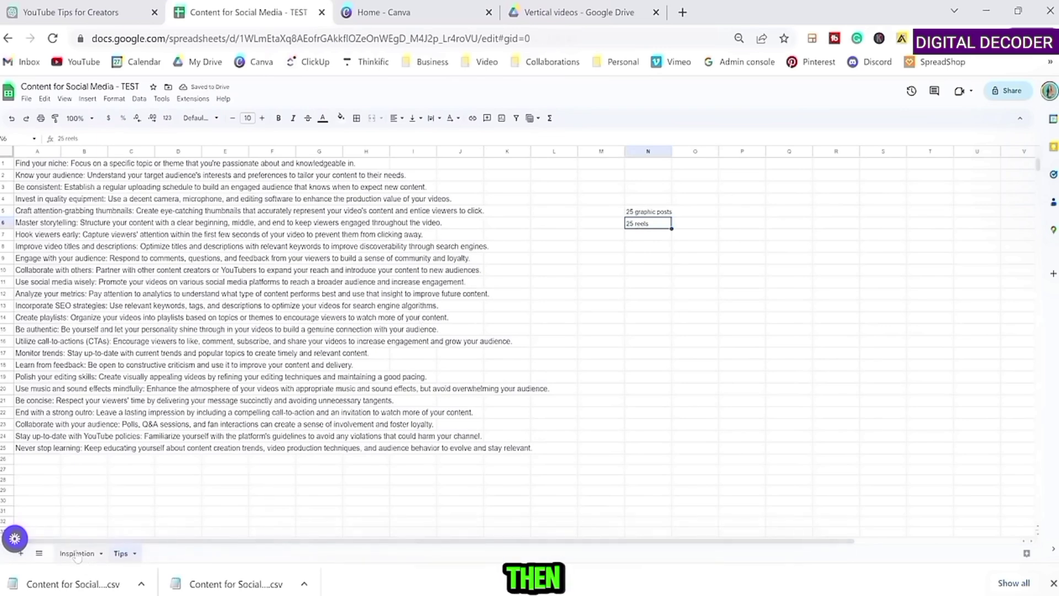
pyautogui.click(78, 554)
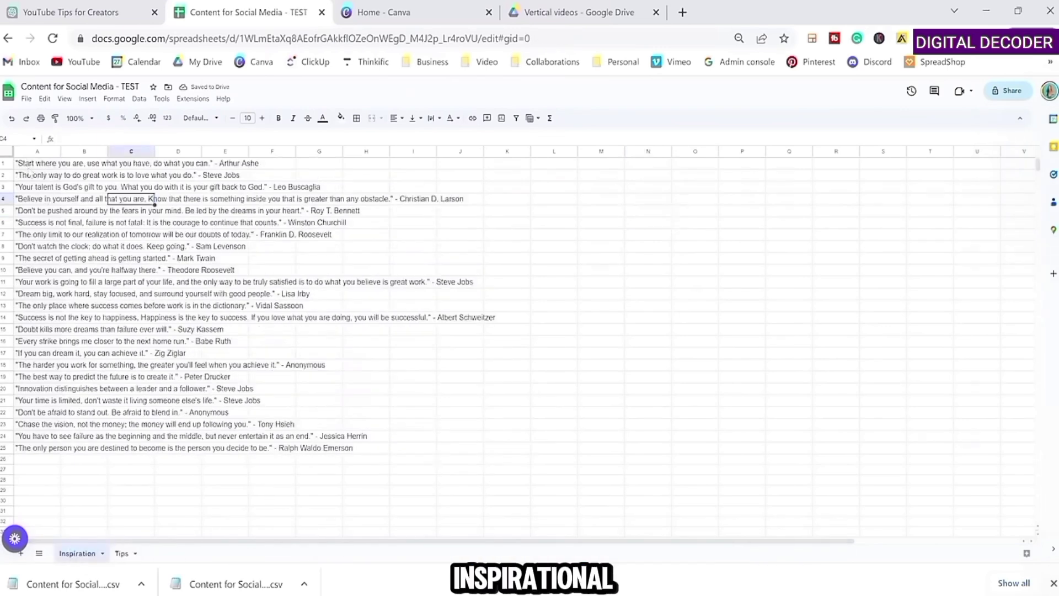
pyautogui.click(610, 234)
pyautogui.write('25')
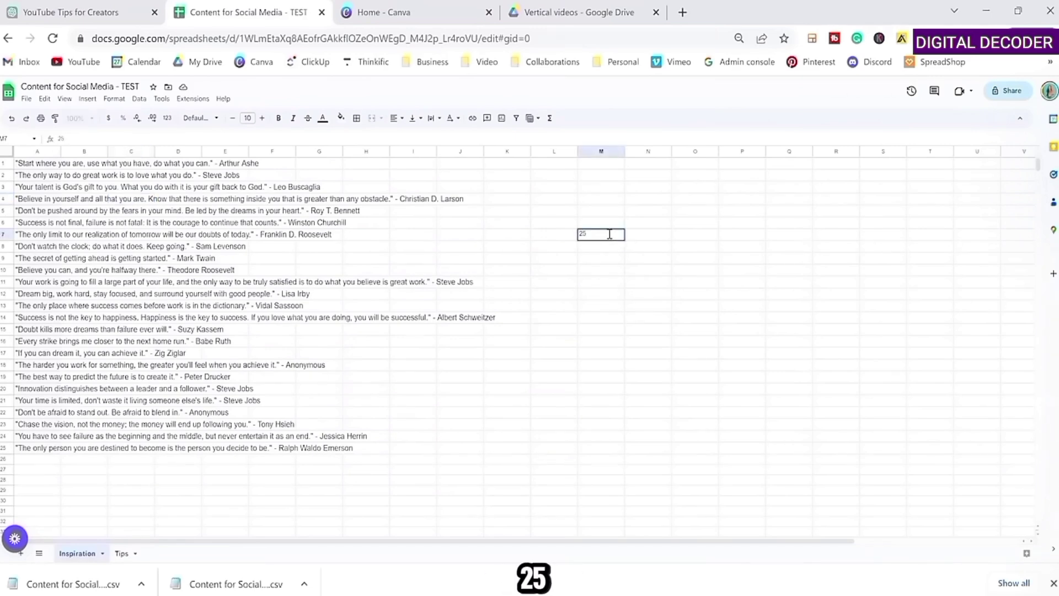
pyautogui.write(' graphic posts')
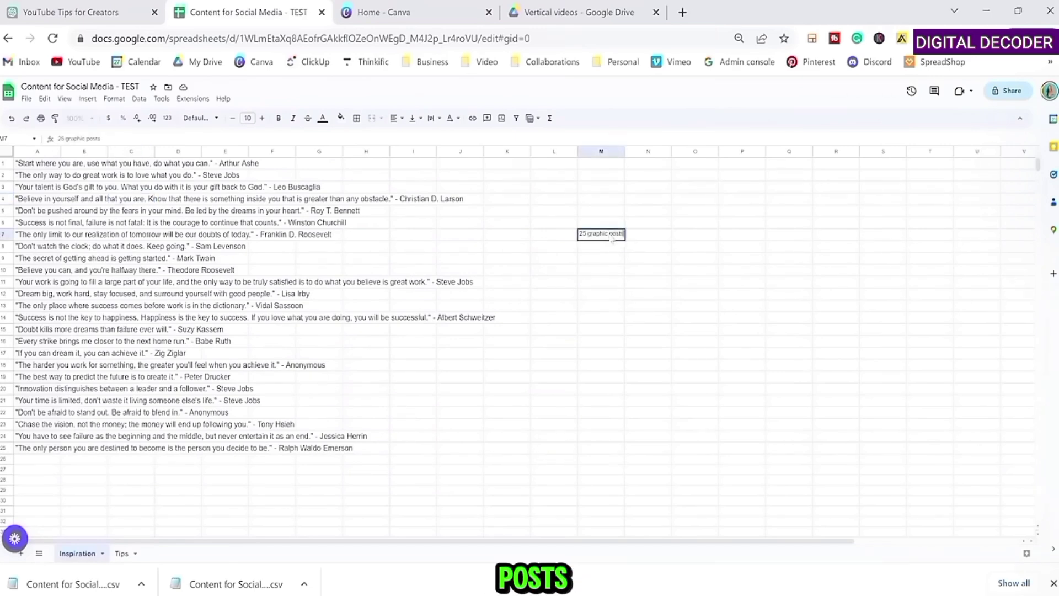
pyautogui.press('Return')
pyautogui.write('25 re')
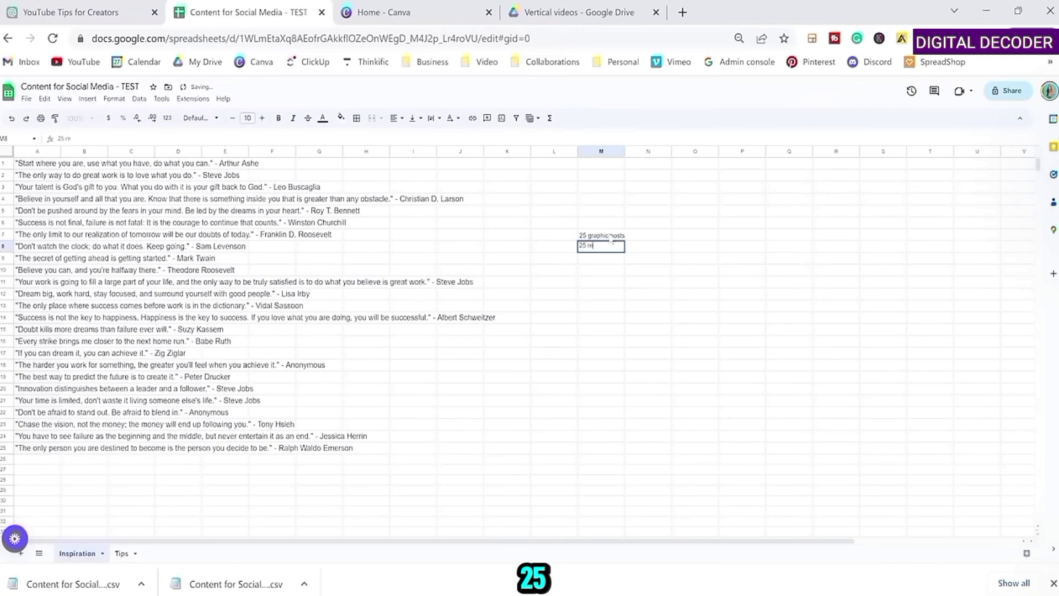
pyautogui.write('els')
pyautogui.press('Return')
pyautogui.press('Return')
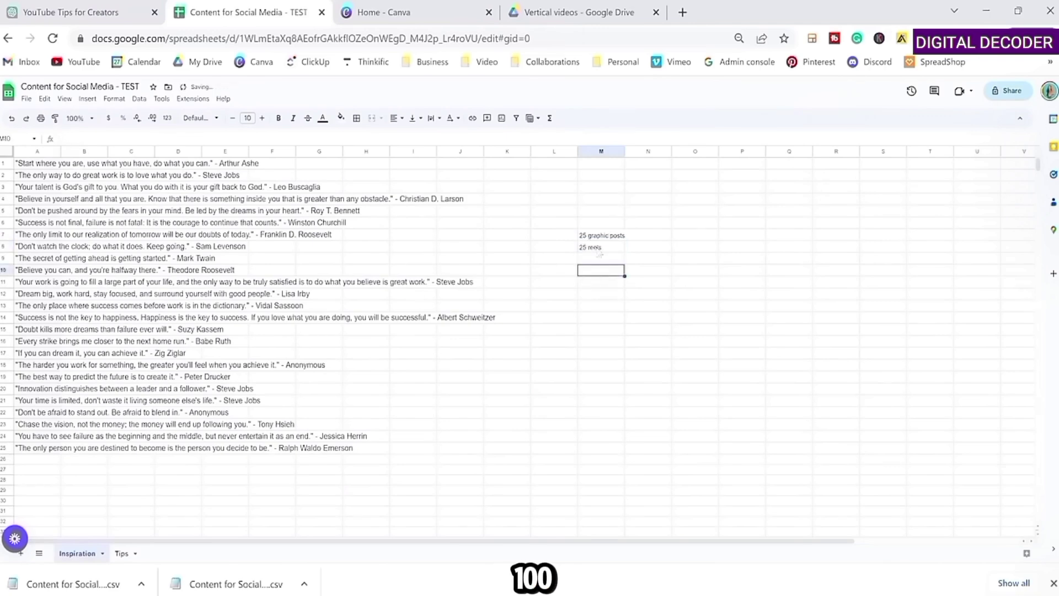
# - Beside the reels note, enter "x 3" in cell N8 and 75 in cell O8
pyautogui.click(601, 249)
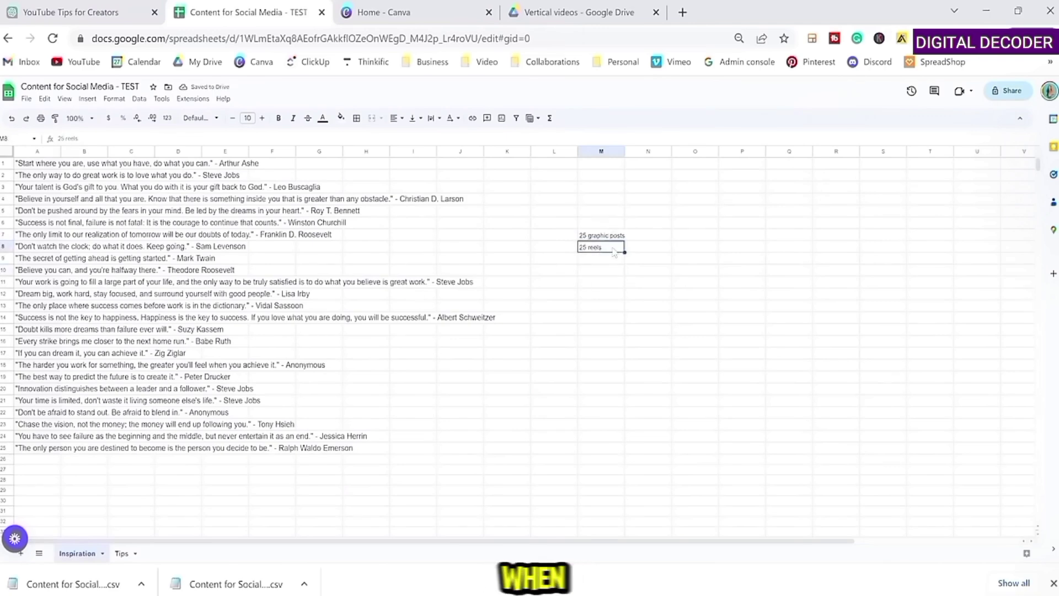
pyautogui.click(644, 251)
pyautogui.write('x 3')
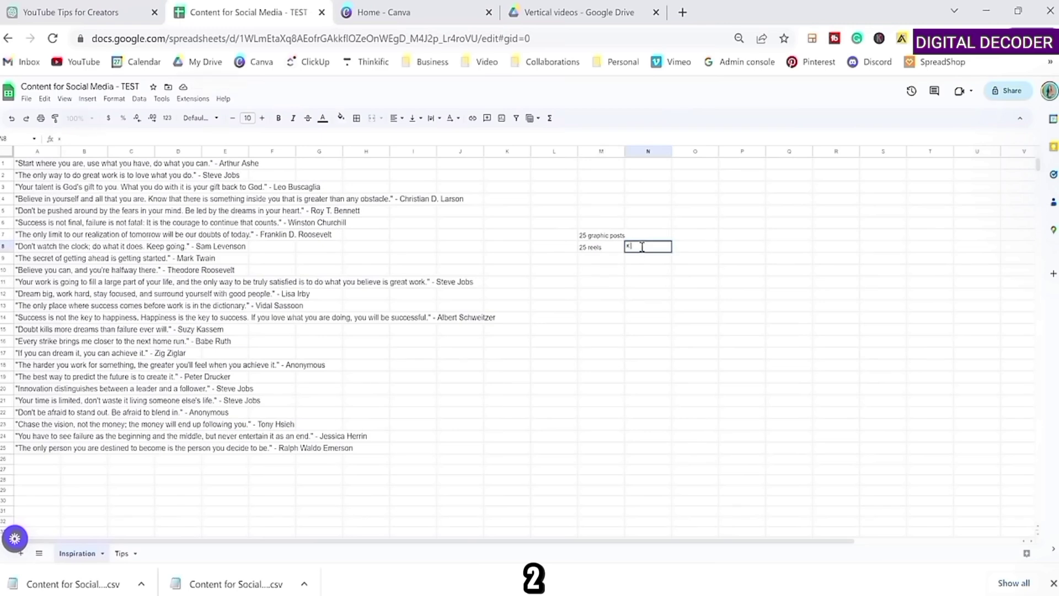
pyautogui.click(696, 253)
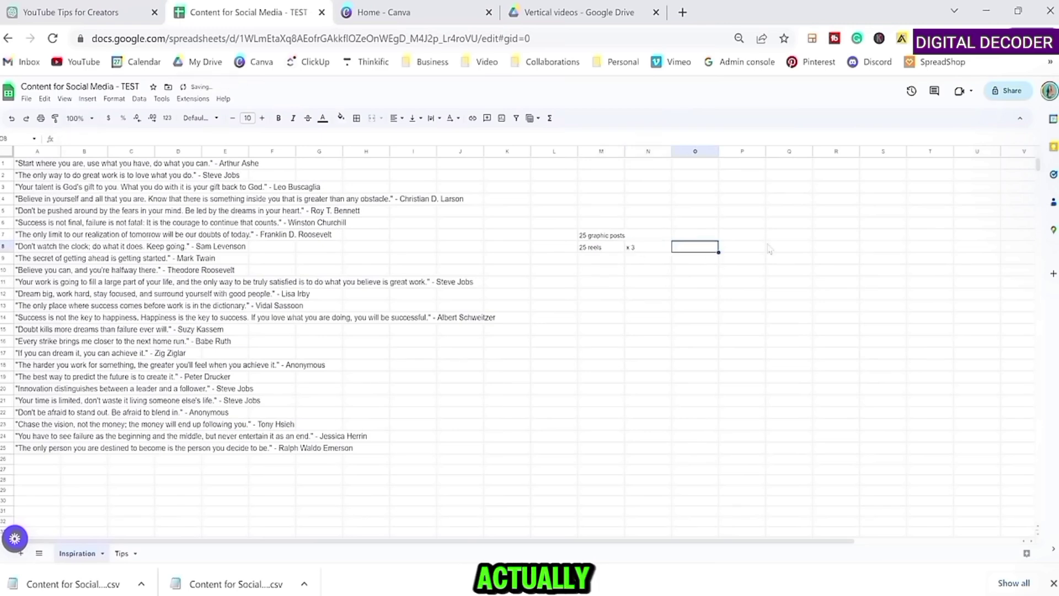
pyautogui.write('75')
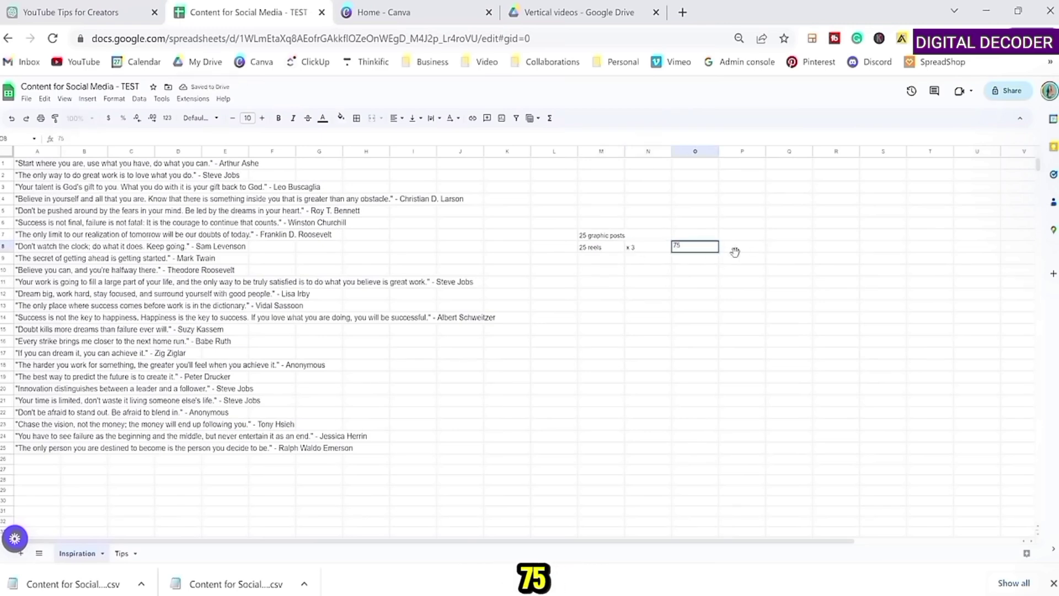
pyautogui.press('Return')
# - Clear the notes from cells M7 to O8 of the Inspiration sheet
pyautogui.click(714, 249)
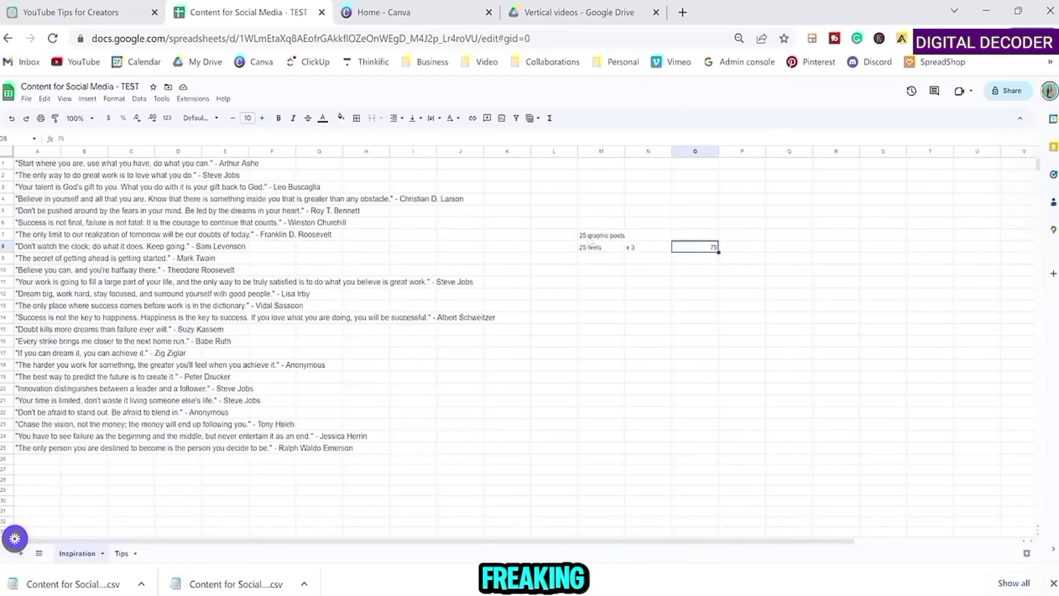
pyautogui.keyDown('shift'); pyautogui.click(589, 241); pyautogui.keyUp('shift')
pyautogui.press('Delete')
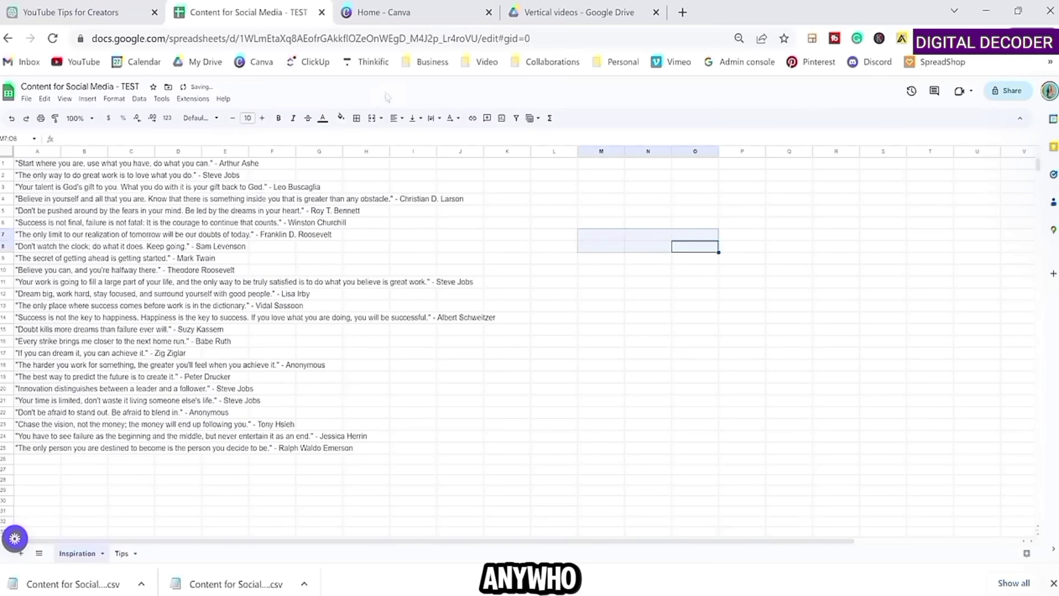
# - Switch to Canva and create a blank square Instagram post from the Instagram social media formats
pyautogui.click(434, 25)
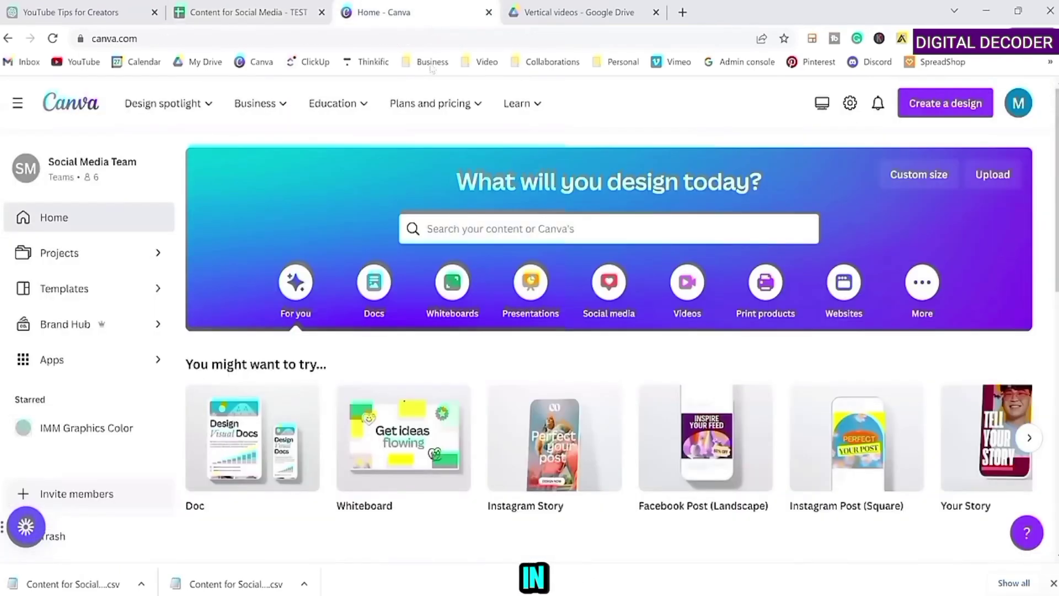
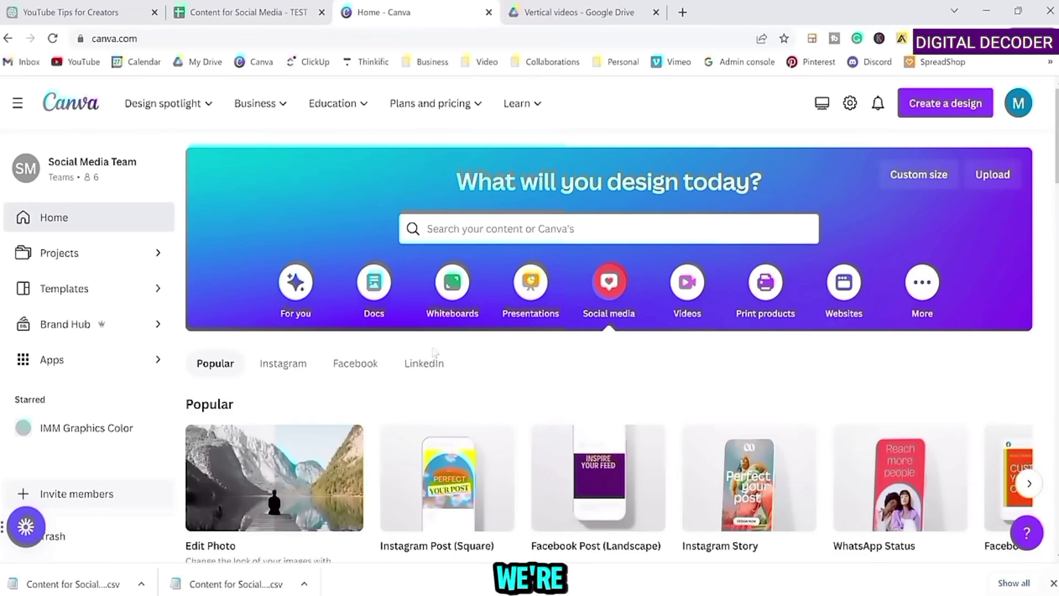
pyautogui.click(283, 363)
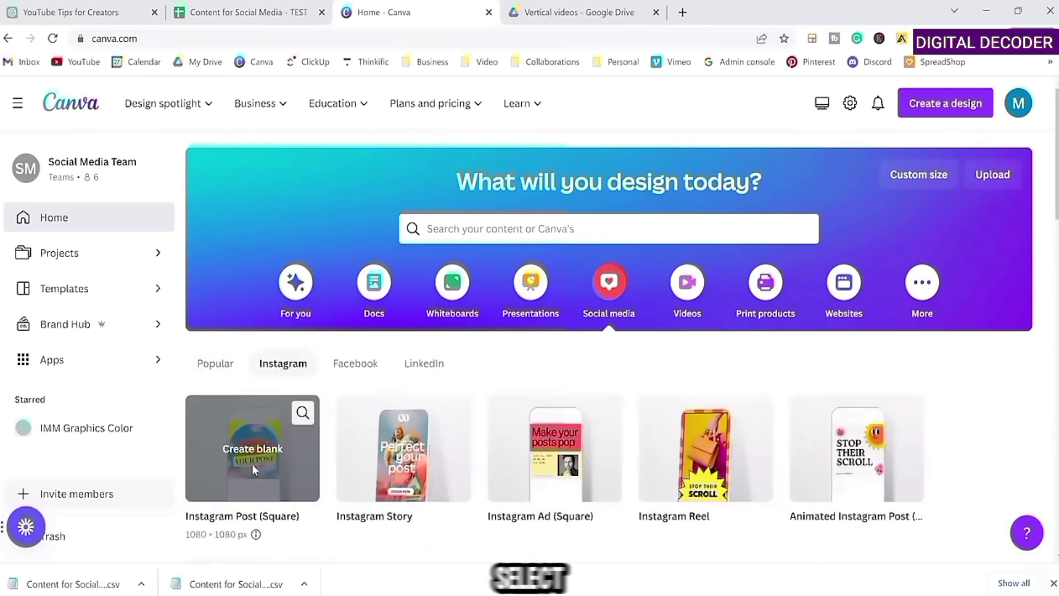
pyautogui.click(253, 467)
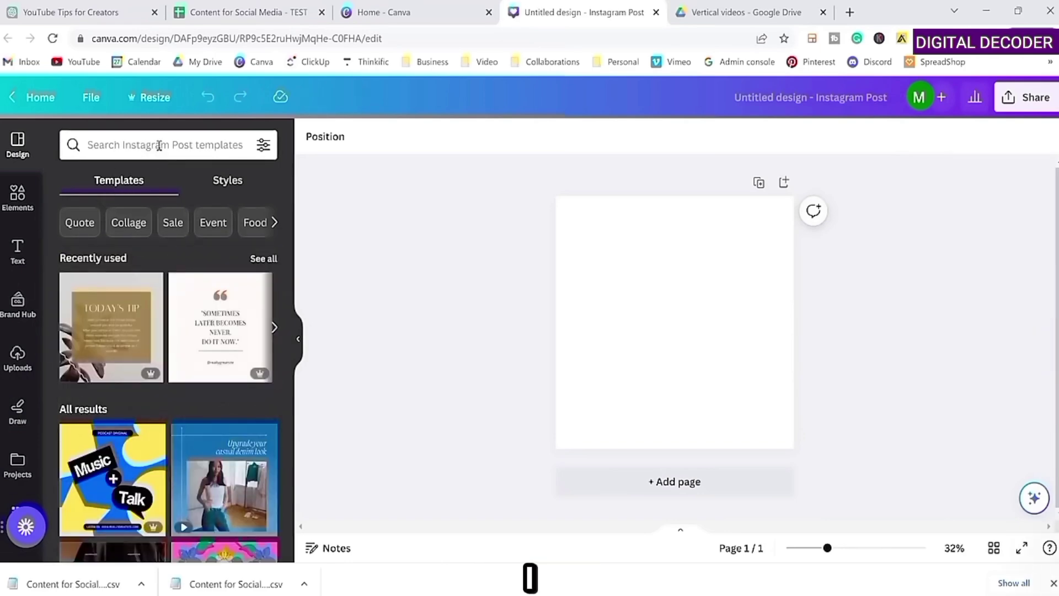
# - Apply the recently used Minimalist Clean Inspirational Quote Instagram Post template, and glance at the quotes in the Inspiration sheet
pyautogui.click(219, 331)
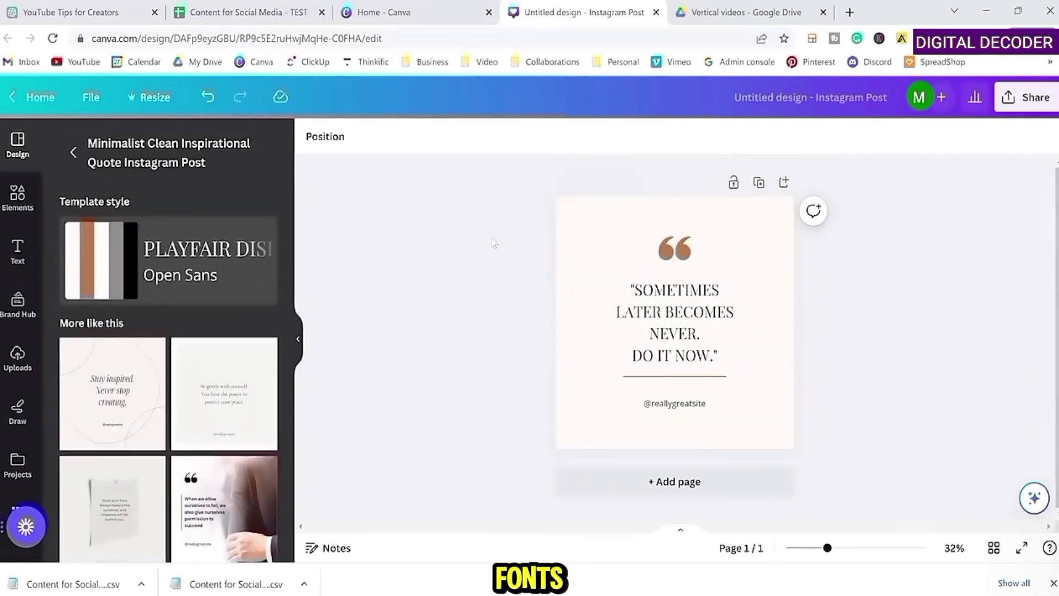
pyautogui.click(727, 321)
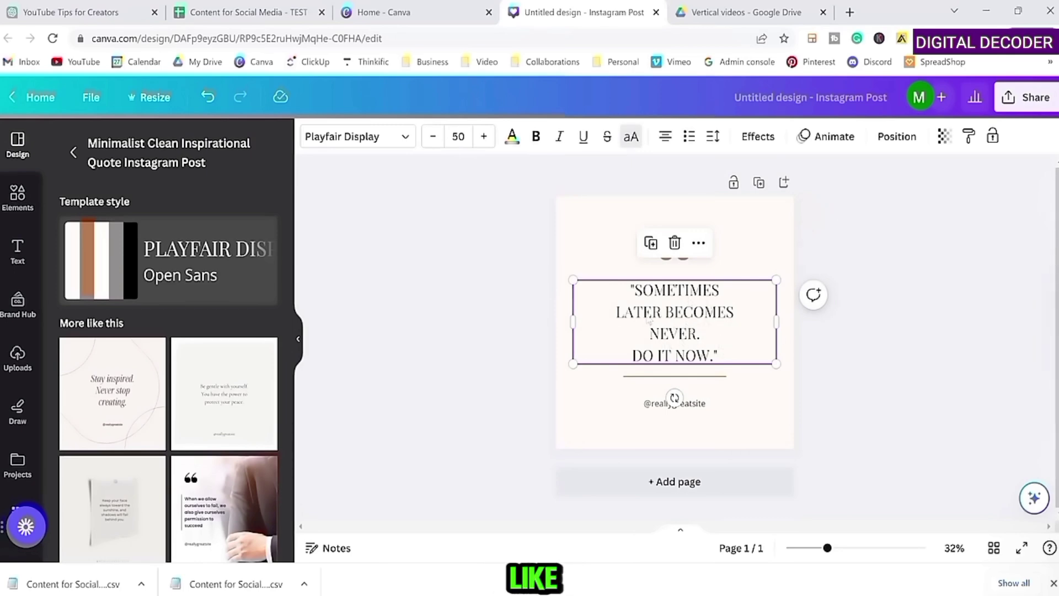
pyautogui.click(278, 17)
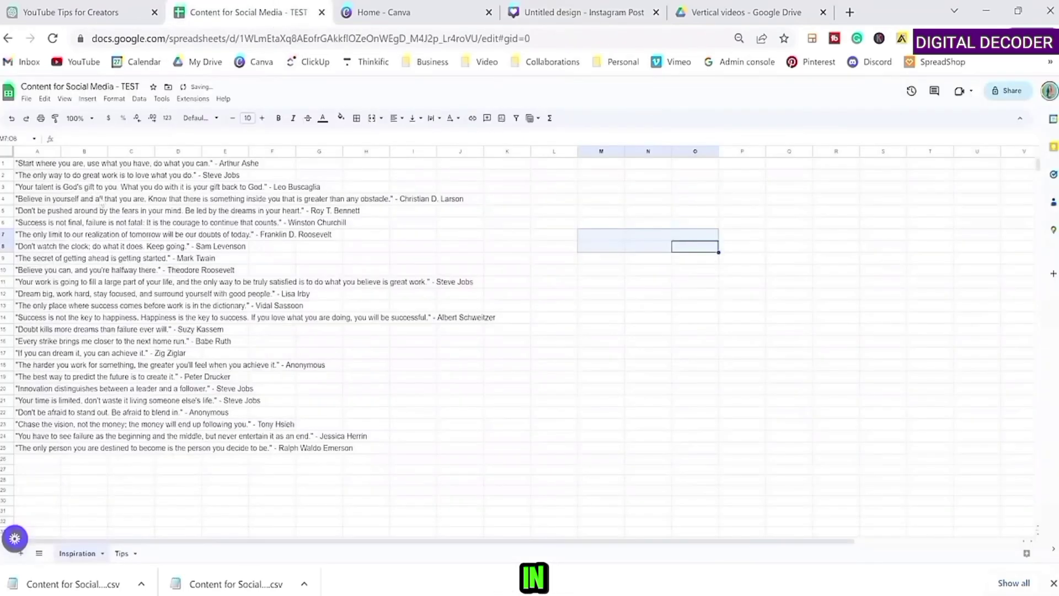
pyautogui.click(560, 15)
# - Find the Bulk create app among the Canva apps and open it for the quote design
pyautogui.scroll(-3, 18, 298)
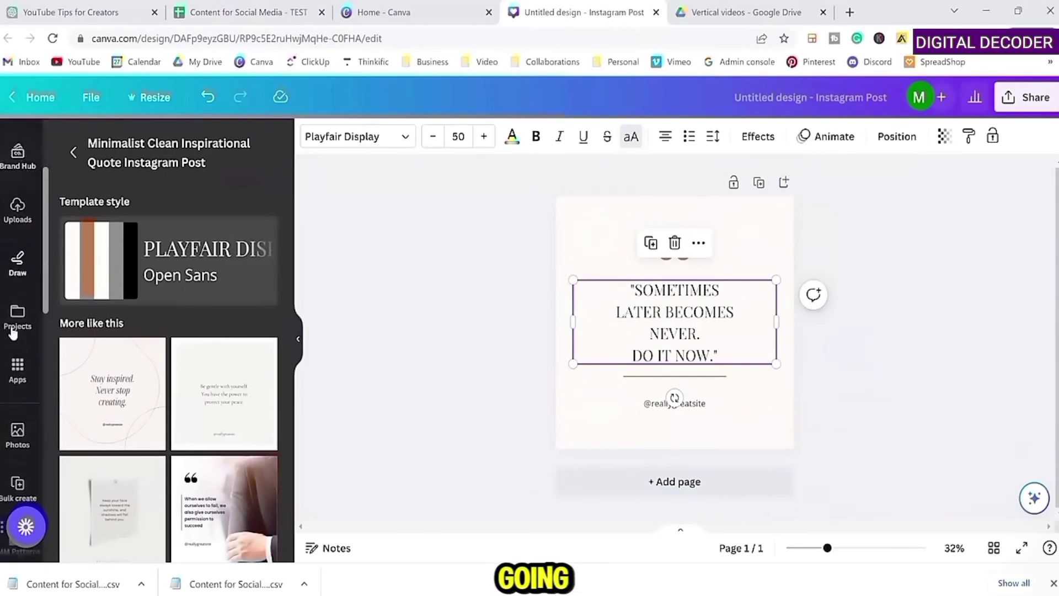
pyautogui.click(18, 375)
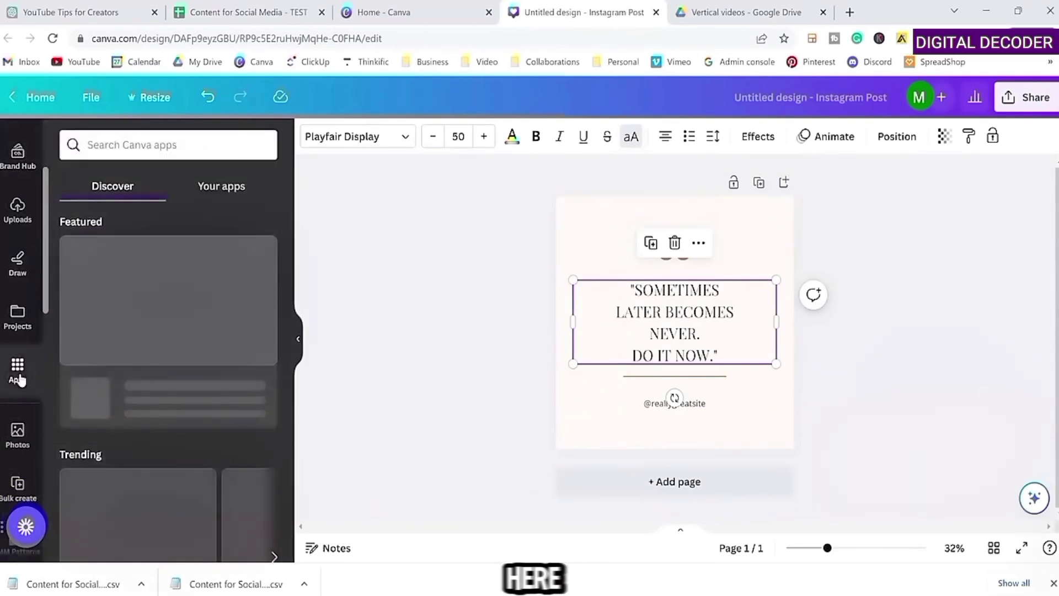
pyautogui.scroll(-5, 176, 346)
pyautogui.click(197, 356)
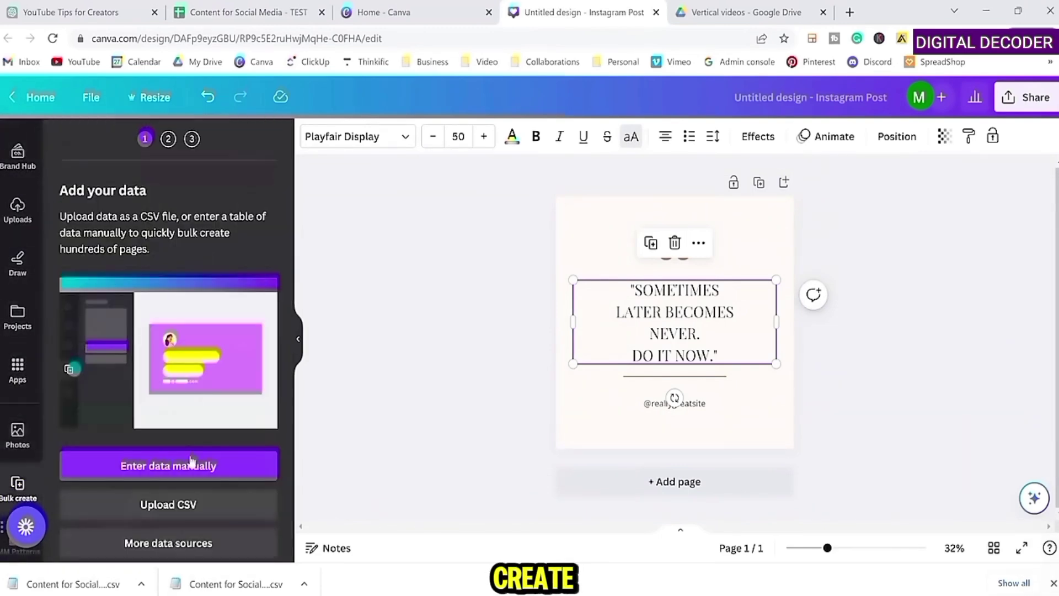
# - Upload the CSV file "Content for Social Media - TEST - Inspiration (1)" from Downloads as the bulk create data
pyautogui.click(168, 505)
pyautogui.click(364, 111)
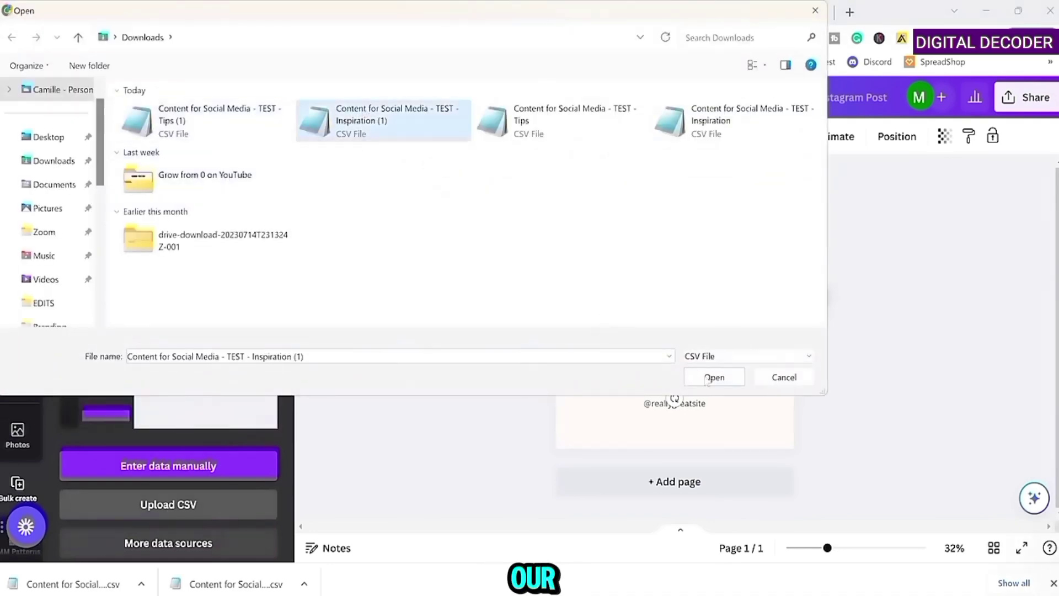
pyautogui.click(710, 385)
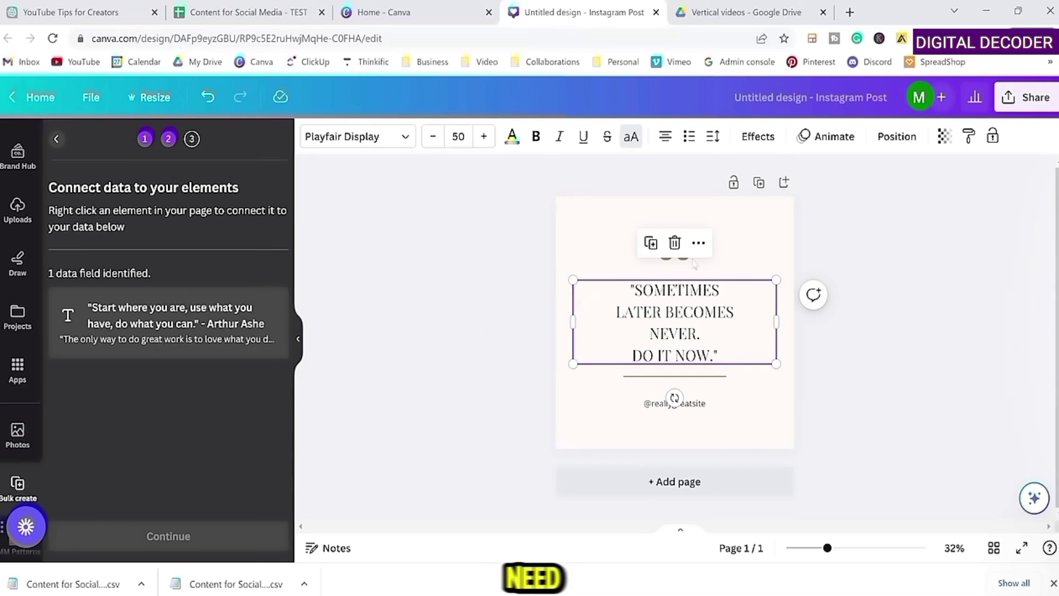
# - Connect the design's quote text to the CSV's quote data field and generate pages for all the quotes
pyautogui.rightClick(680, 323)
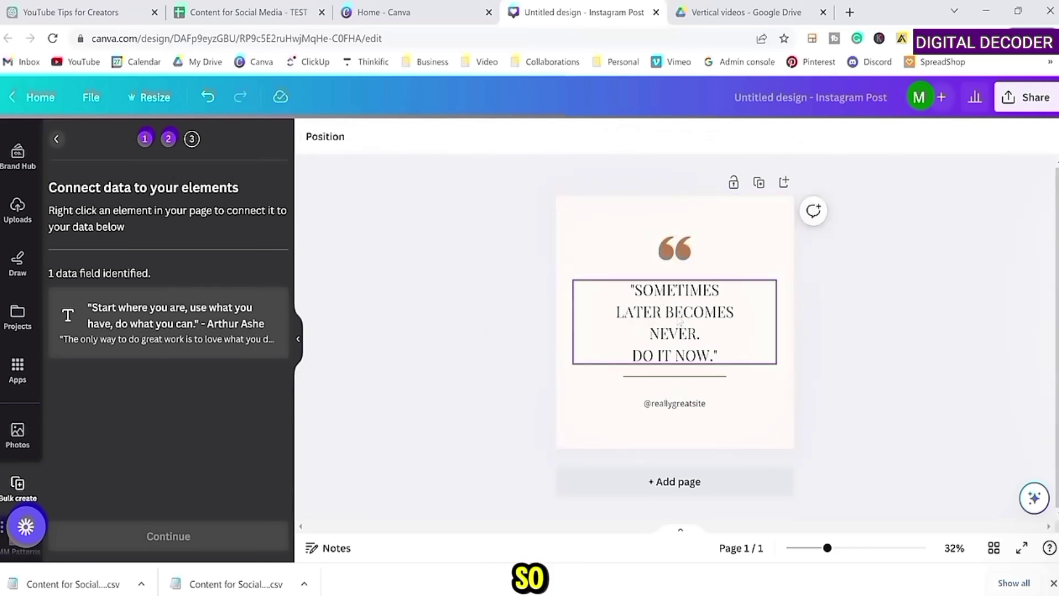
pyautogui.click(648, 334)
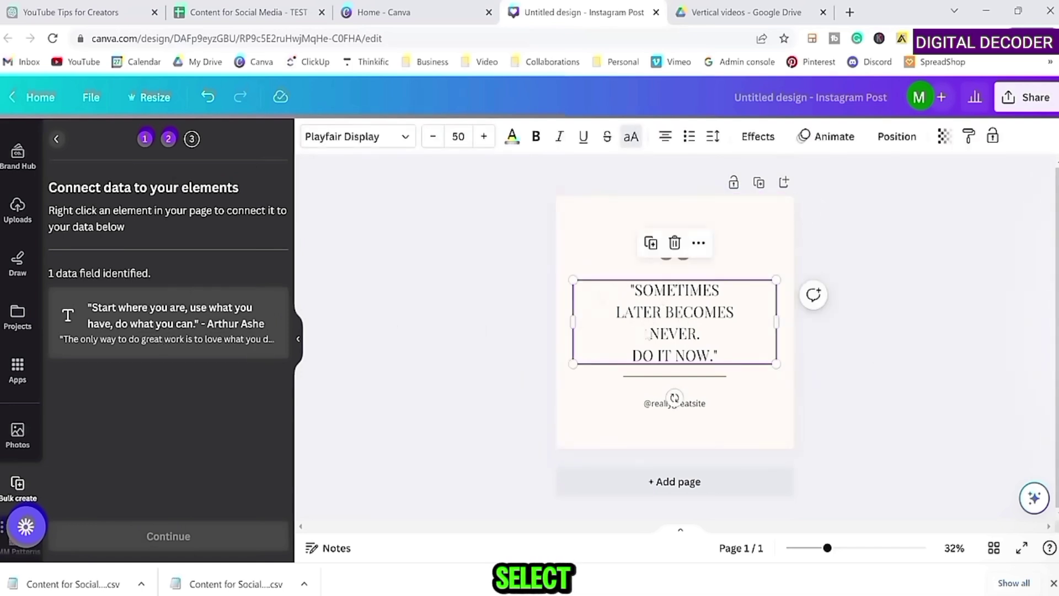
pyautogui.click(699, 243)
pyautogui.moveTo(745, 397)
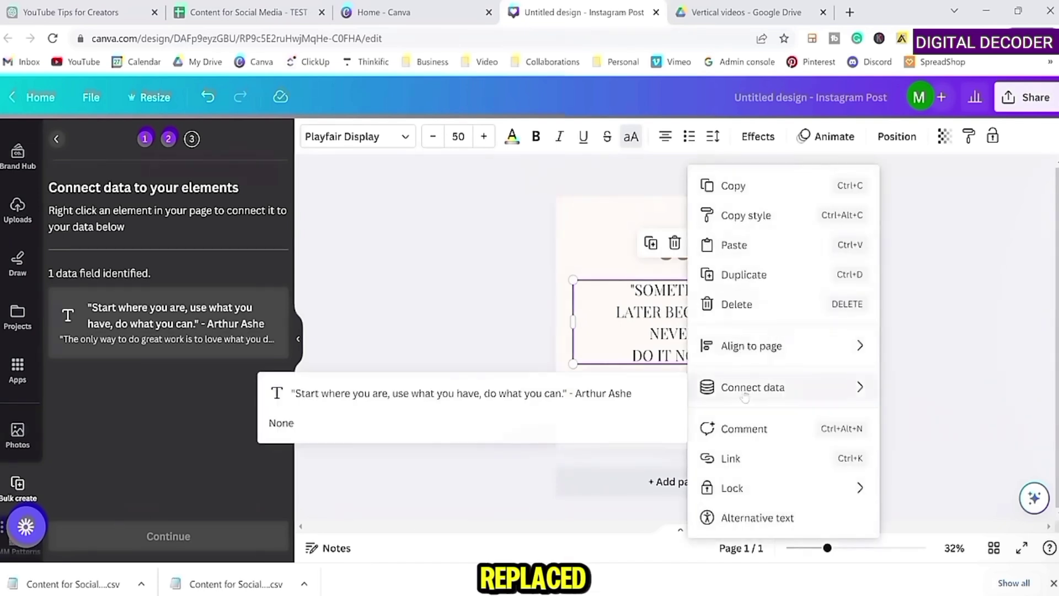
pyautogui.click(320, 395)
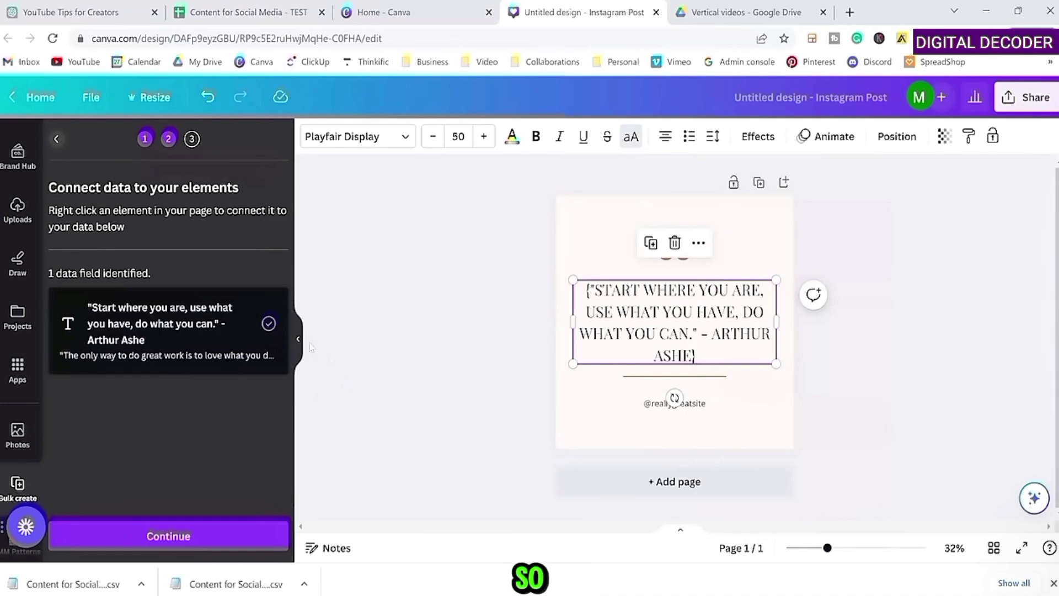
pyautogui.click(164, 540)
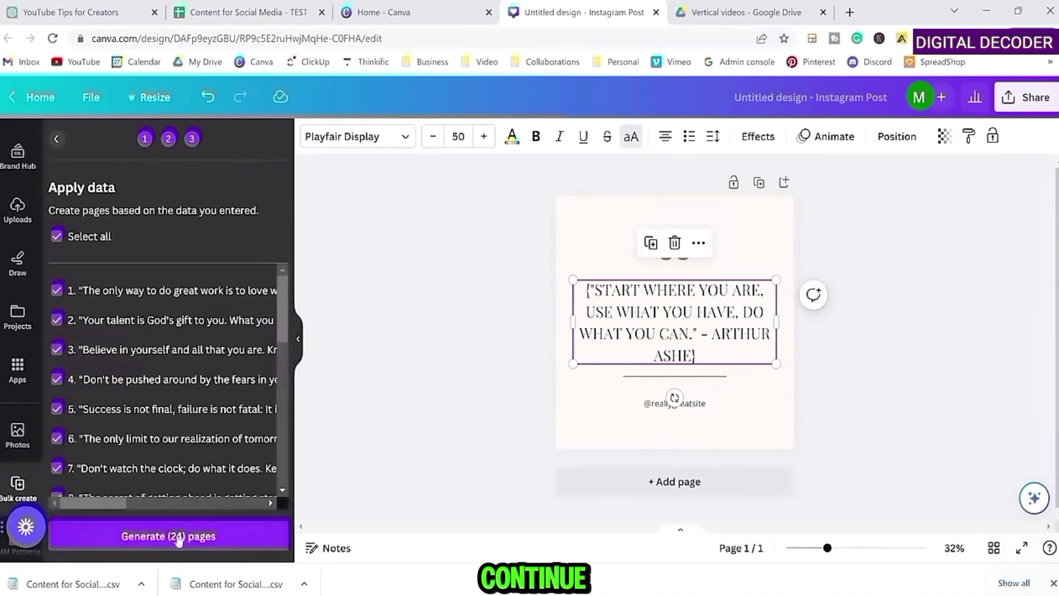
pyautogui.click(174, 541)
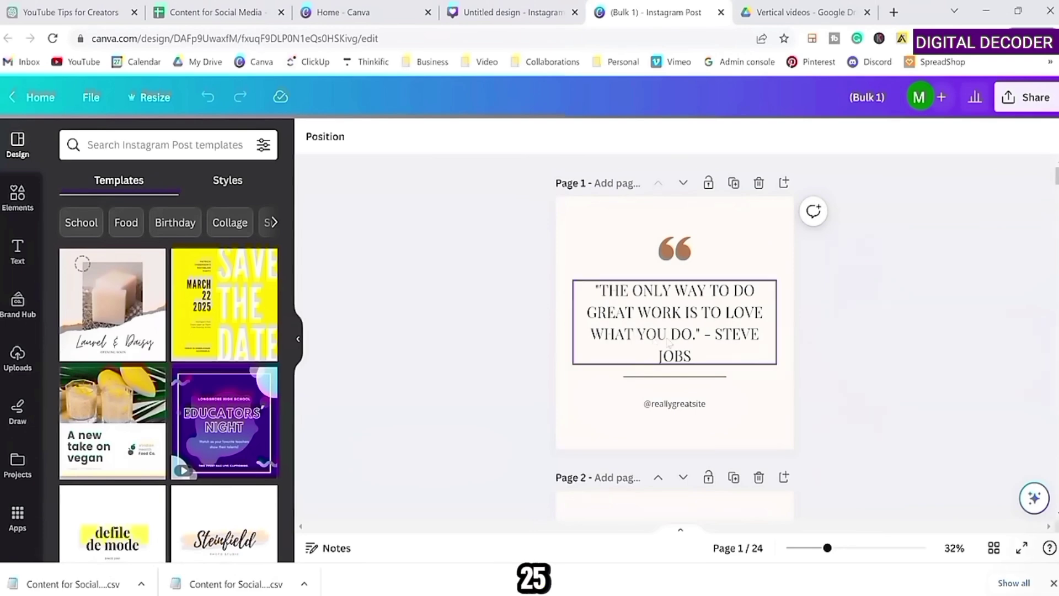
pyautogui.click(695, 352)
pyautogui.doubleClick(696, 350)
pyautogui.click(699, 348)
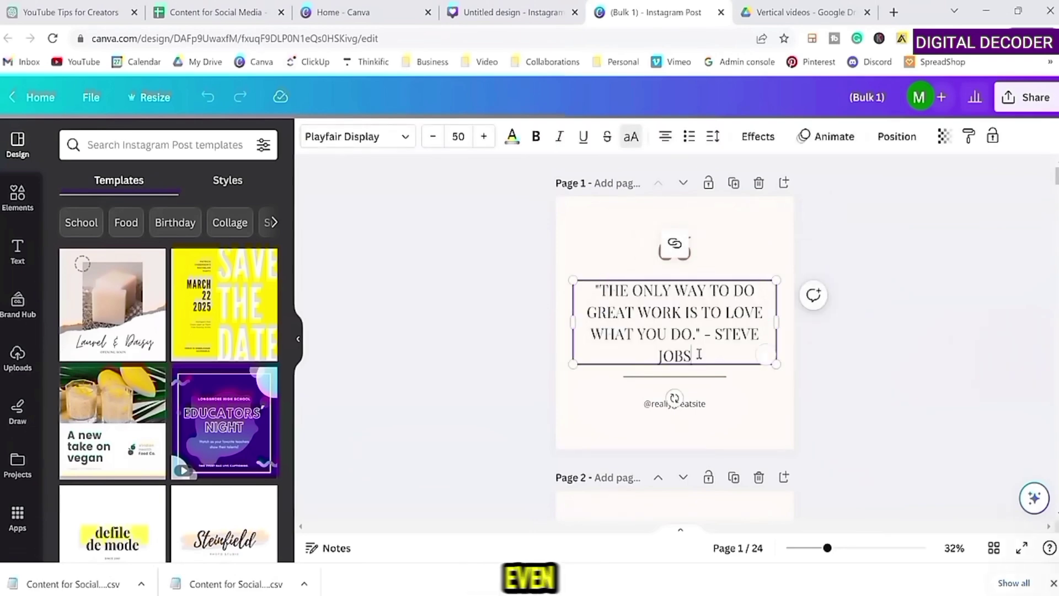
pyautogui.moveTo(700, 348); pyautogui.dragTo(707, 333)
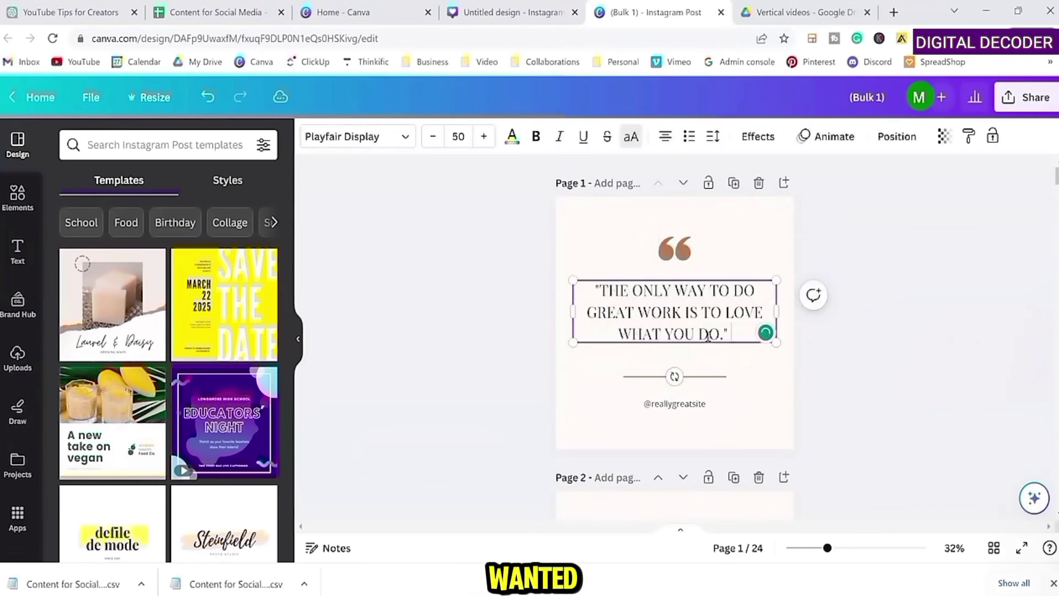
pyautogui.press('BackSpace')
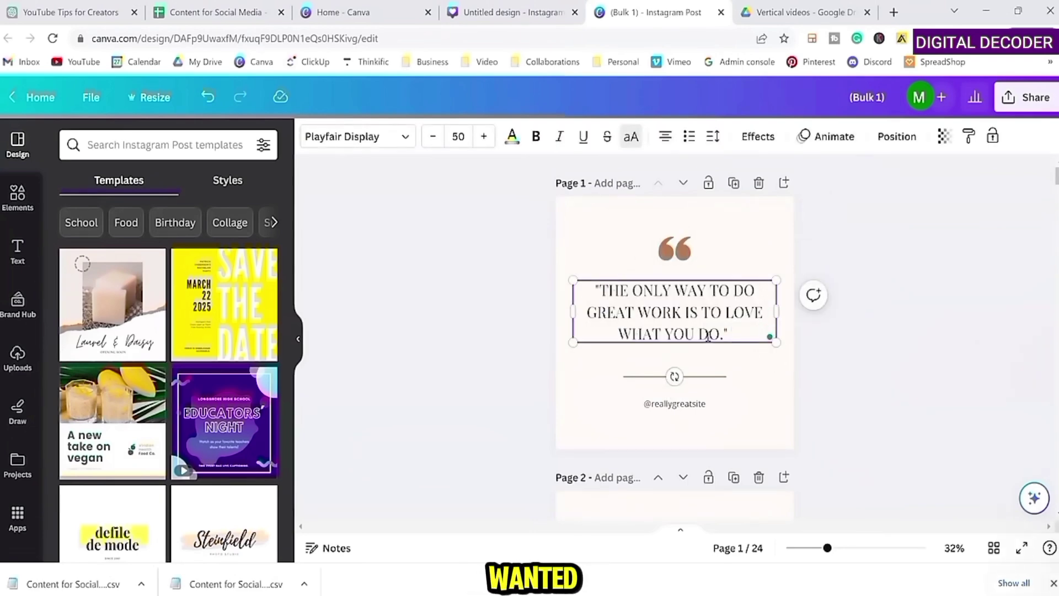
pyautogui.doubleClick(704, 402)
pyautogui.write('- Steve Jobs')
pyautogui.click(690, 430)
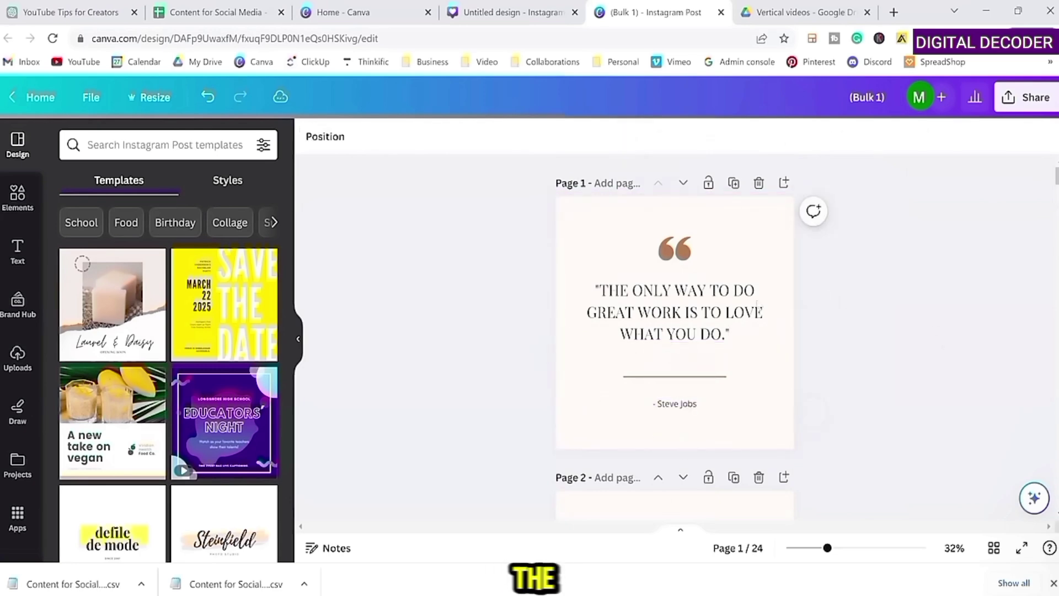
pyautogui.scroll(-3, 690, 432)
pyautogui.scroll(-5, 690, 431)
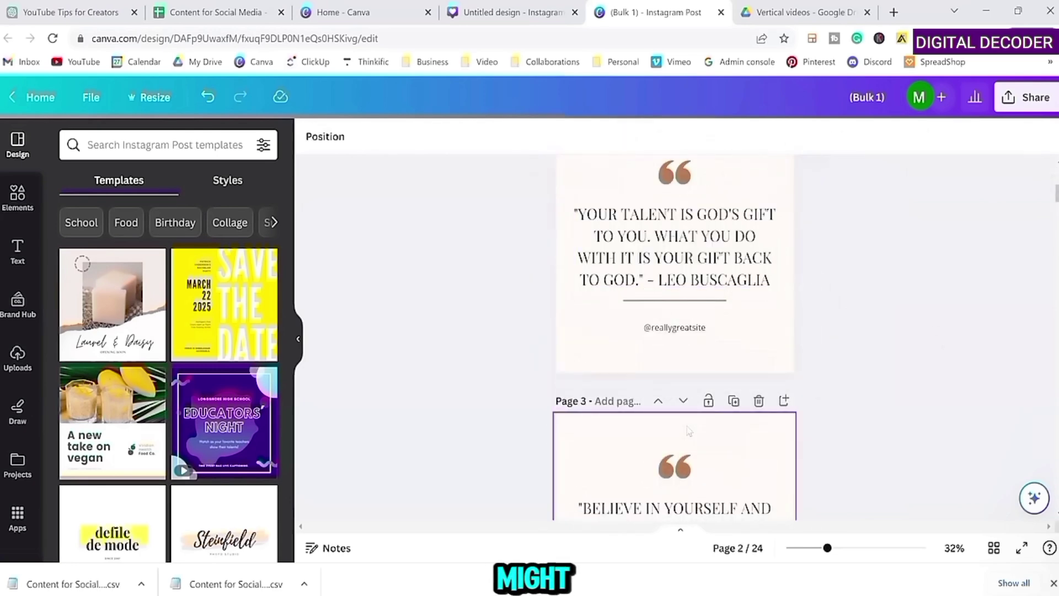
pyautogui.scroll(7, 689, 432)
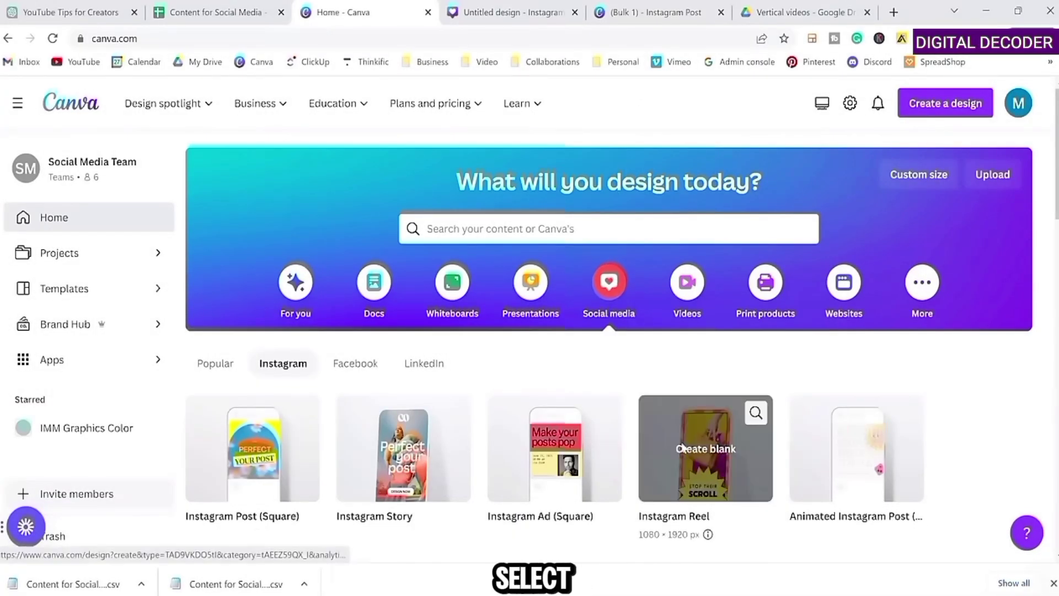
# - Create a blank Instagram Reel and apply the Green Minimalist Quote Mobile Video template that reads "Harmony in Nature"
pyautogui.click(705, 449)
pyautogui.scroll(-3, 212, 353)
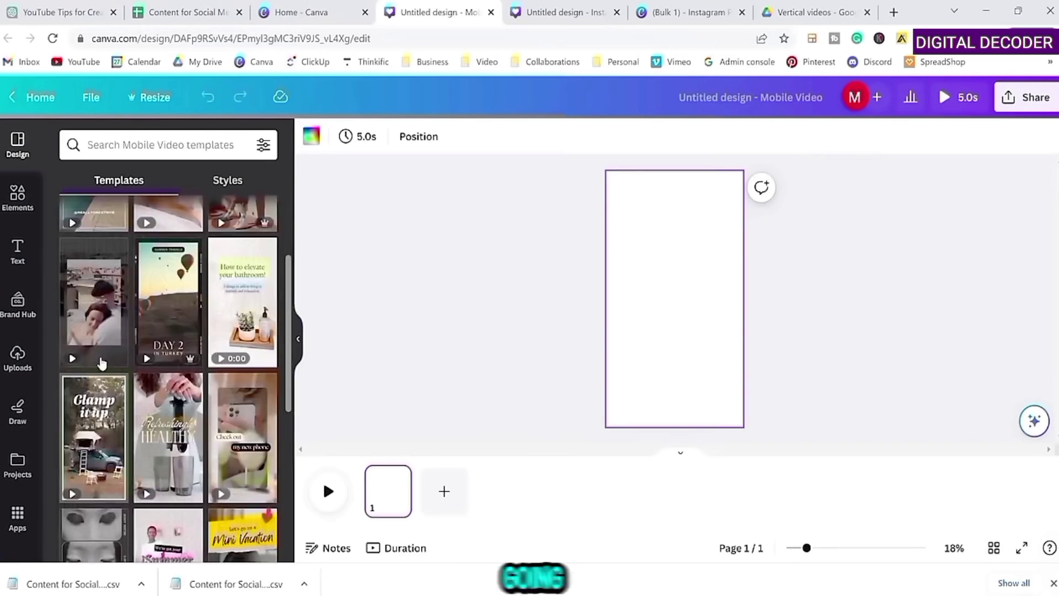
pyautogui.scroll(-2, 149, 408)
pyautogui.scroll(-5, 152, 408)
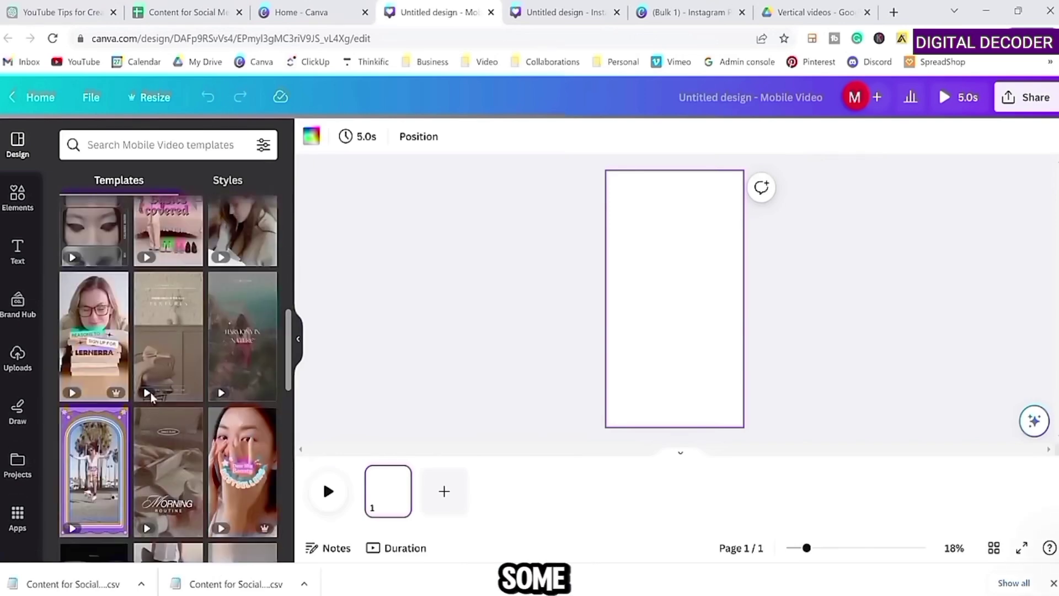
pyautogui.click(243, 331)
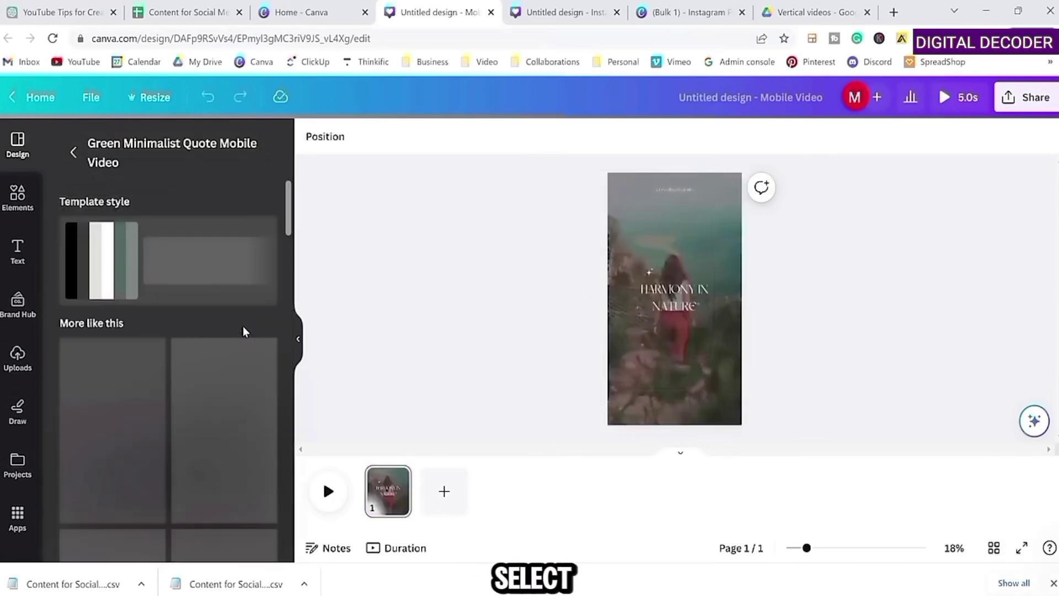
# - Move the small handle text down above the headline and replace it with "Tip of the day for my fellow content creators"
pyautogui.click(682, 195)
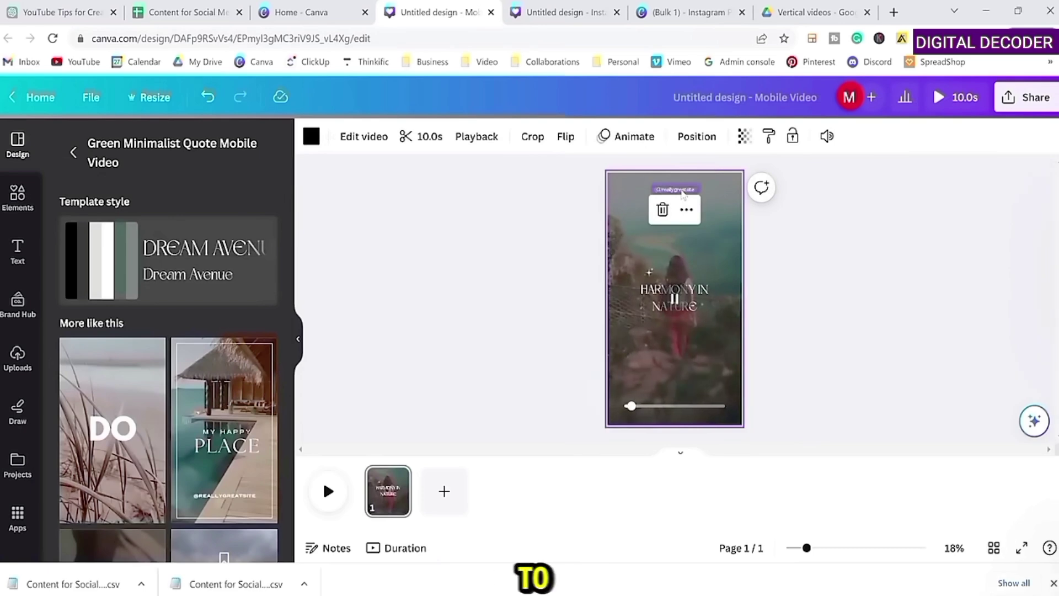
pyautogui.moveTo(674, 190); pyautogui.dragTo(681, 233)
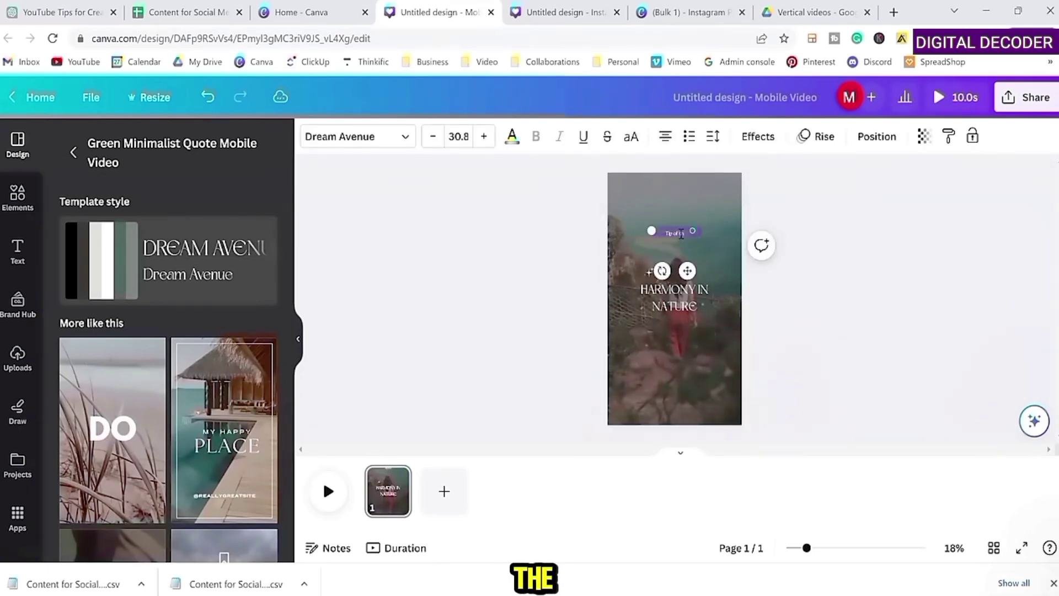
pyautogui.write('he day for my fel')
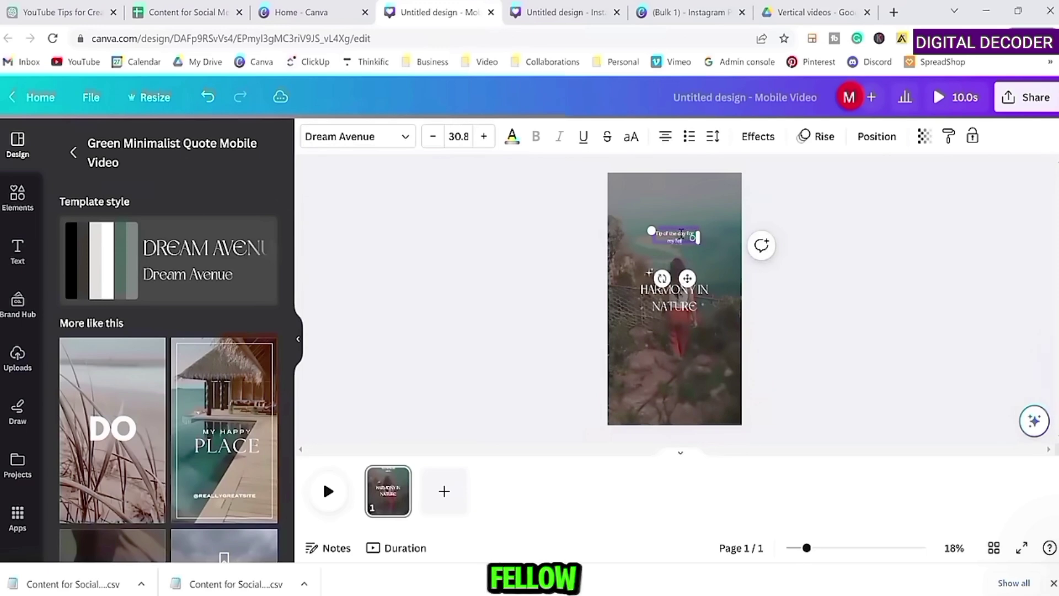
pyautogui.write('low content creators')
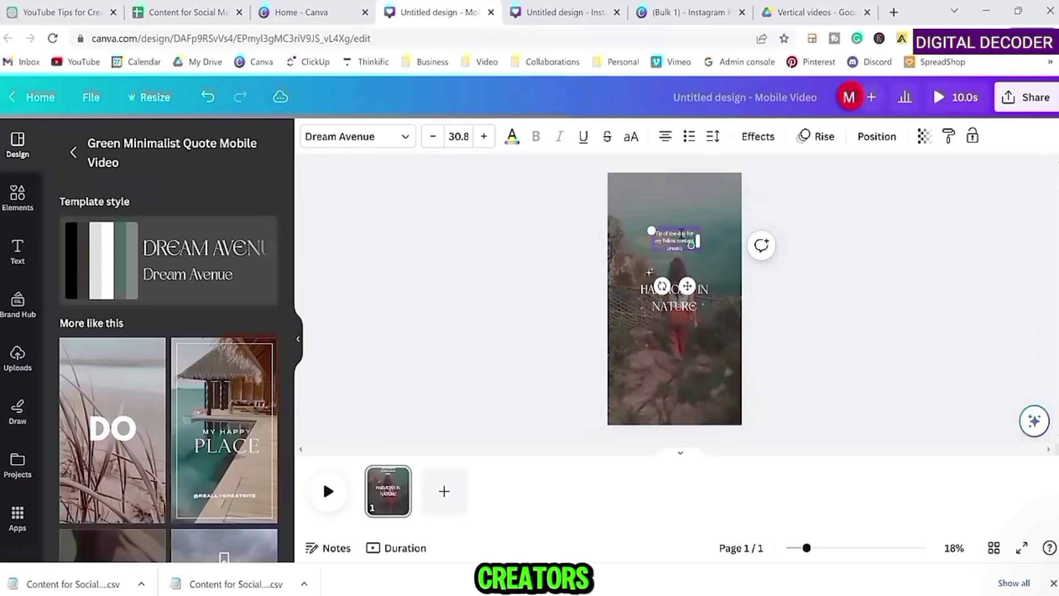
pyautogui.press('Escape')
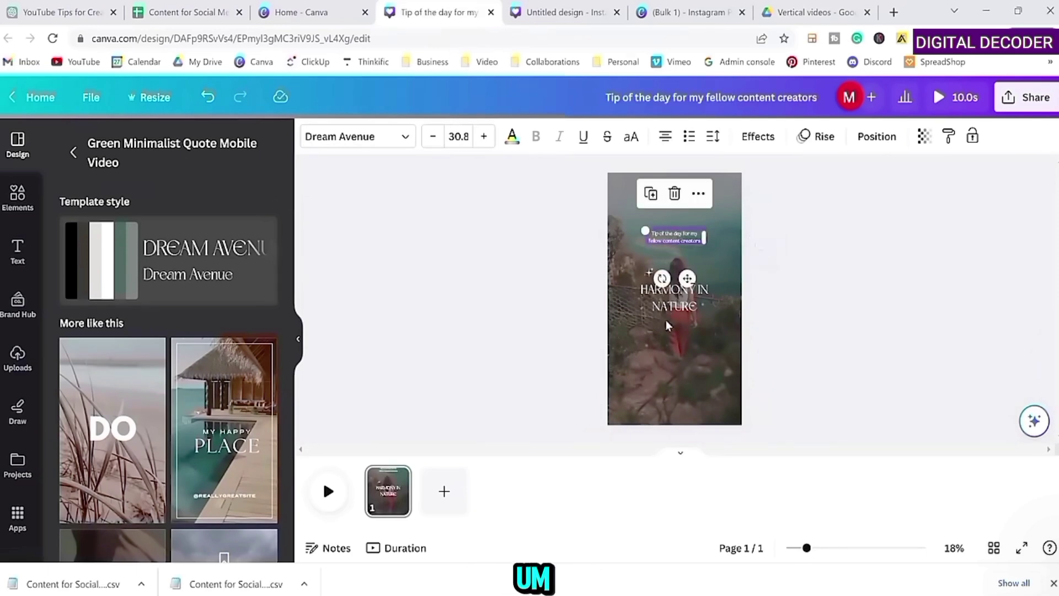
pyautogui.click(676, 298)
pyautogui.click(840, 289)
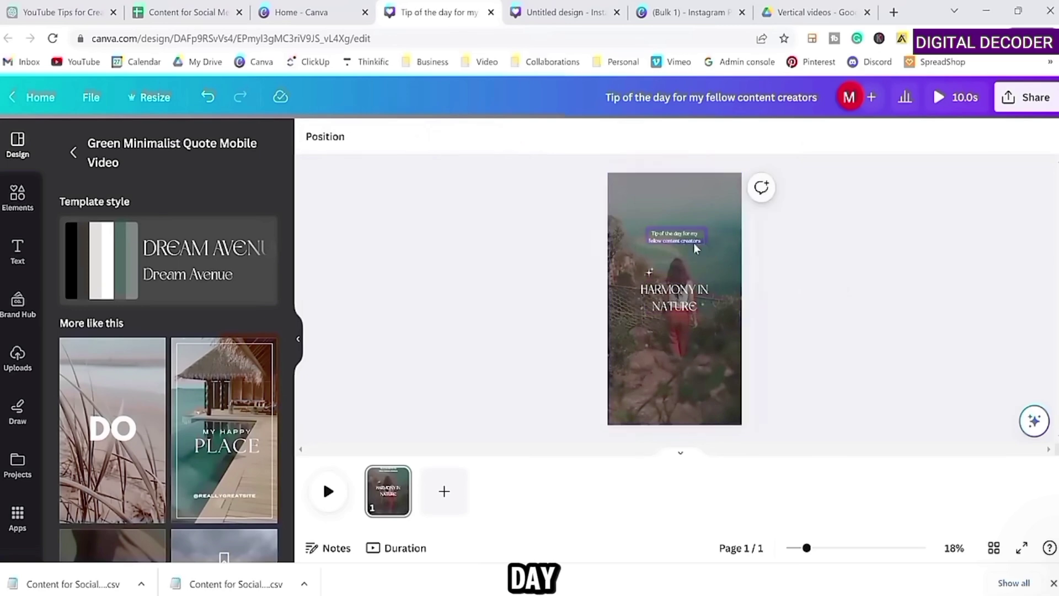
# - Increase the font size of the tip-of-the-day caption to 34.8
pyautogui.click(682, 245)
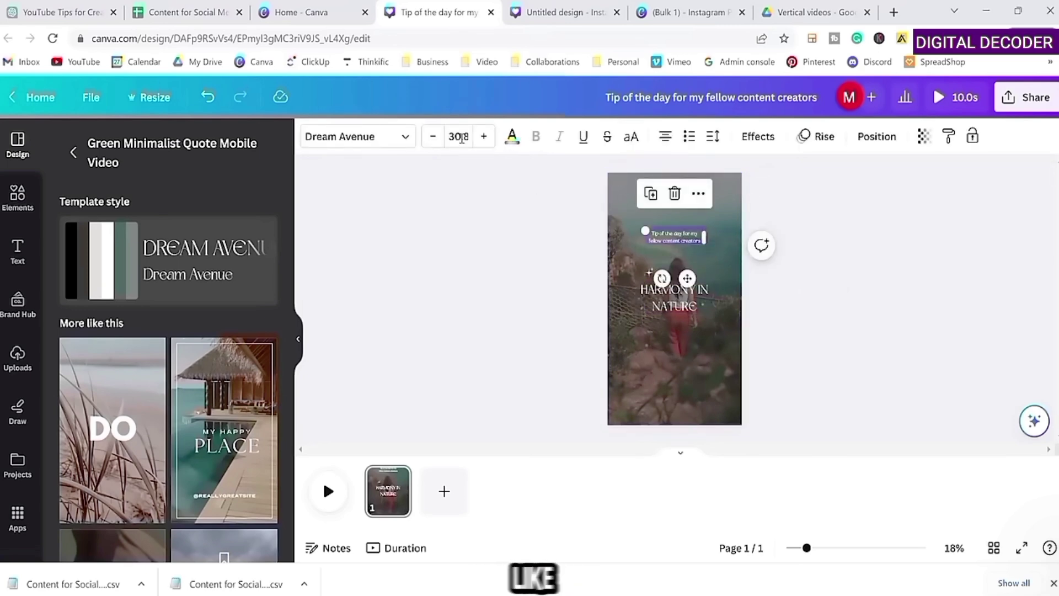
pyautogui.click(484, 136)
pyautogui.click(484, 136)
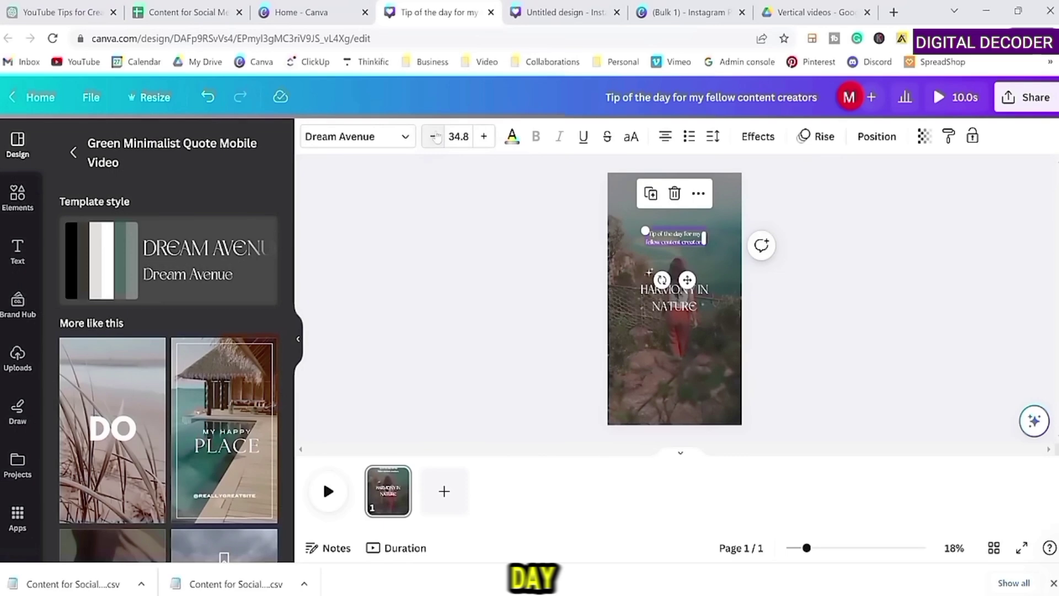
pyautogui.press('Escape')
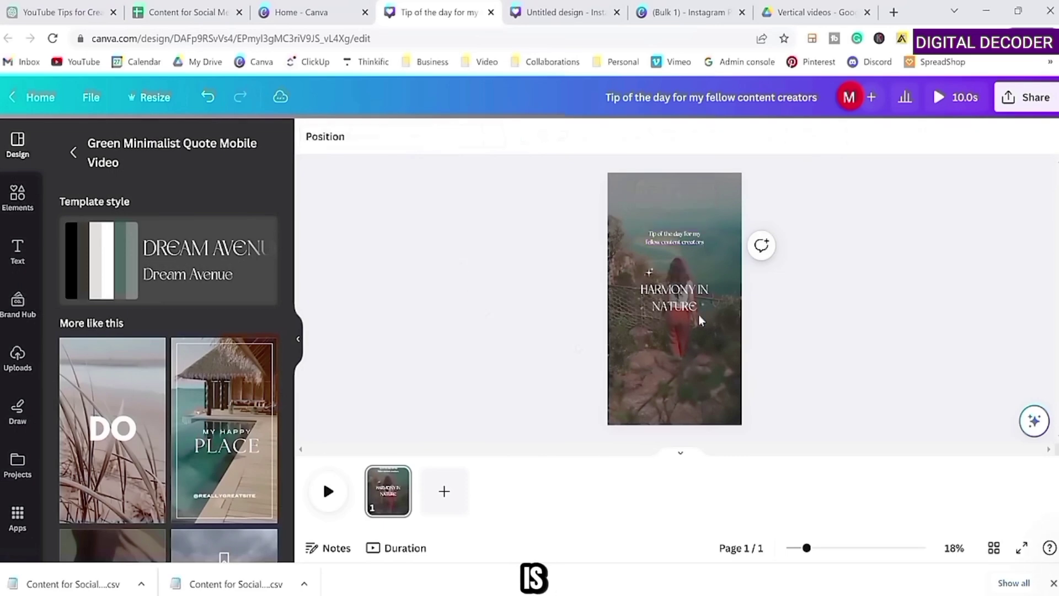
# - Change the "Harmony in Nature" headline font to Antonio Bold, using the recent font search for "anton"
pyautogui.click(689, 308)
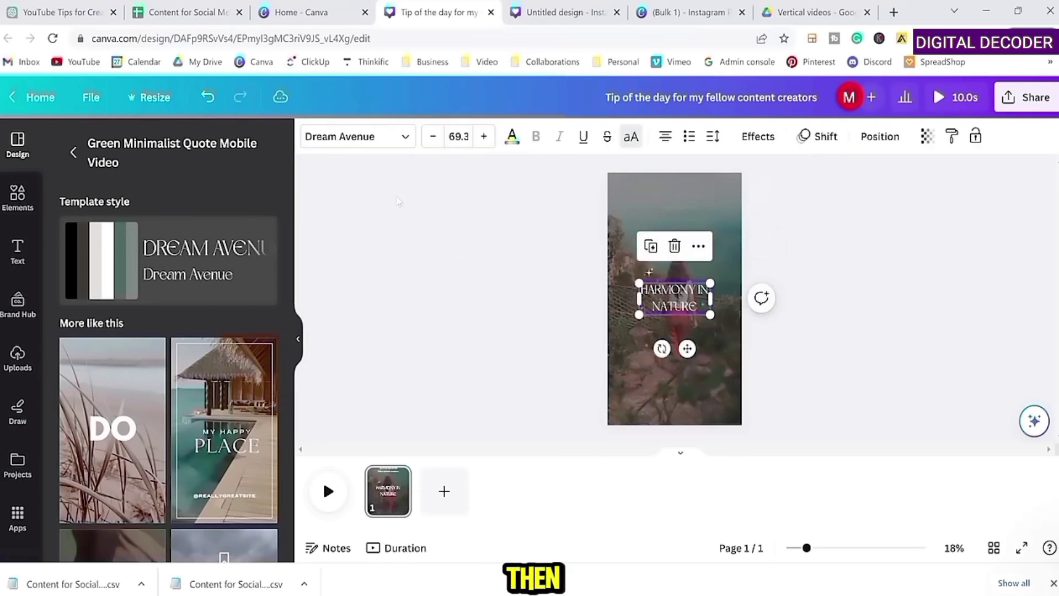
pyautogui.click(338, 136)
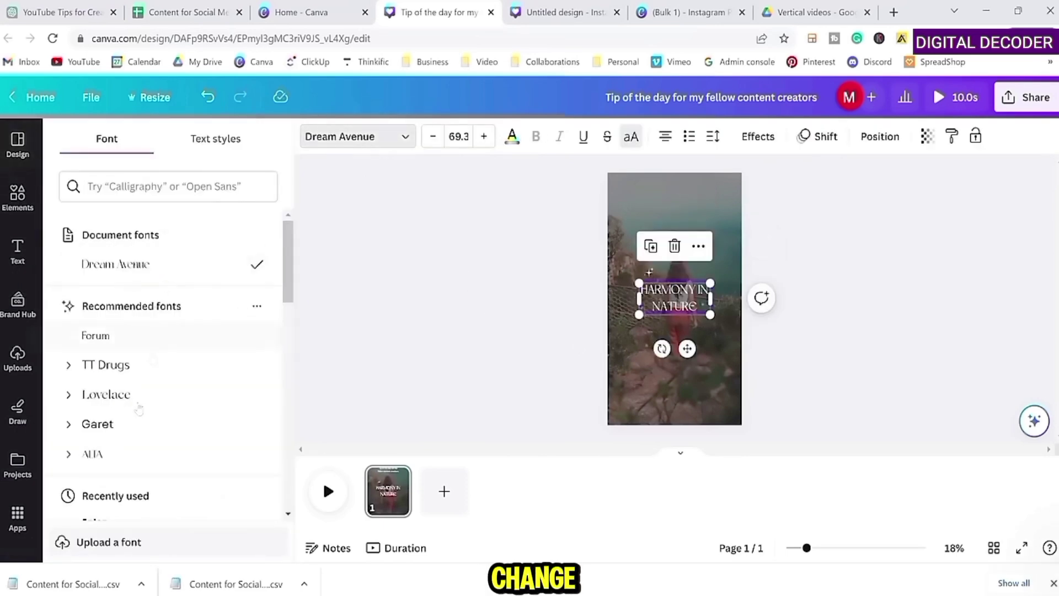
pyautogui.click(116, 186)
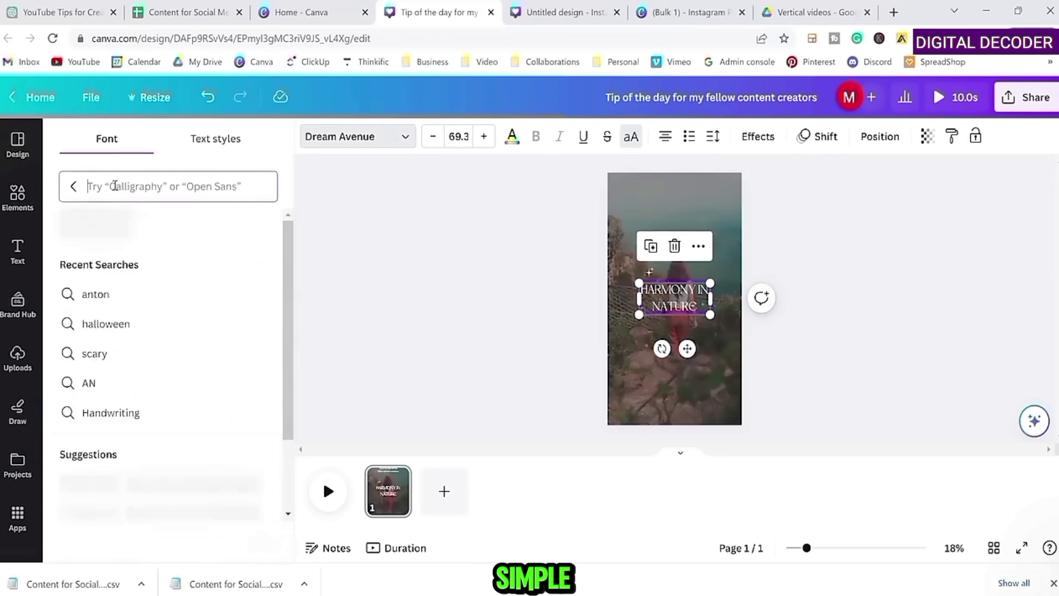
pyautogui.click(95, 294)
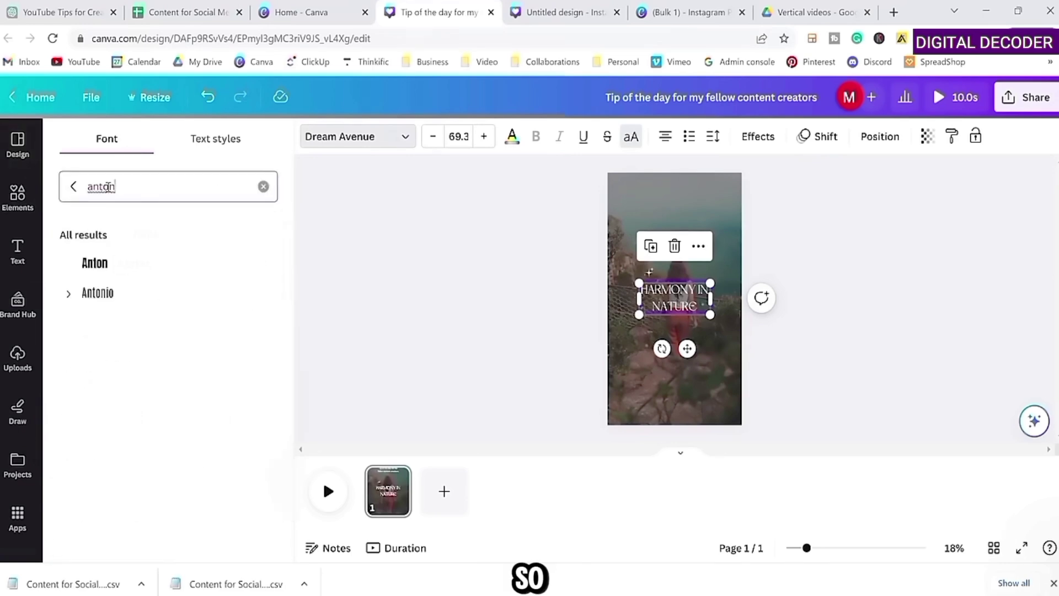
pyautogui.click(97, 293)
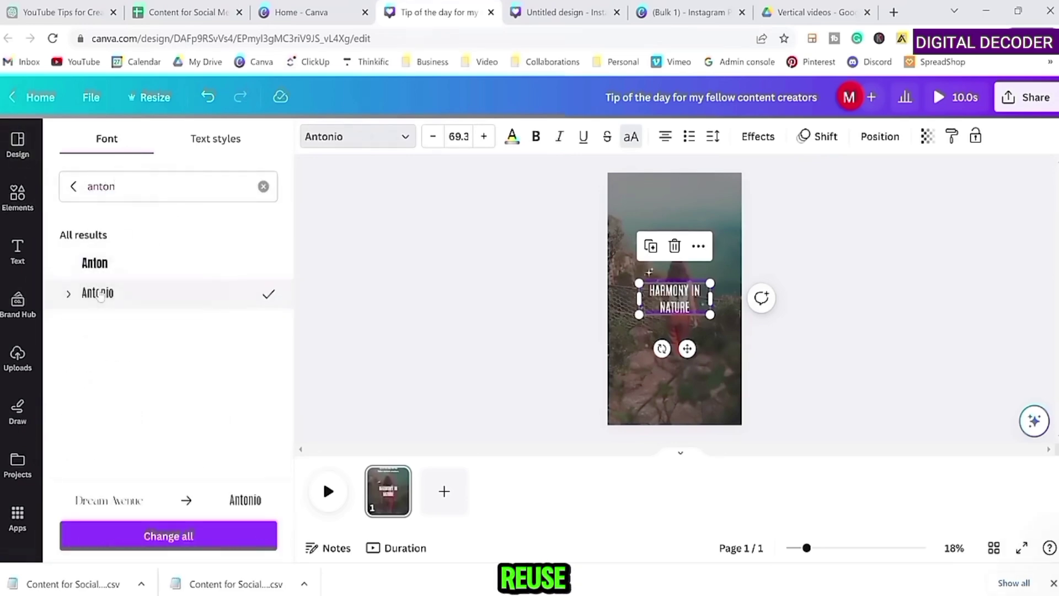
pyautogui.click(96, 295)
pyautogui.click(102, 323)
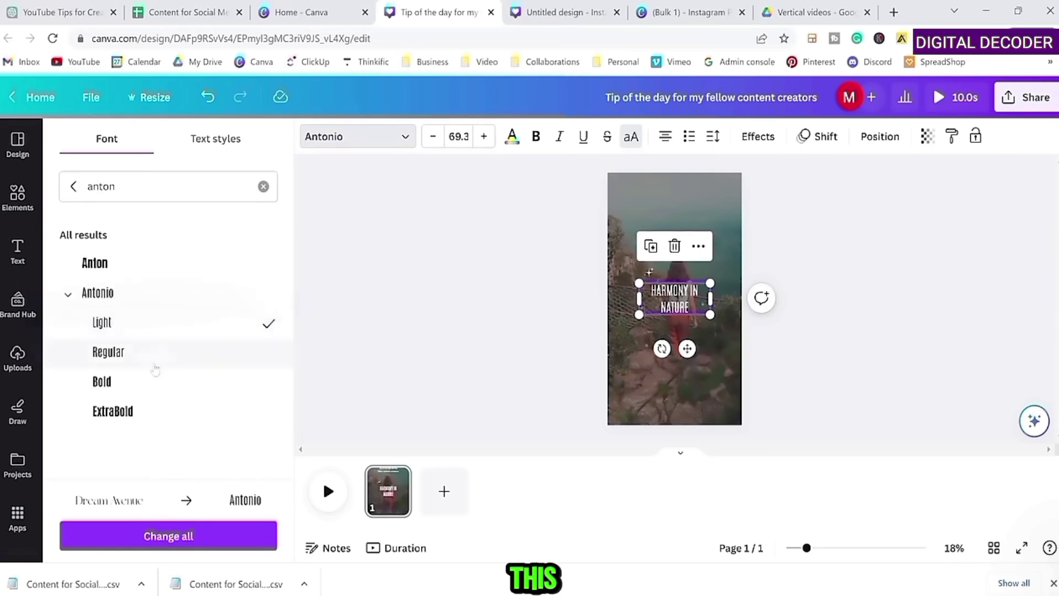
pyautogui.click(142, 379)
pyautogui.click(411, 274)
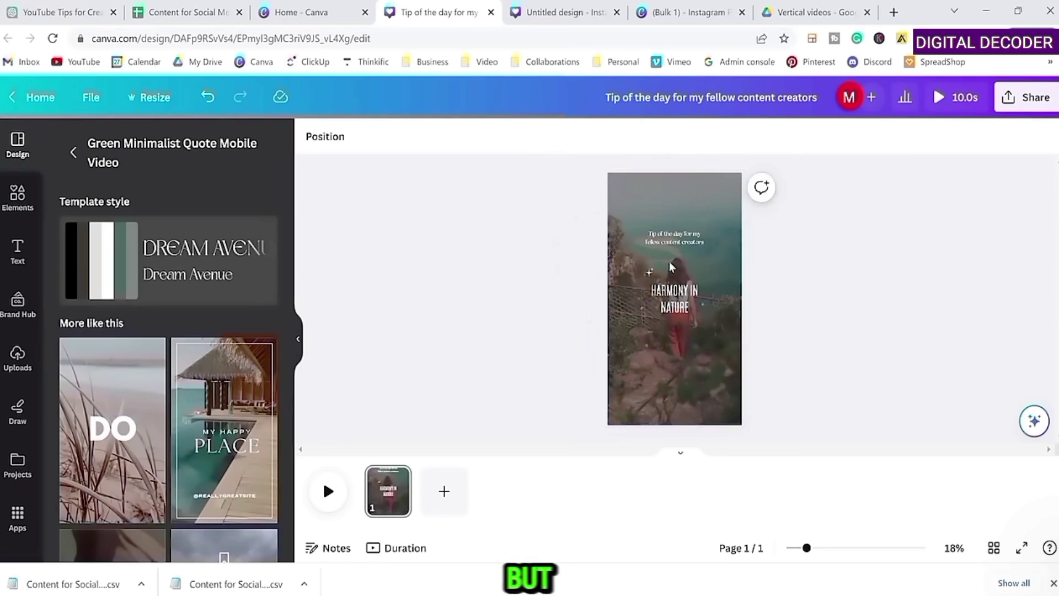
# - Upload "Content for Social Media - TEST - Tips (1)" as the CSV data for bulk creation of the tip reels
pyautogui.click(641, 193)
pyautogui.click(512, 214)
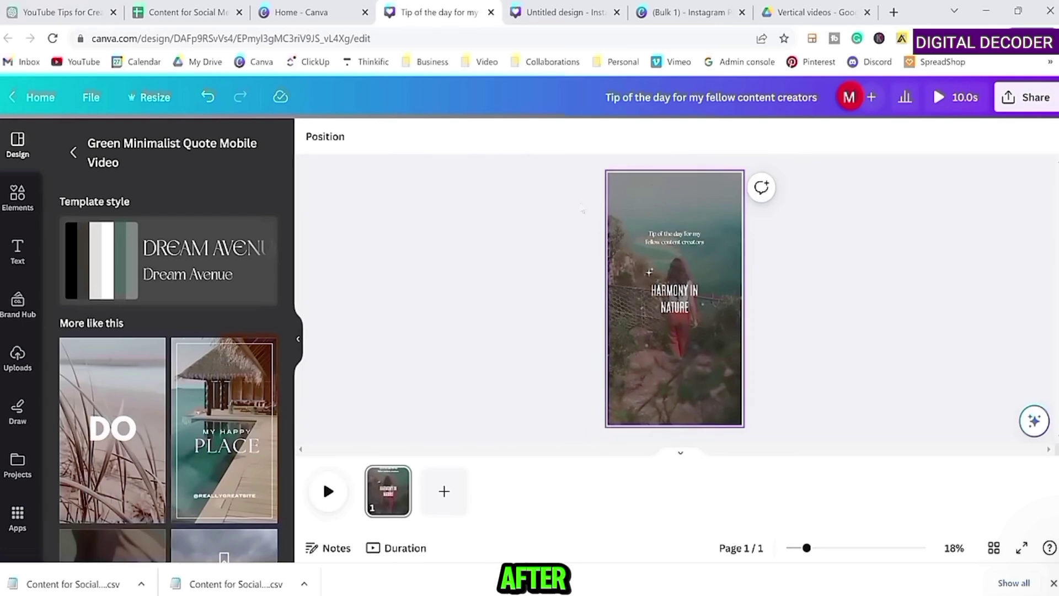
pyautogui.scroll(-3, 11, 298)
pyautogui.click(17, 358)
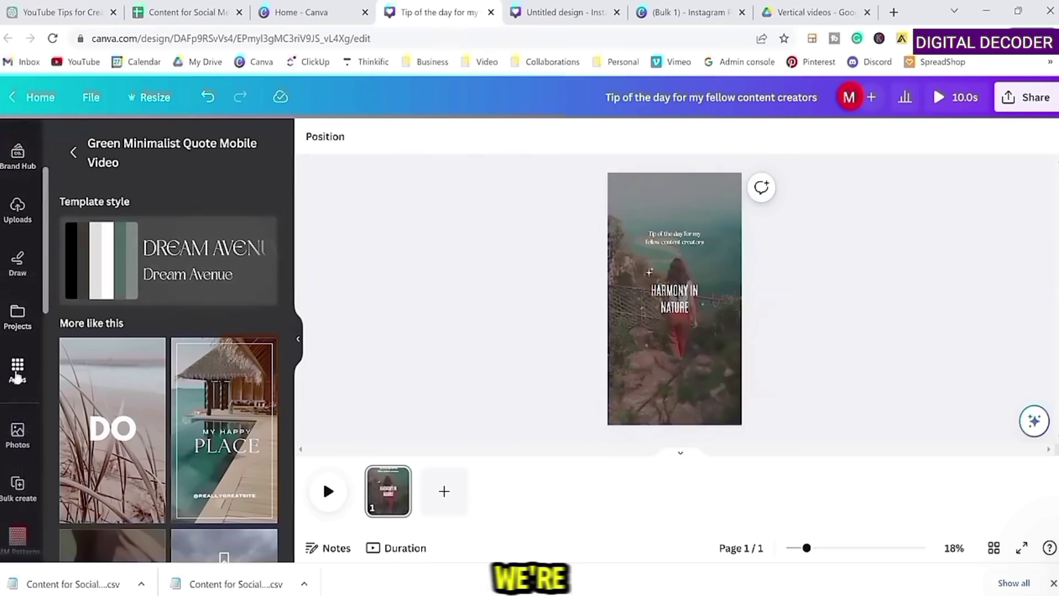
pyautogui.click(197, 424)
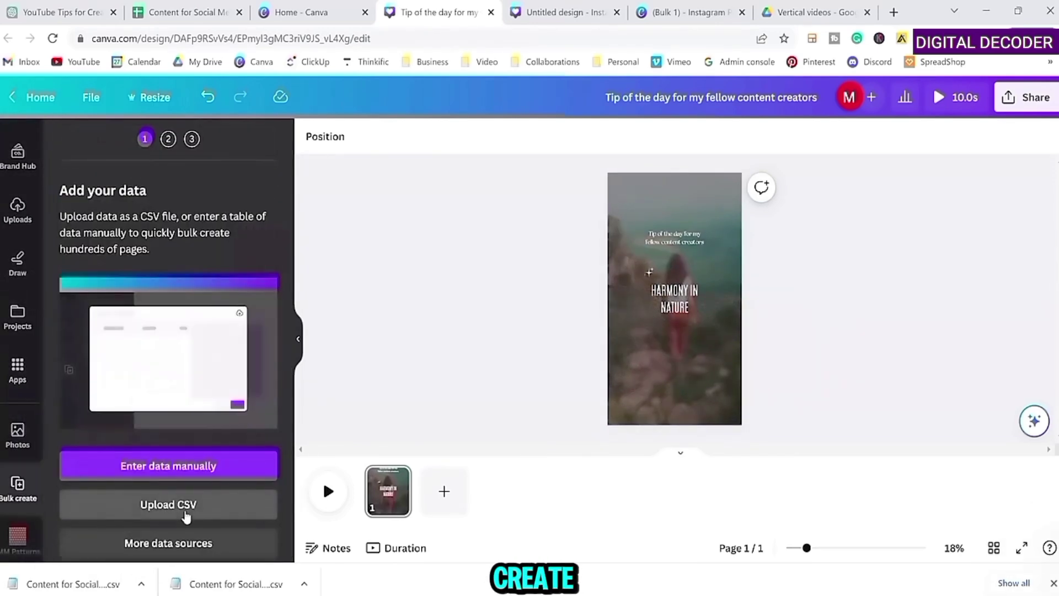
pyautogui.click(185, 511)
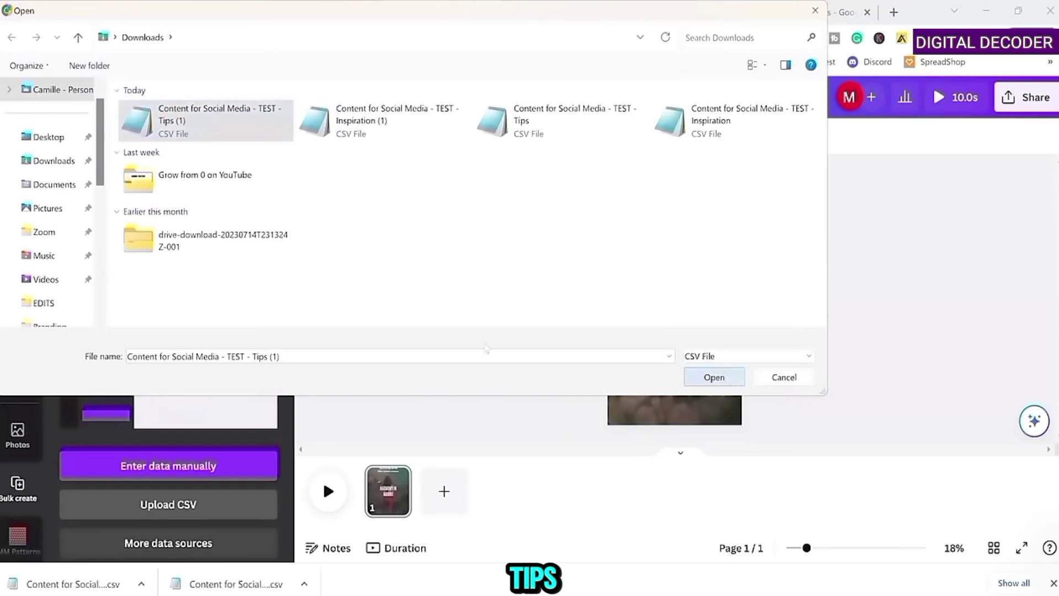
pyautogui.click(714, 378)
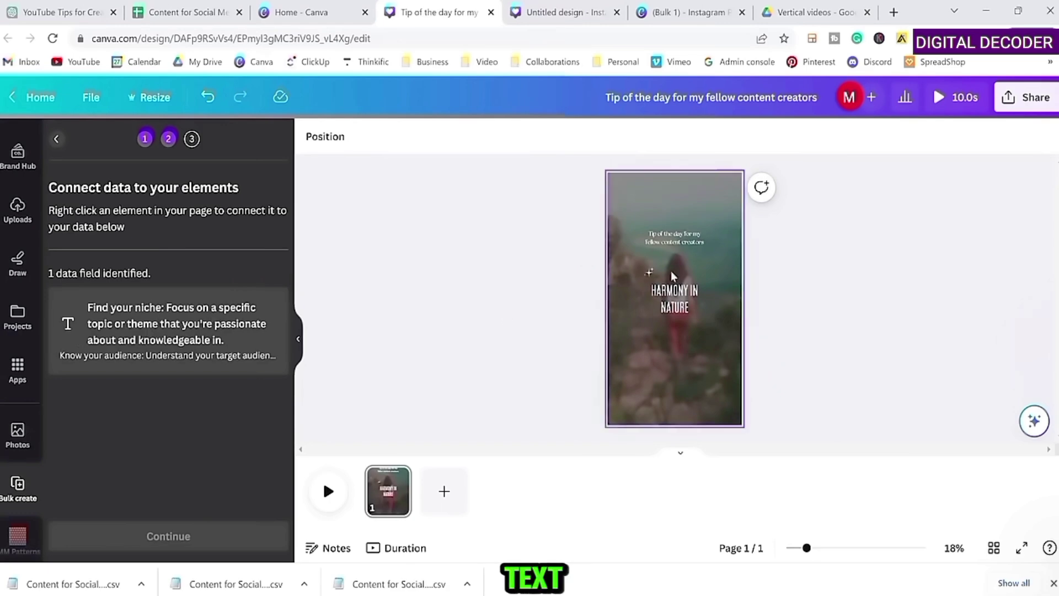
# - Connect the "Harmony in Nature" headline to the "Find your niche" data field and widen its text box on both sides
pyautogui.click(682, 297)
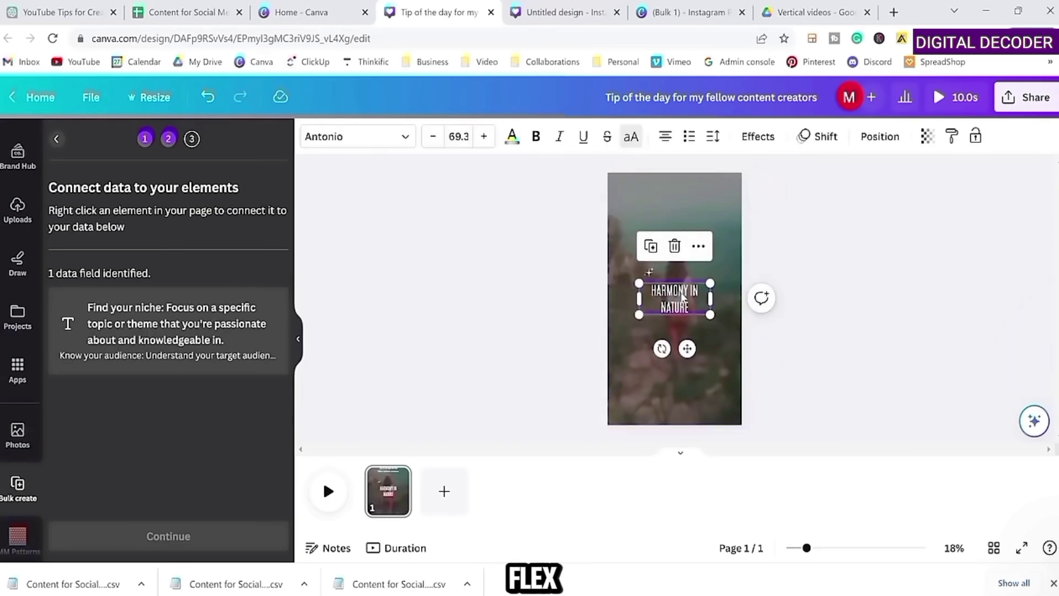
pyautogui.click(699, 247)
pyautogui.moveTo(755, 392)
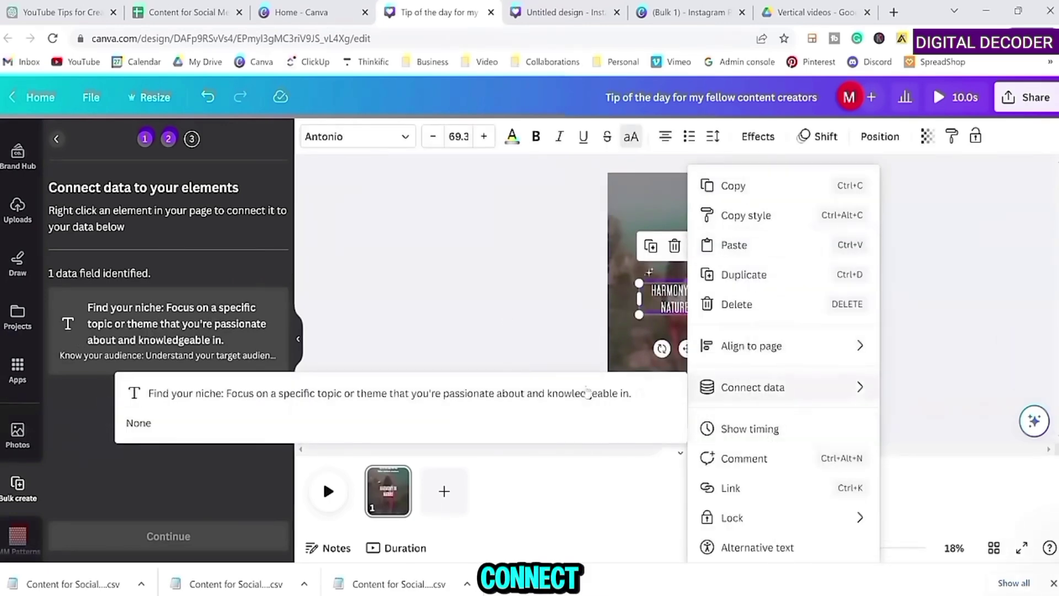
pyautogui.click(231, 393)
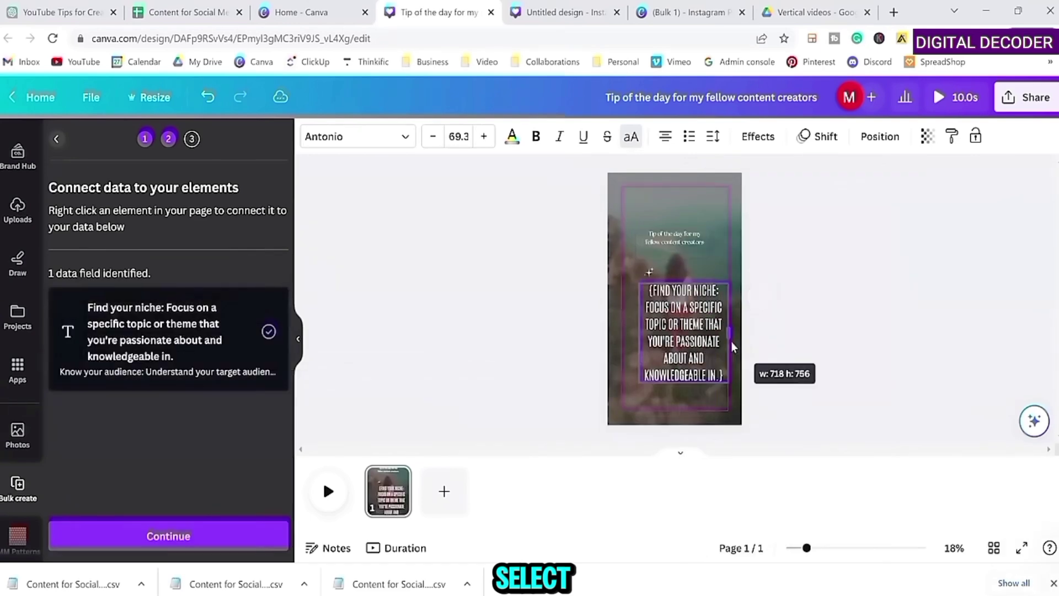
pyautogui.moveTo(640, 333); pyautogui.dragTo(622, 334)
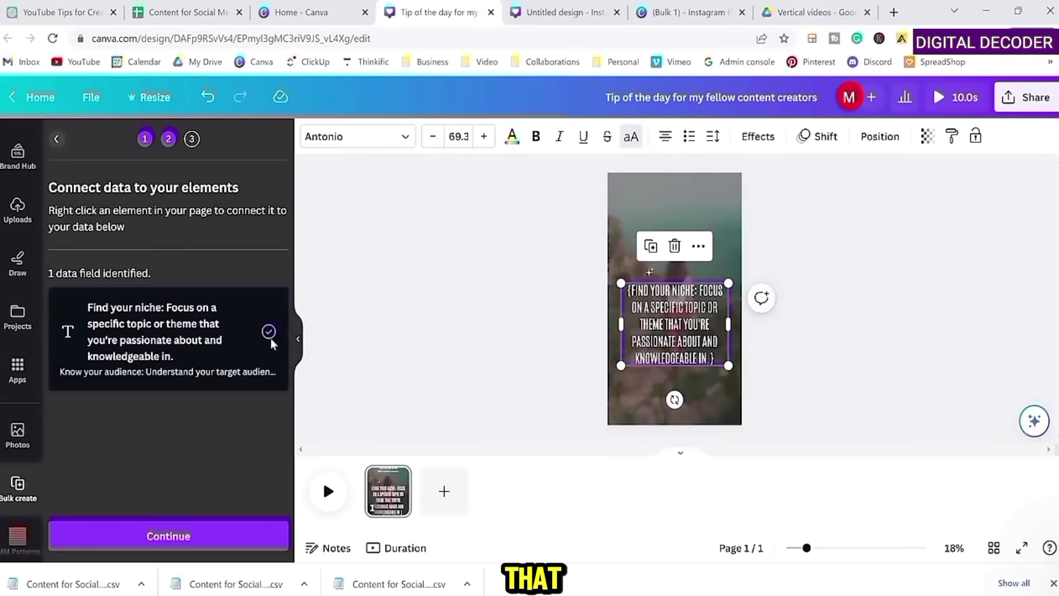
# - Apply the connected data with all tips selected and generate the 24 reel pages
pyautogui.click(171, 538)
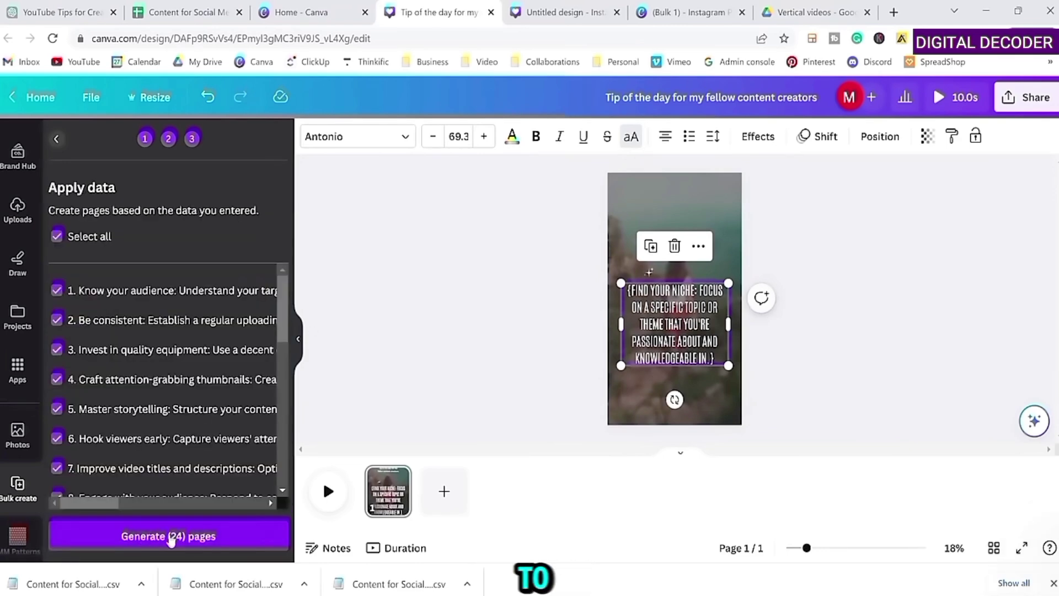
pyautogui.click(163, 538)
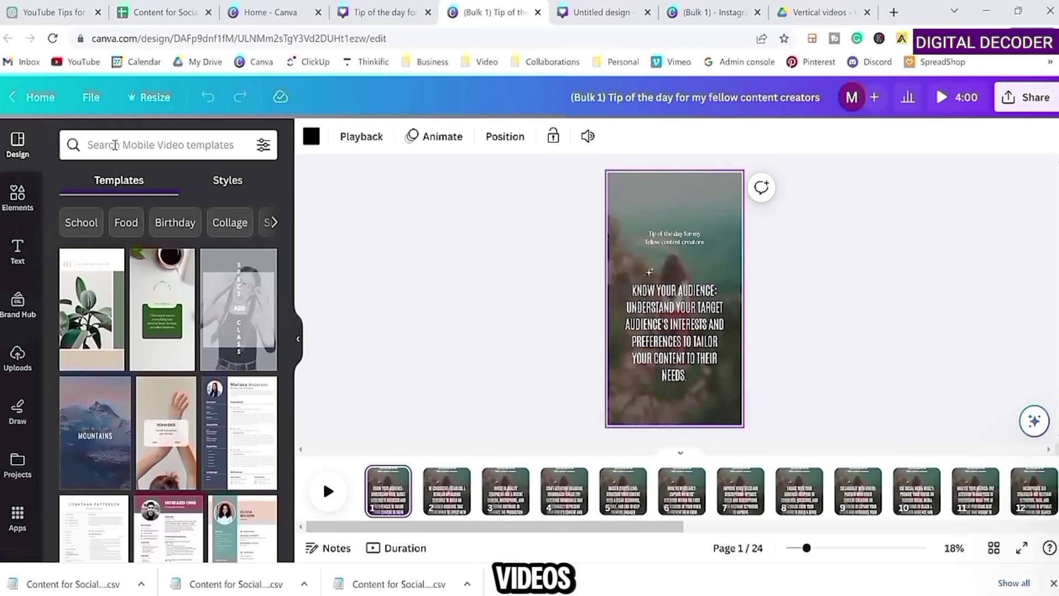
# - Search the elements for "content creator" and show all matching videos
pyautogui.click(18, 196)
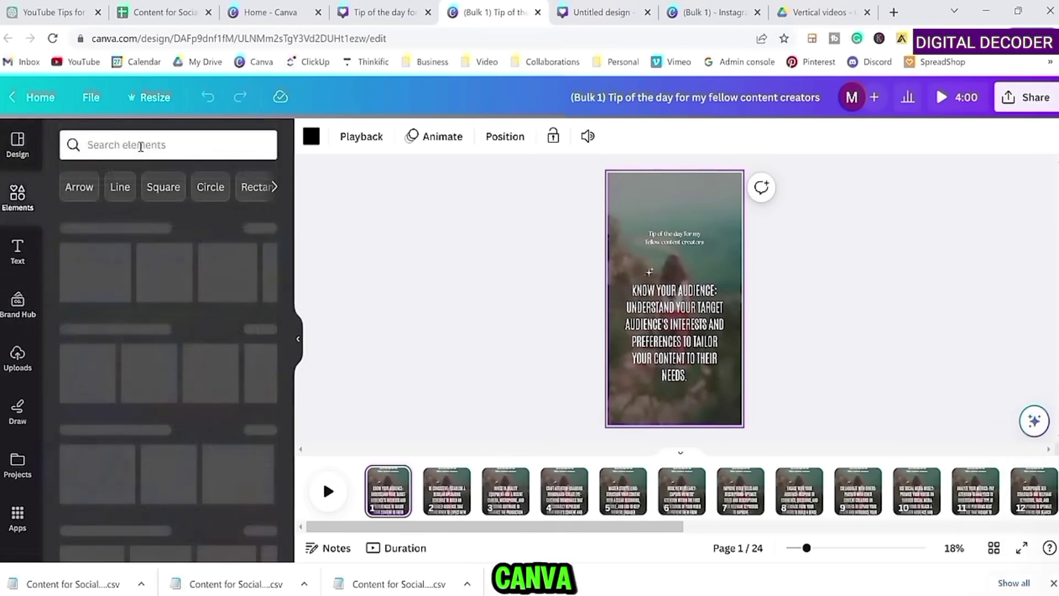
pyautogui.click(141, 146)
pyautogui.write('content creator')
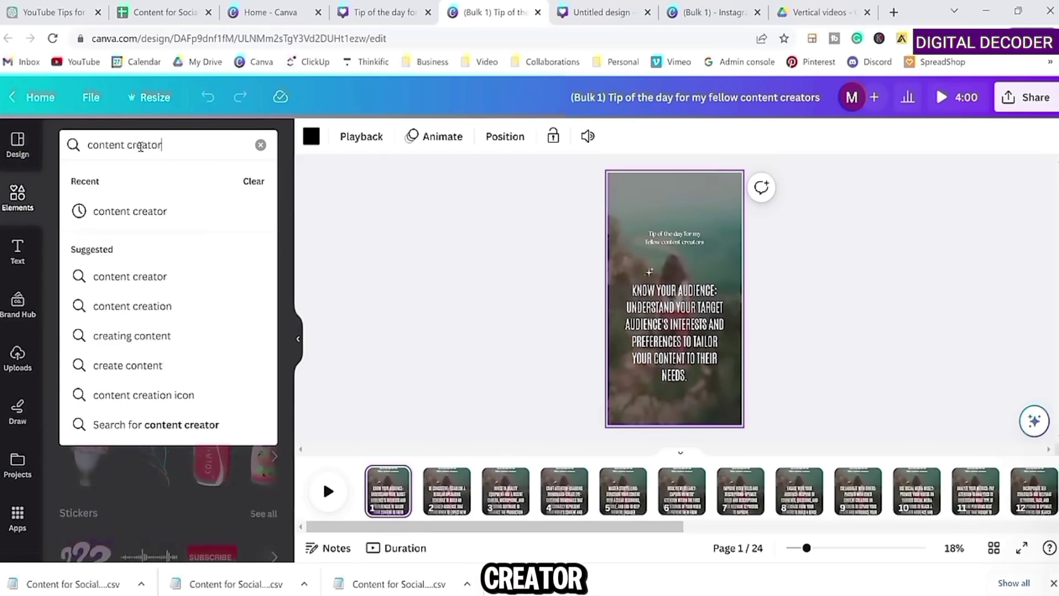
pyautogui.press('Return')
pyautogui.scroll(-2, 238, 383)
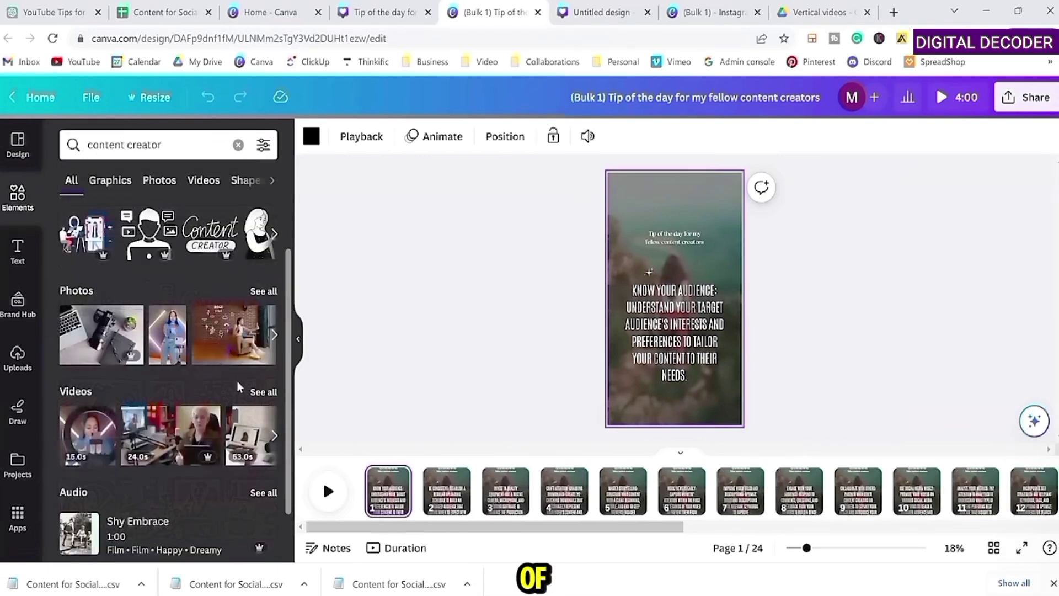
pyautogui.click(257, 392)
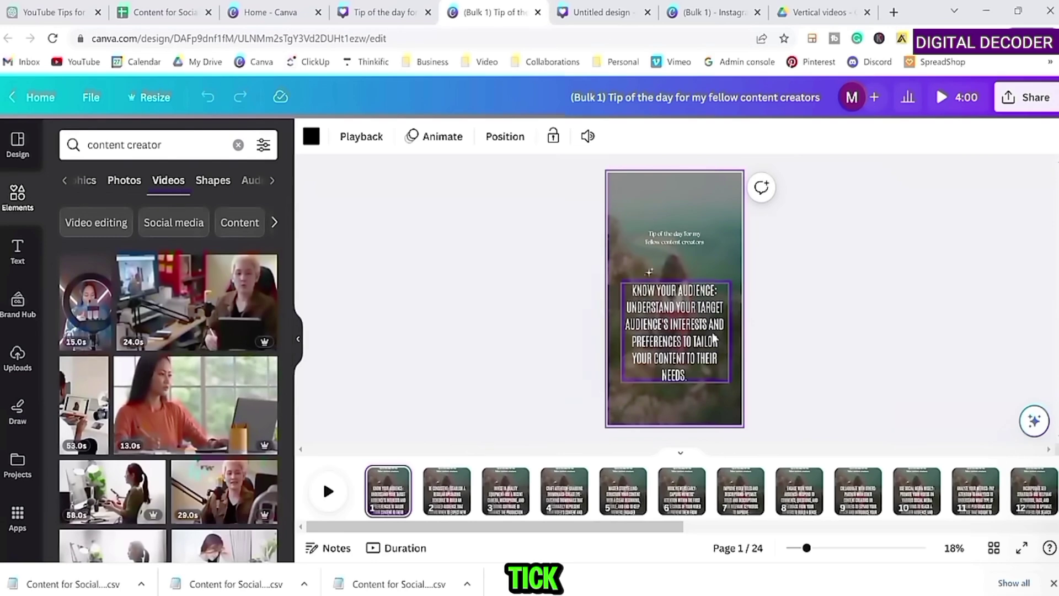
# - Replace the background of page 1 with the 53-second content creator video
pyautogui.scroll(-2, 152, 378)
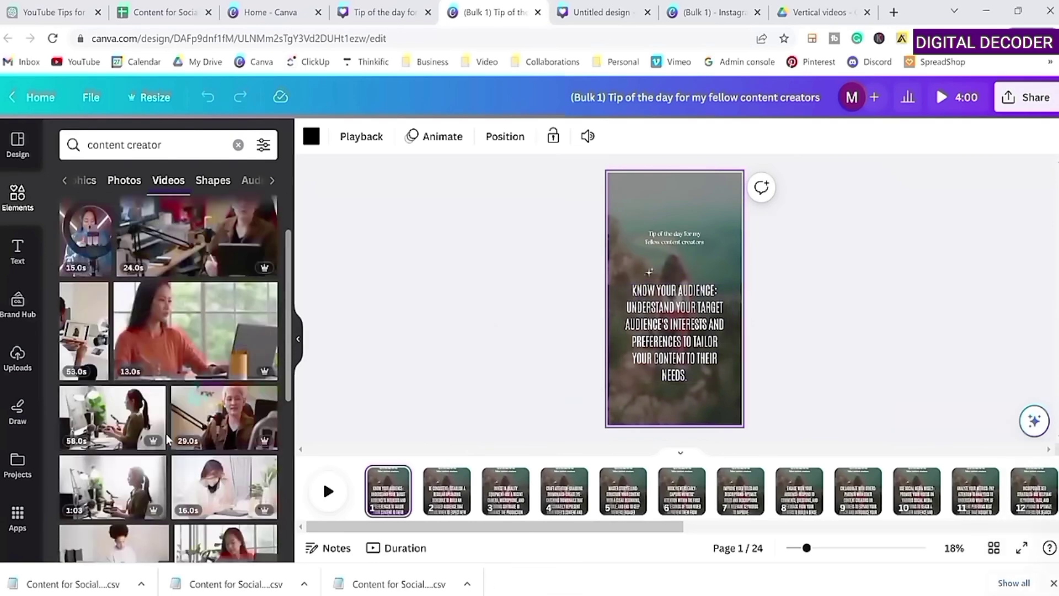
pyautogui.scroll(-5, 236, 404)
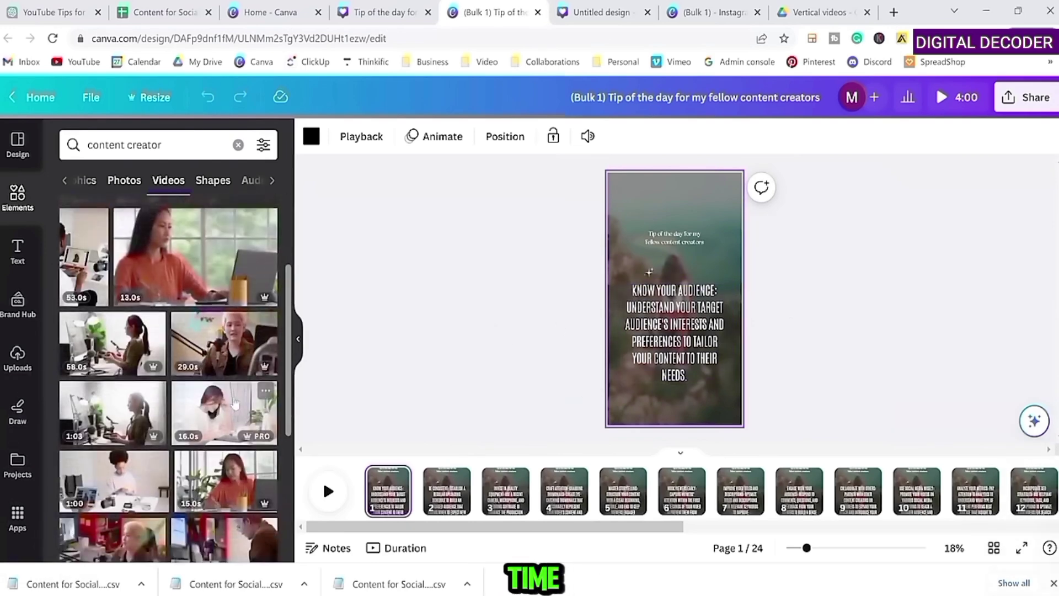
pyautogui.scroll(6, 236, 404)
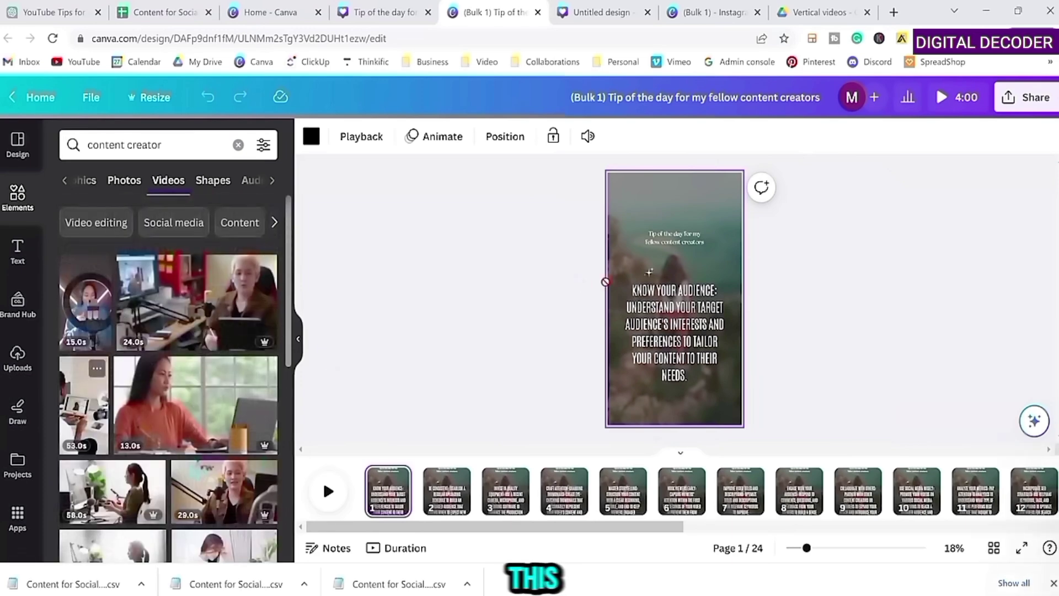
# - Replace the background of page 2 with the 16-second overhead video of hands typing on a laptop
pyautogui.click(456, 494)
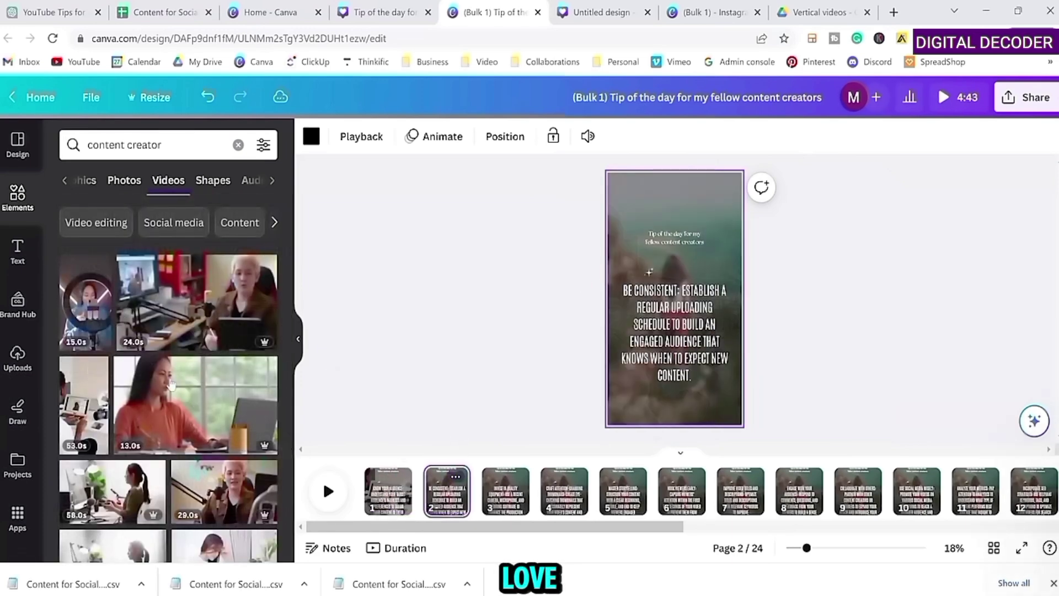
pyautogui.scroll(-3, 171, 381)
pyautogui.scroll(-6, 170, 382)
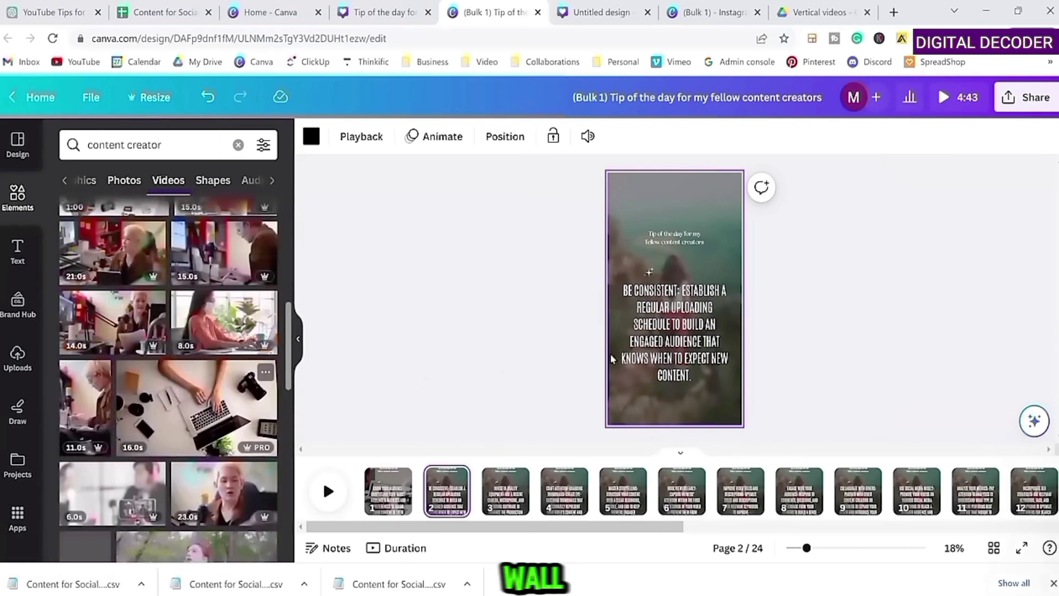
# - Replace the background of page 3 with the 44-second video of a phone filming on a gimbal
pyautogui.click(493, 508)
pyautogui.scroll(-6, 163, 387)
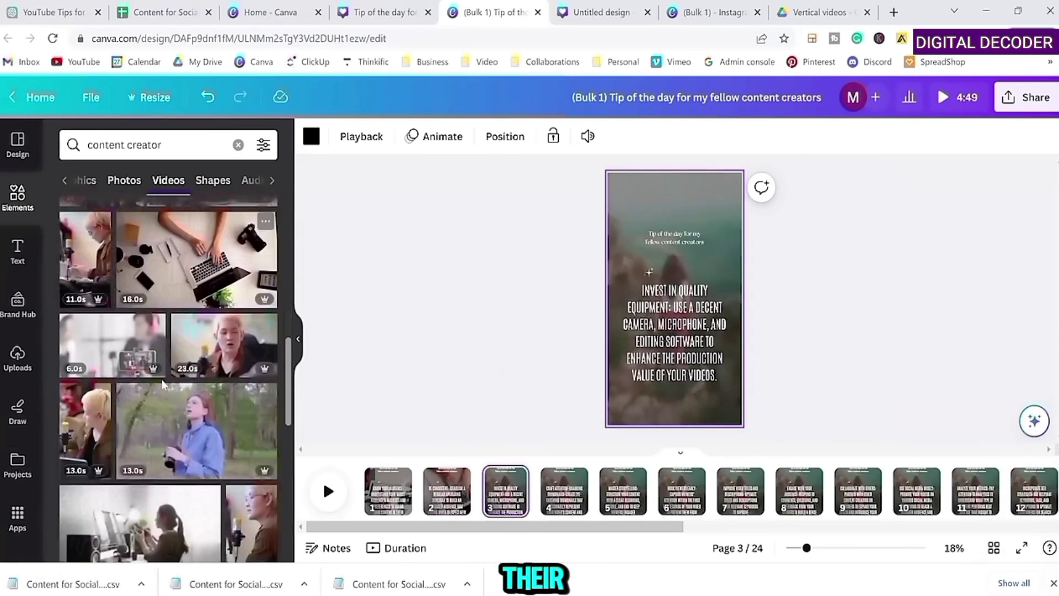
pyautogui.scroll(-3, 163, 387)
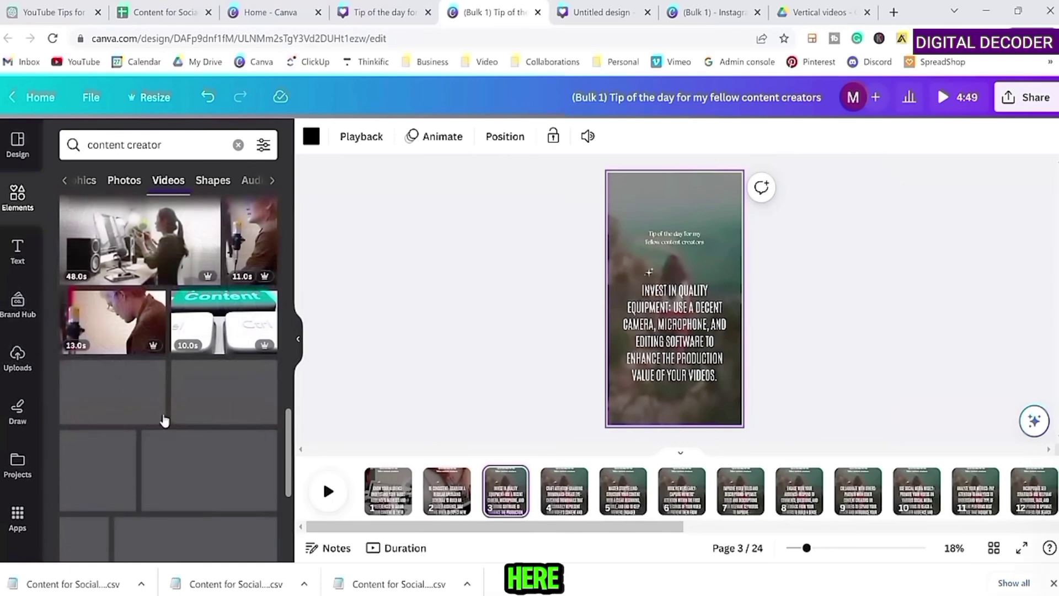
pyautogui.scroll(-5, 122, 424)
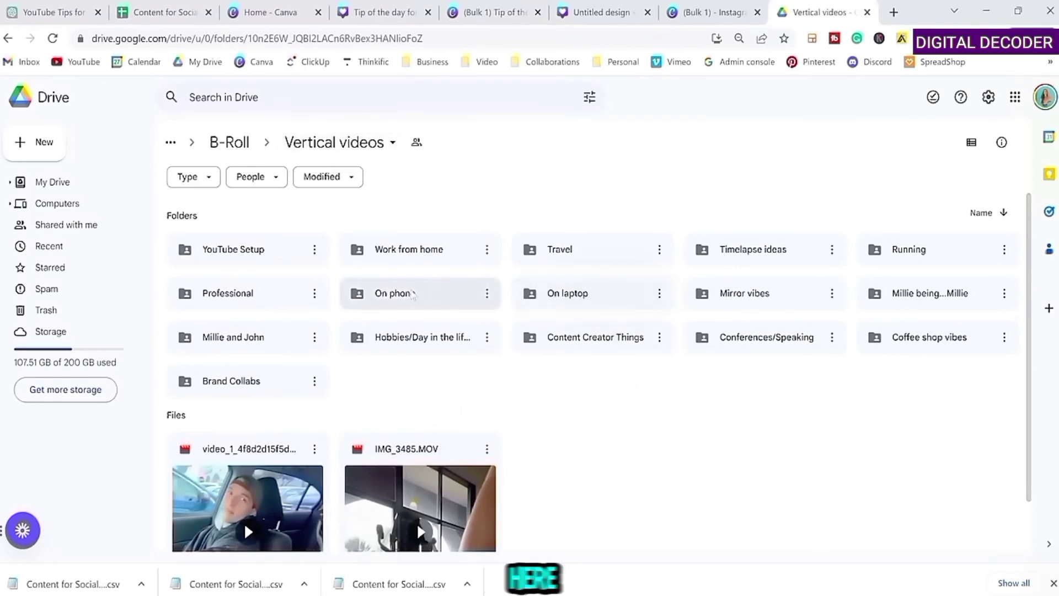
# - Switch to Google Drive and examine the Conferences/Speaking and Coffee shop vibes folders inside Vertical videos
pyautogui.doubleClick(744, 339)
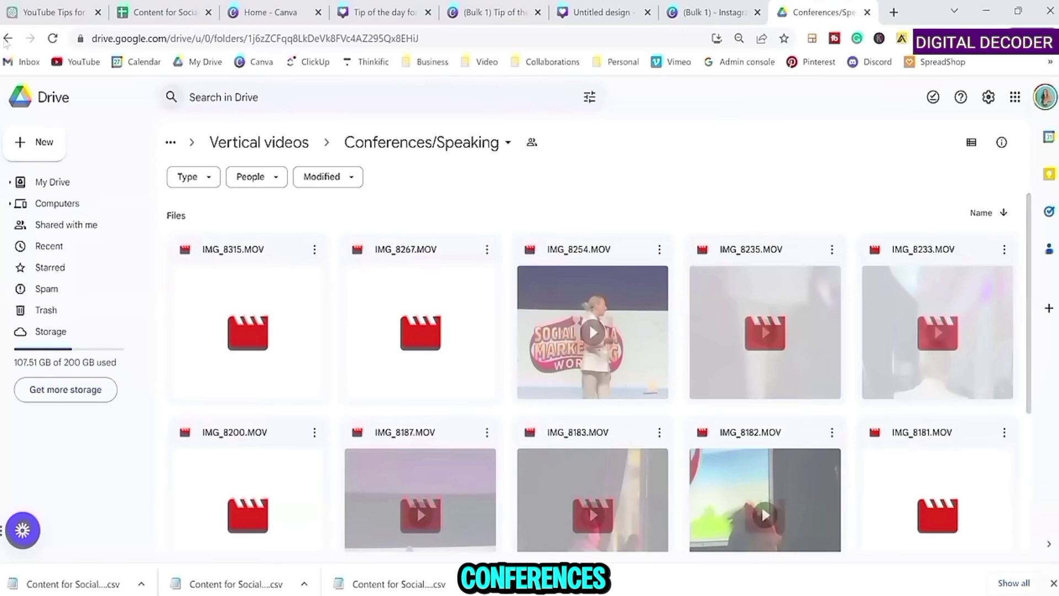
pyautogui.click(8, 38)
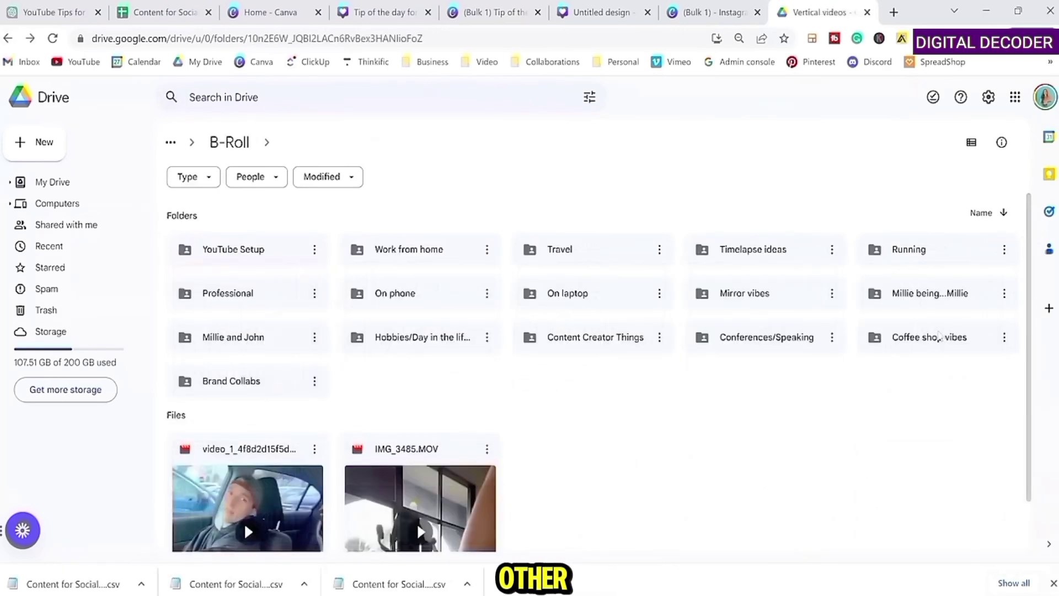
pyautogui.click(942, 341)
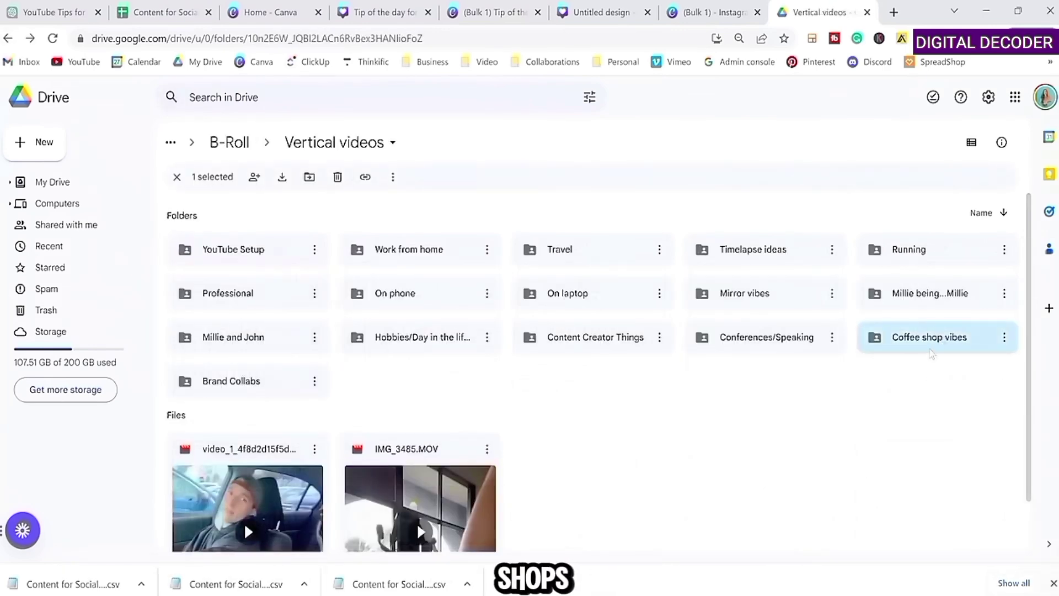
pyautogui.doubleClick(931, 349)
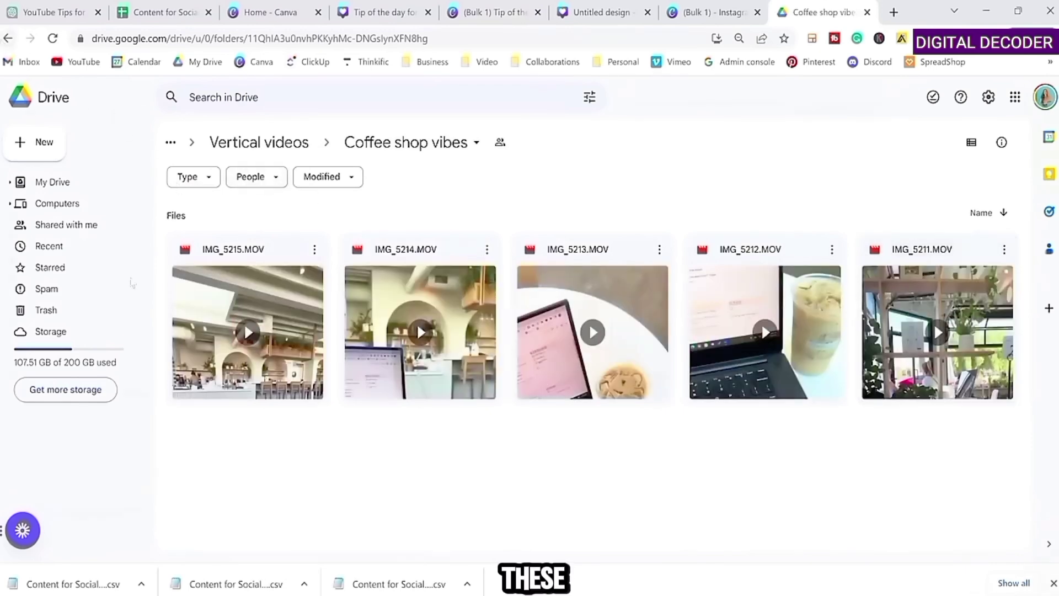
pyautogui.hotkey('alt', 'Left')
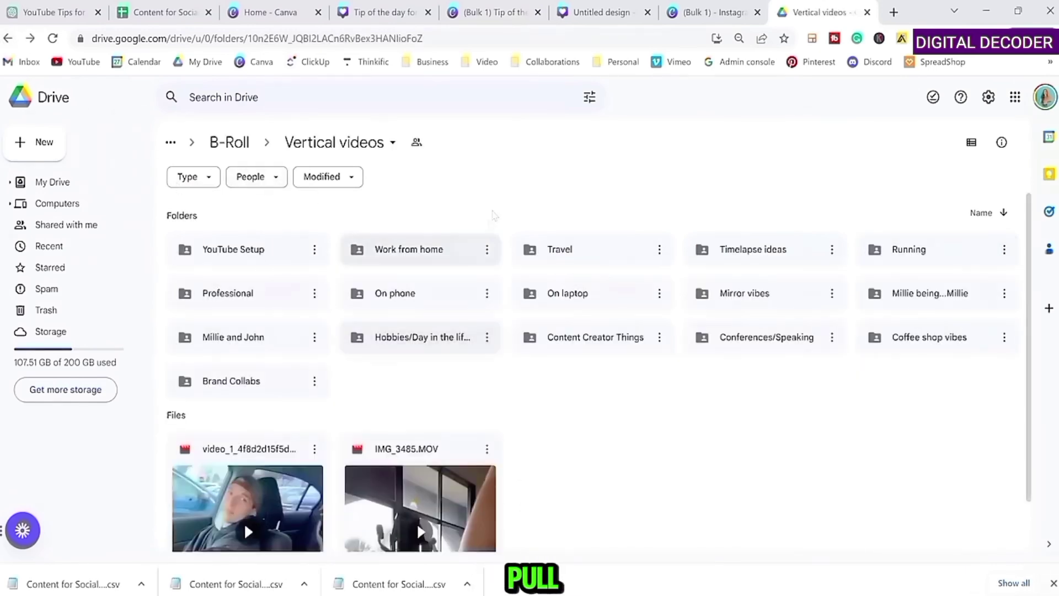
# - Return to the bulk-created tip reels in Canva and look through the generated pages to the last one
pyautogui.click(719, 12)
pyautogui.click(610, 20)
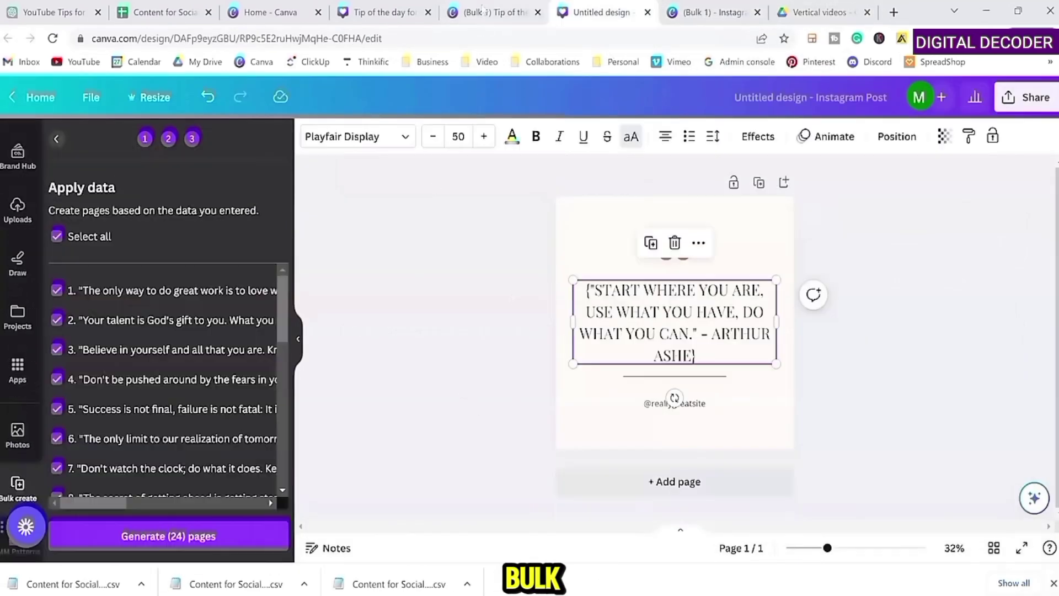
pyautogui.hotkey('ctrl', 'shift', 'Tab')
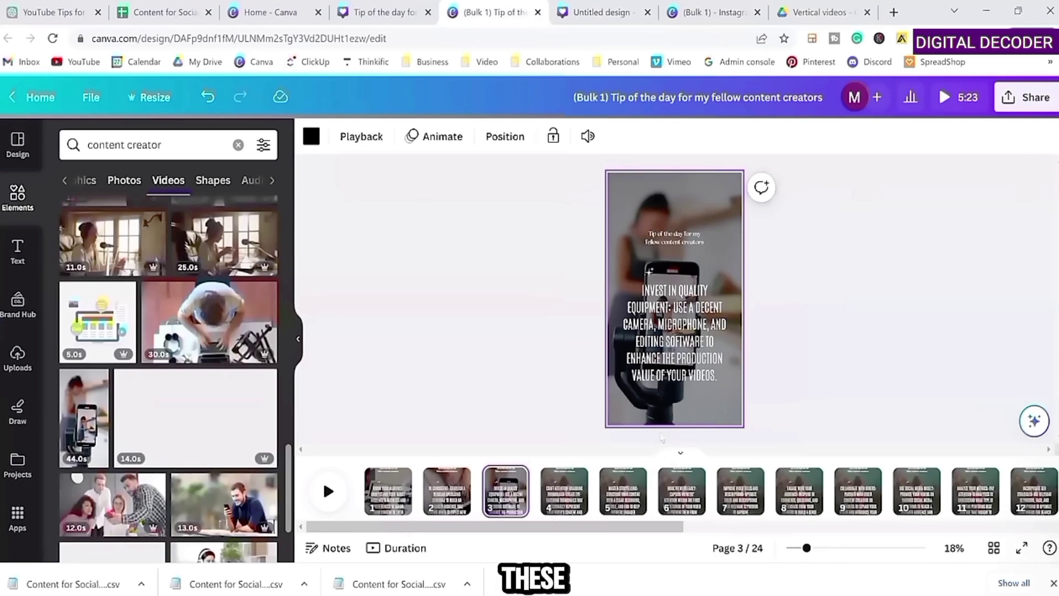
pyautogui.moveTo(745, 525); pyautogui.dragTo(1003, 518)
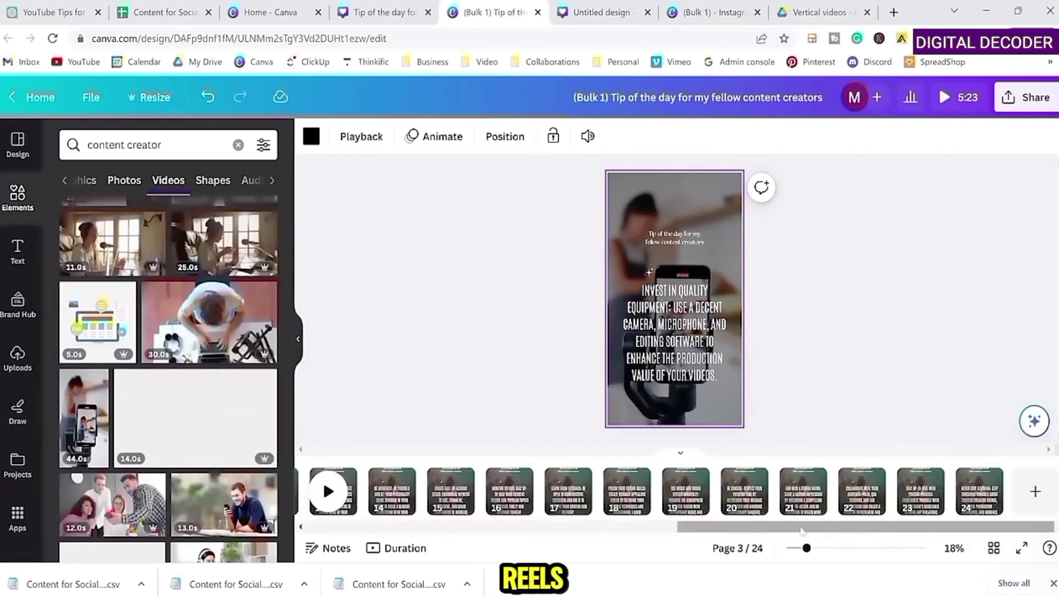
pyautogui.click(342, 529)
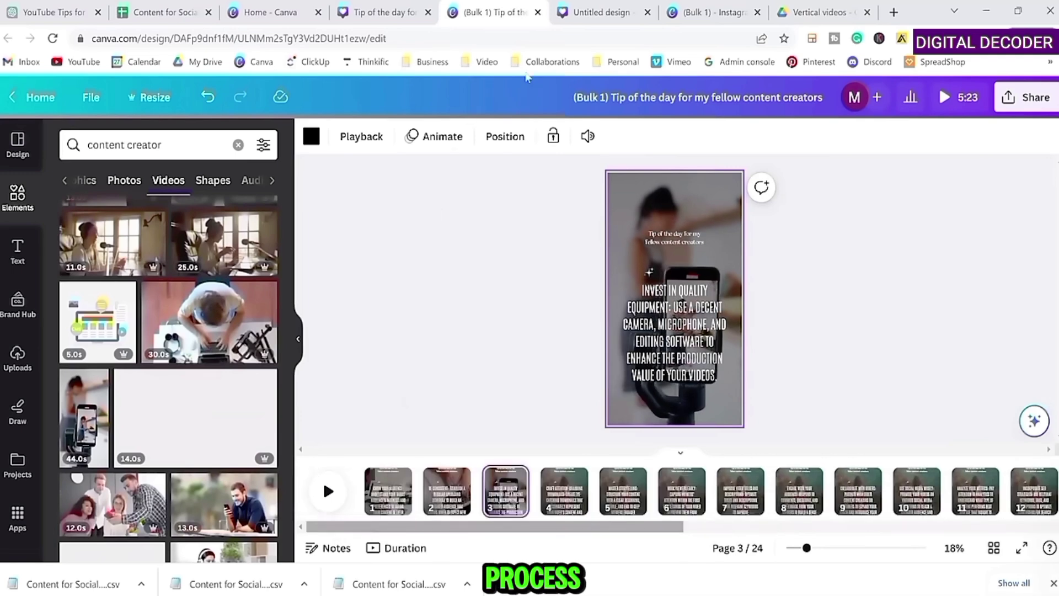
# - Review the bulk-created quote posts and the tip reels, and go back to the original quote post design
pyautogui.click(687, 19)
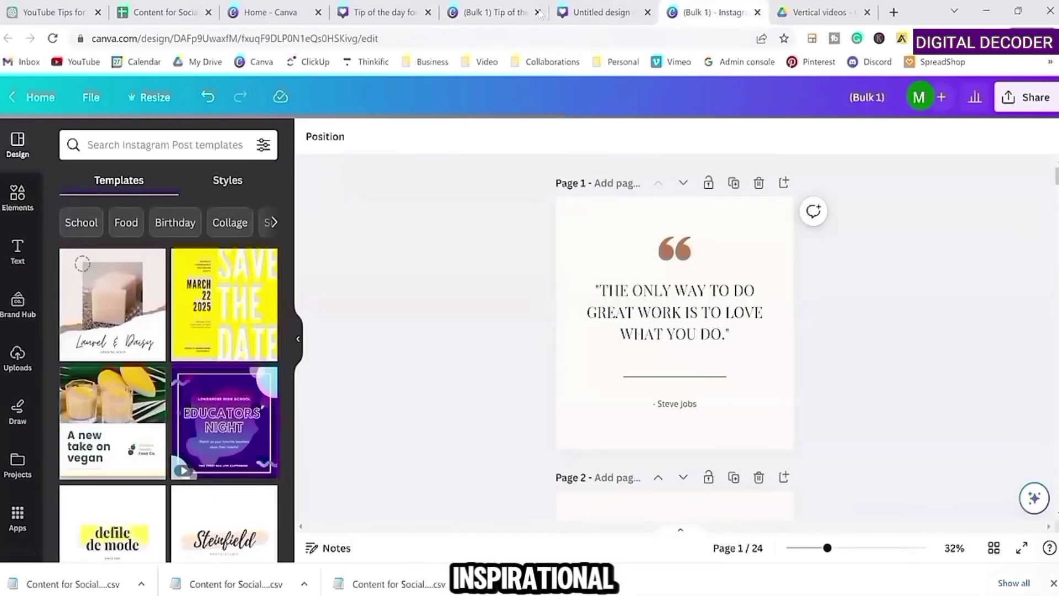
pyautogui.click(502, 15)
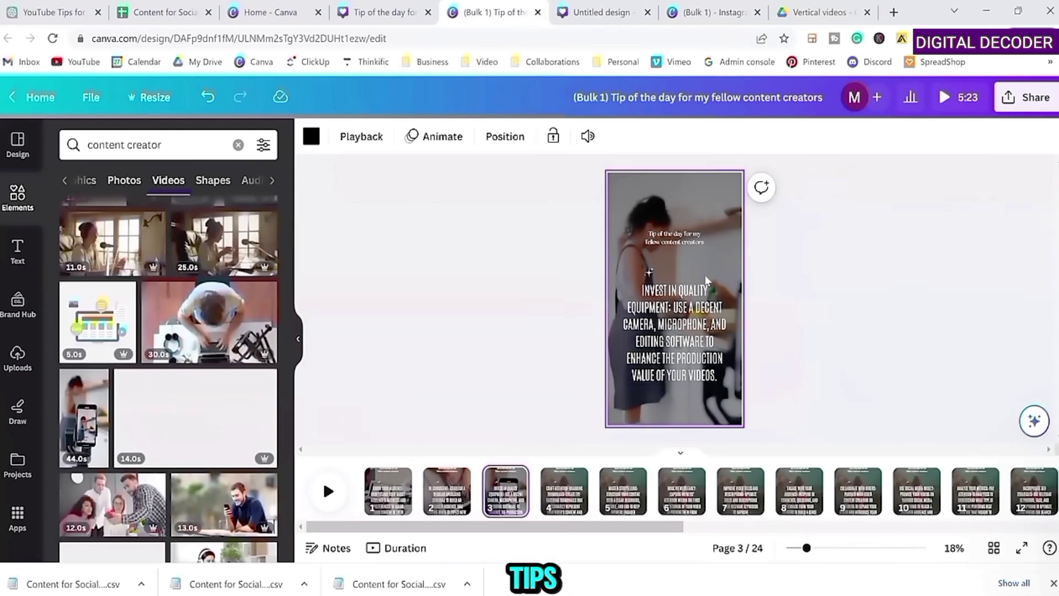
pyautogui.click(601, 12)
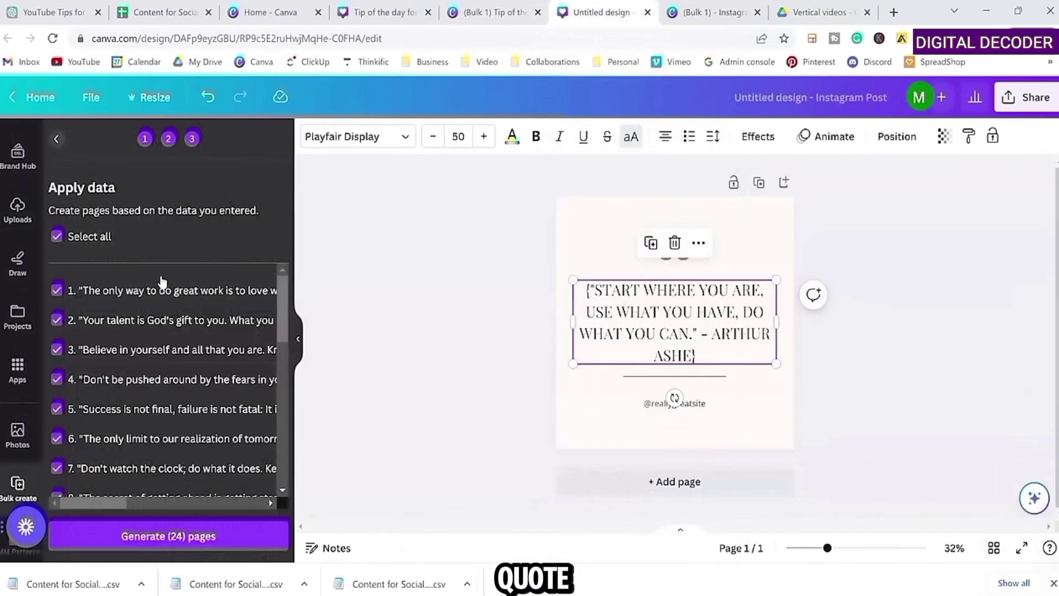
# - Leave the bulk data setup of the quote post and search the design templates for "tips"
pyautogui.click(56, 140)
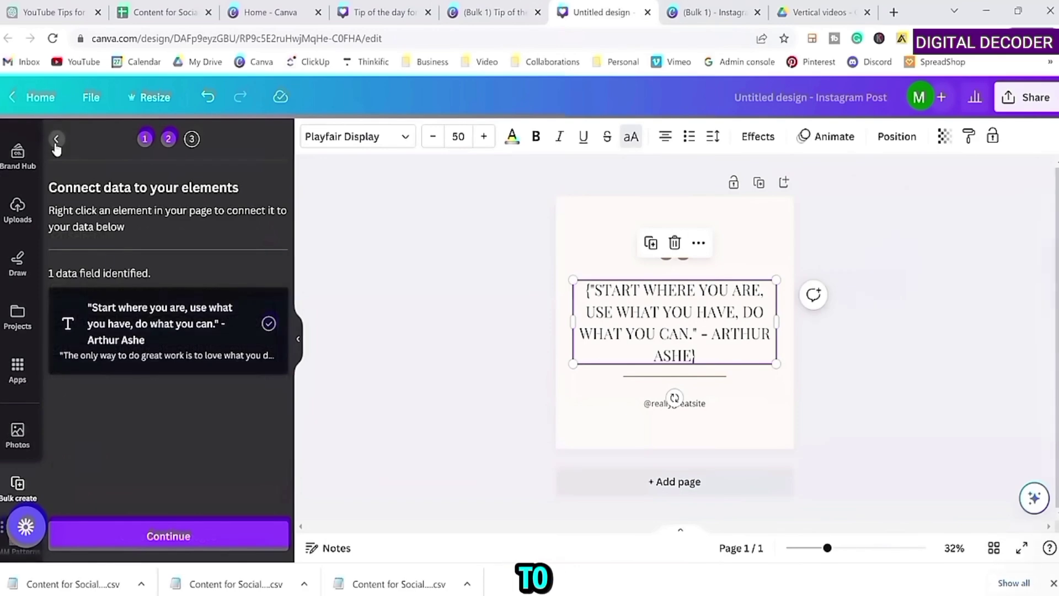
pyautogui.click(55, 140)
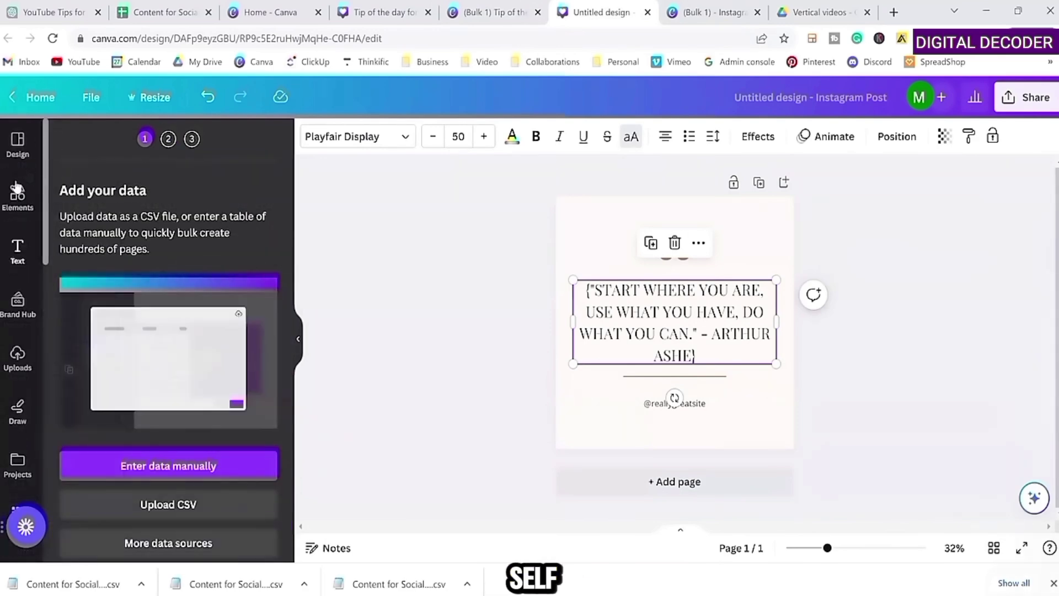
pyautogui.click(18, 194)
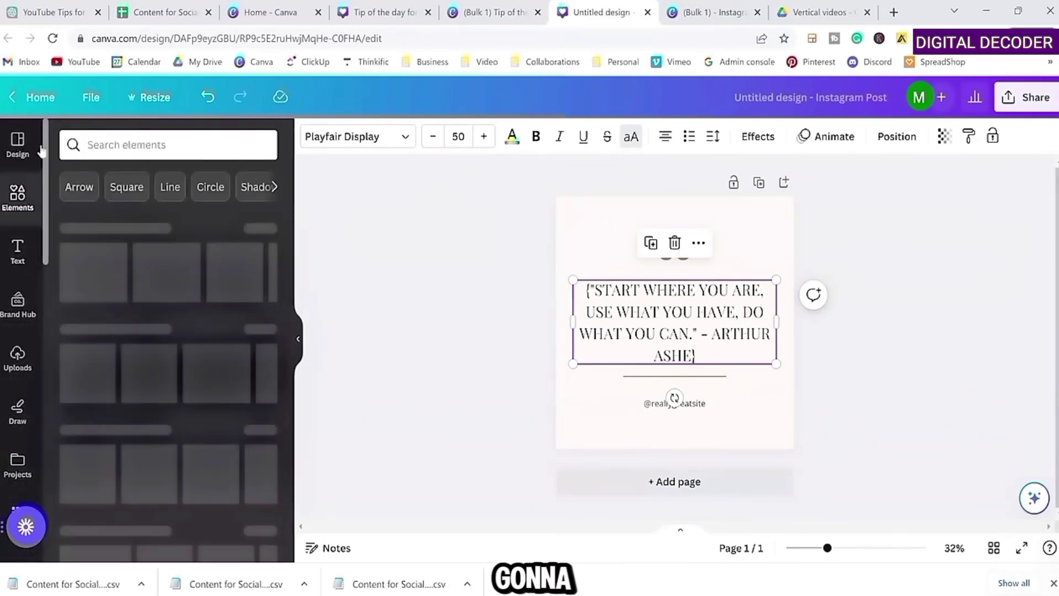
pyautogui.click(17, 144)
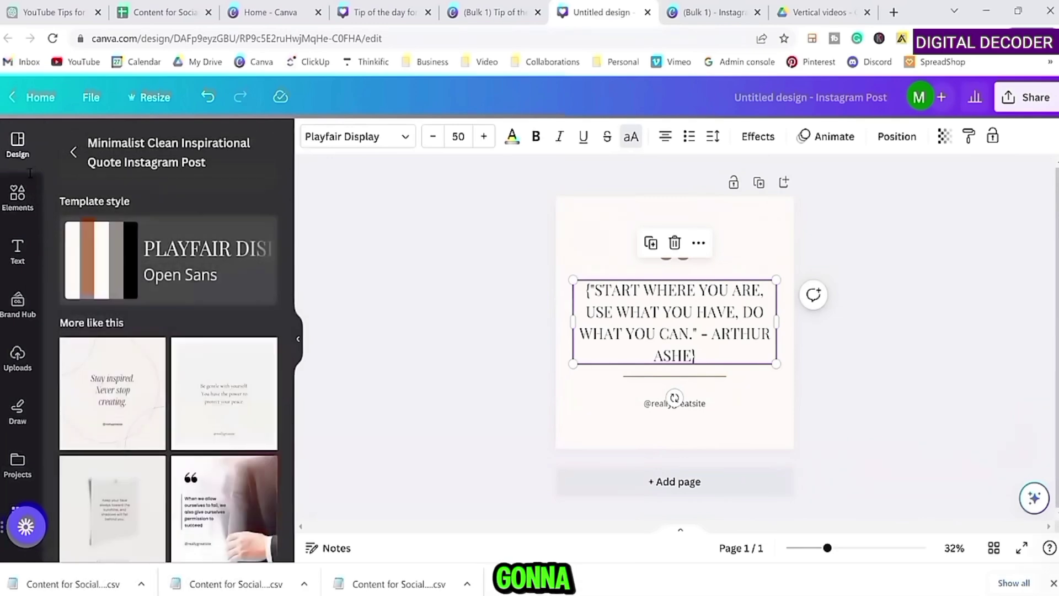
pyautogui.click(146, 145)
pyautogui.write('tips')
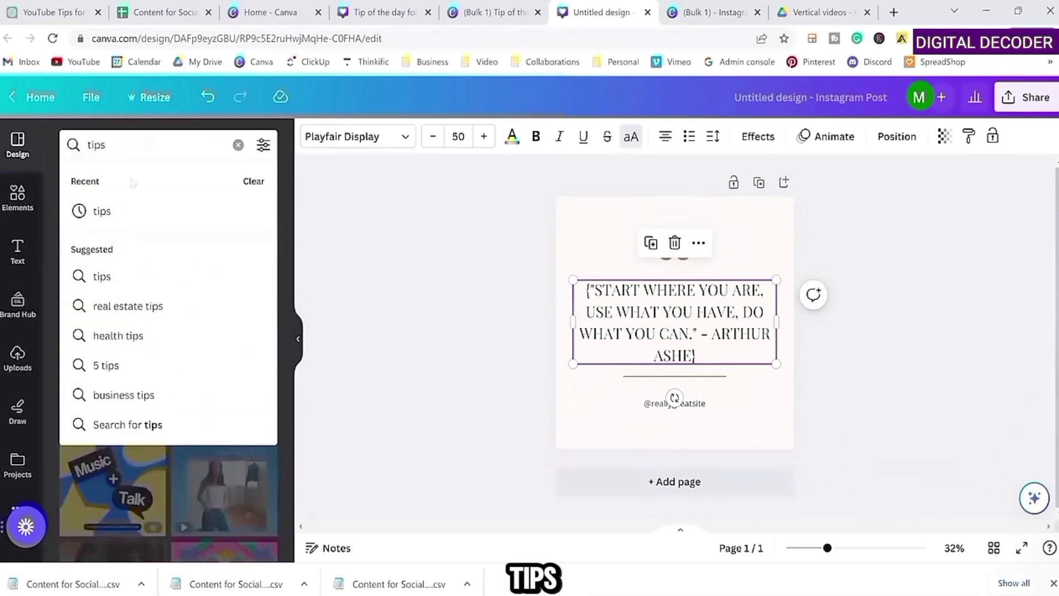
pyautogui.press('Return')
# - Apply the Beige Simple Skincare Tips Instagram Post template from the results to the page
pyautogui.scroll(-5, 240, 358)
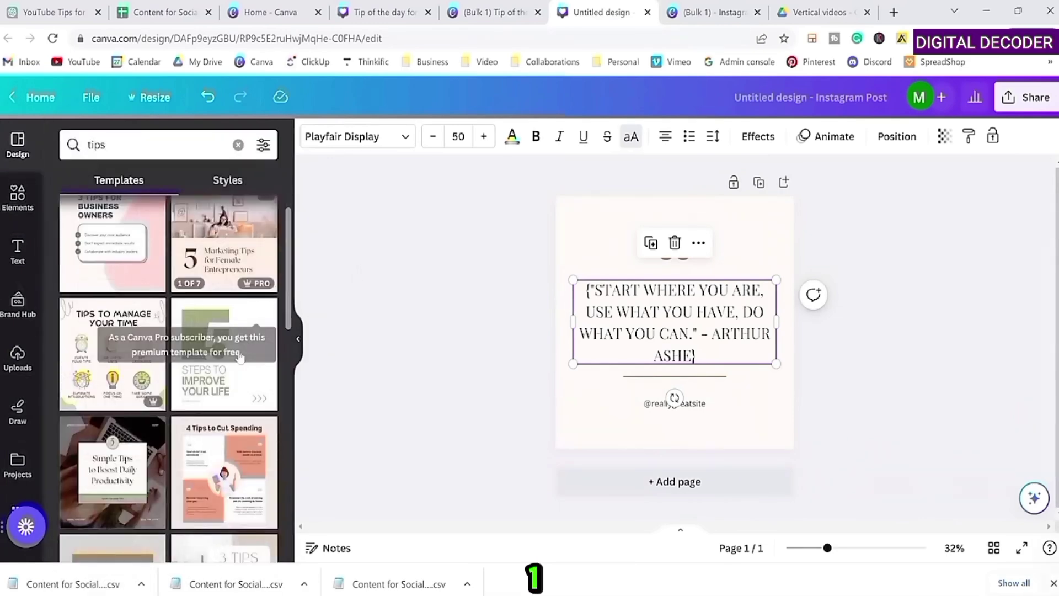
pyautogui.scroll(-5, 240, 358)
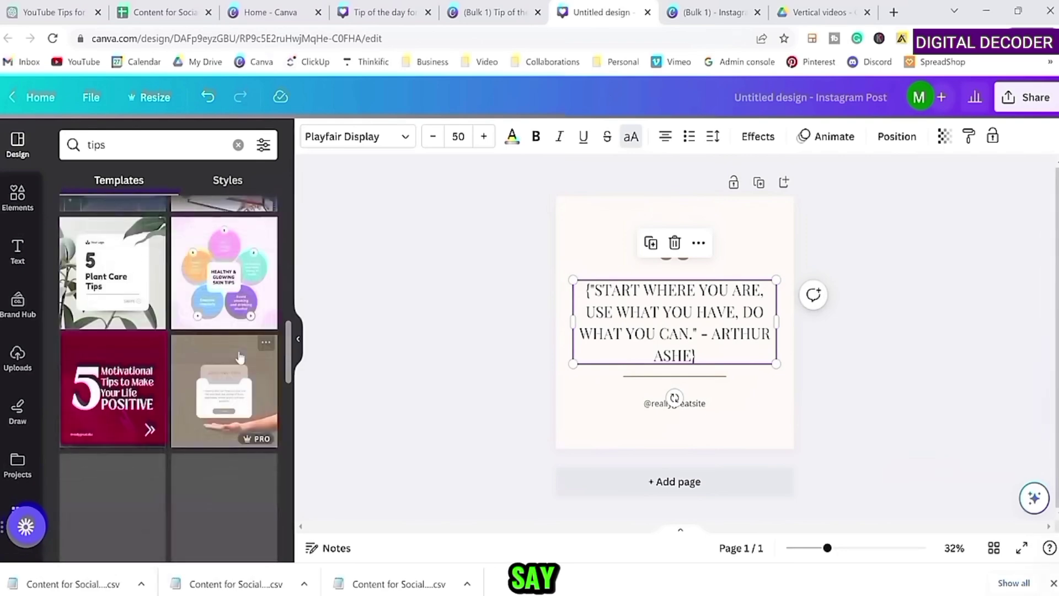
pyautogui.click(206, 392)
pyautogui.click(585, 375)
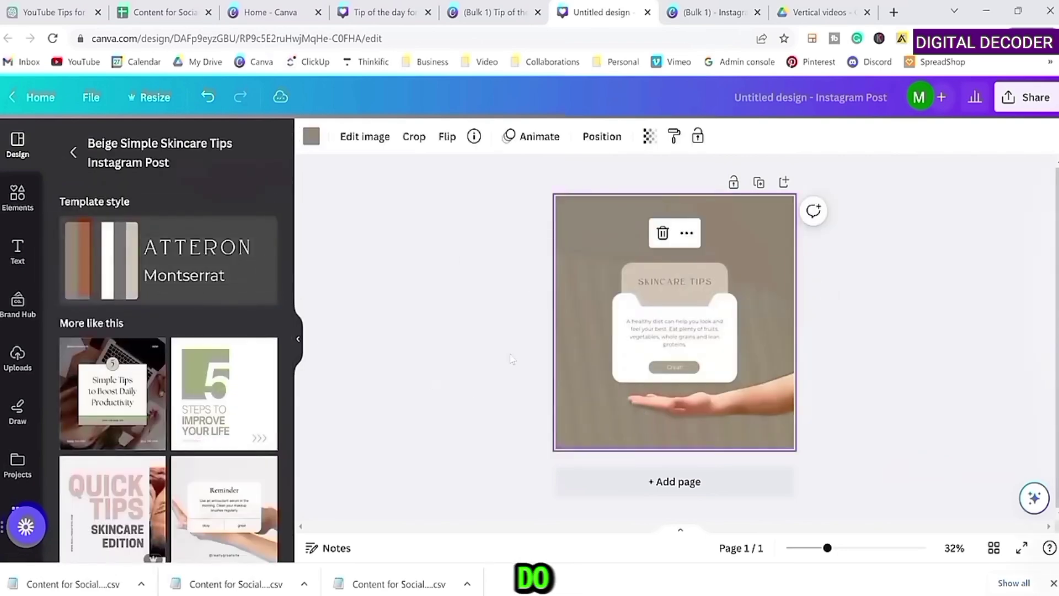
# - Select the body paragraph on the skincare tips card and go to the bulk-created tip reels design
pyautogui.click(692, 338)
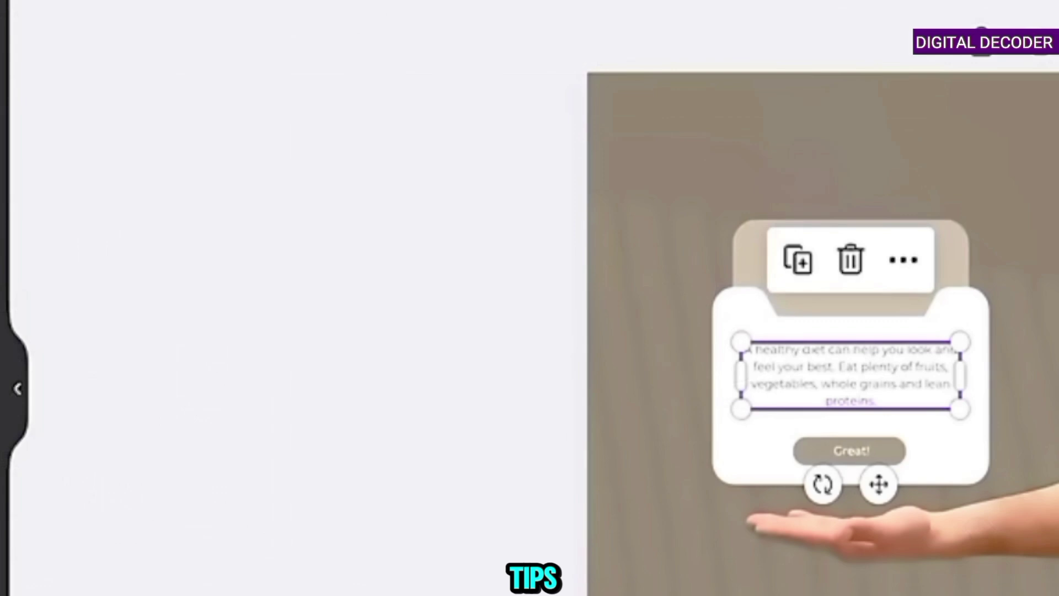
pyautogui.click(712, 8)
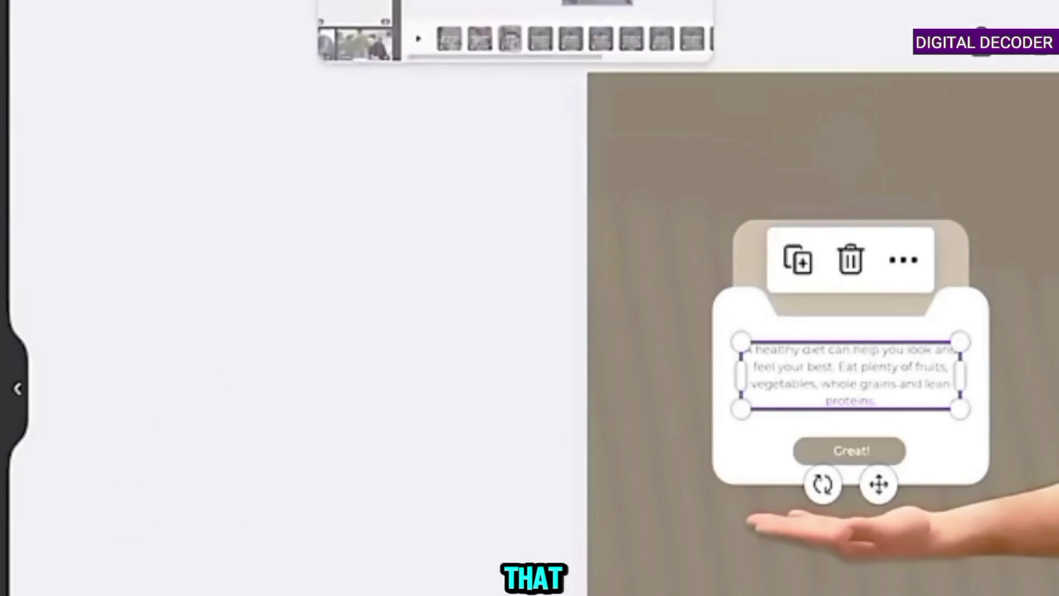